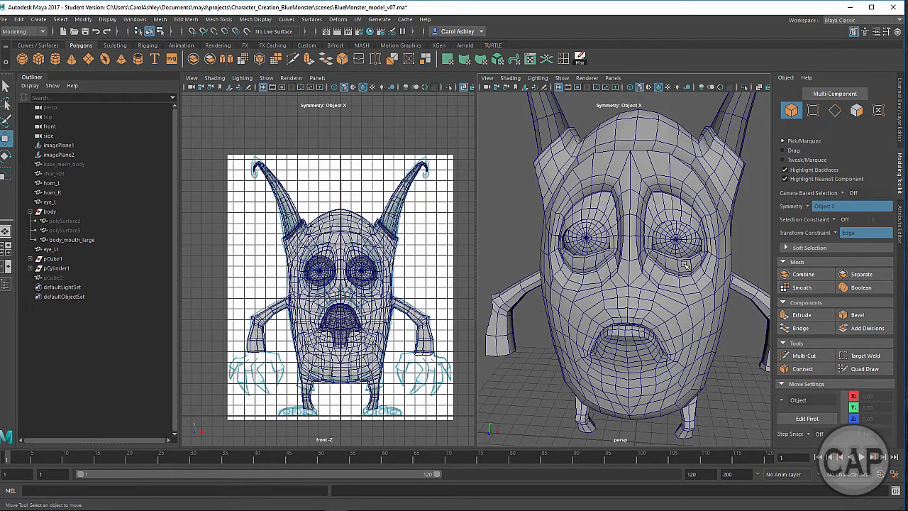
Step: Examine the monster body's mesh topology around the mouth, down the belly and across the lower back
{"action": "left_click_drag", "start_coordinate": [667, 328], "coordinate": [619, 302], "text": "alt"}
{"action": "scroll", "coordinate": [539, 270], "scroll_direction": "up", "scroll_amount": 5}
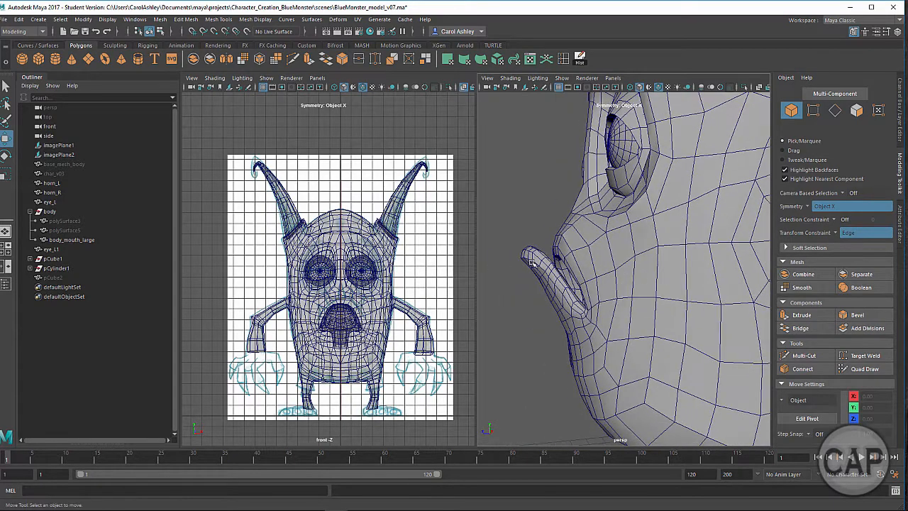
{"action": "left_click_drag", "start_coordinate": [575, 321], "coordinate": [608, 291], "text": "alt"}
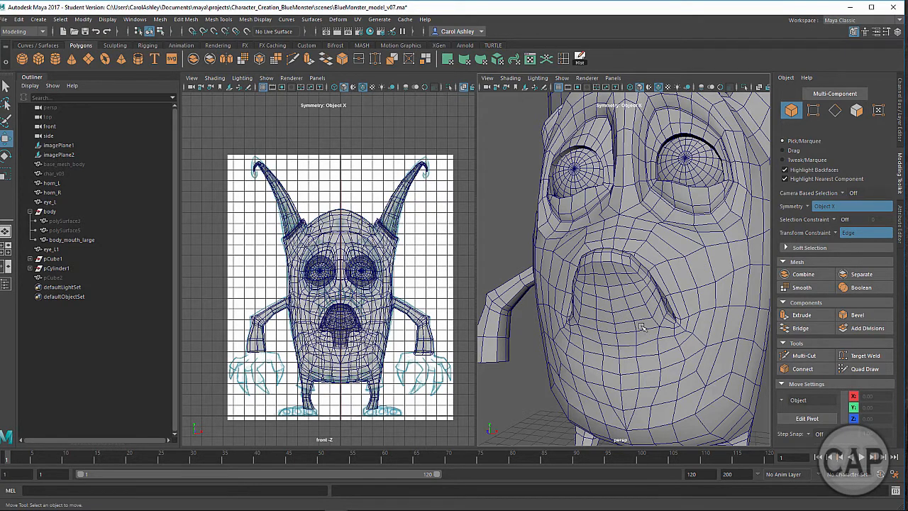
{"action": "scroll", "coordinate": [642, 326], "scroll_direction": "up", "scroll_amount": 1}
{"action": "left_click_drag", "start_coordinate": [647, 325], "coordinate": [632, 284], "text": "alt"}
{"action": "scroll", "coordinate": [611, 320], "scroll_direction": "up", "scroll_amount": 3}
{"action": "middle_click_drag", "start_coordinate": [589, 348], "coordinate": [607, 313], "text": "alt"}
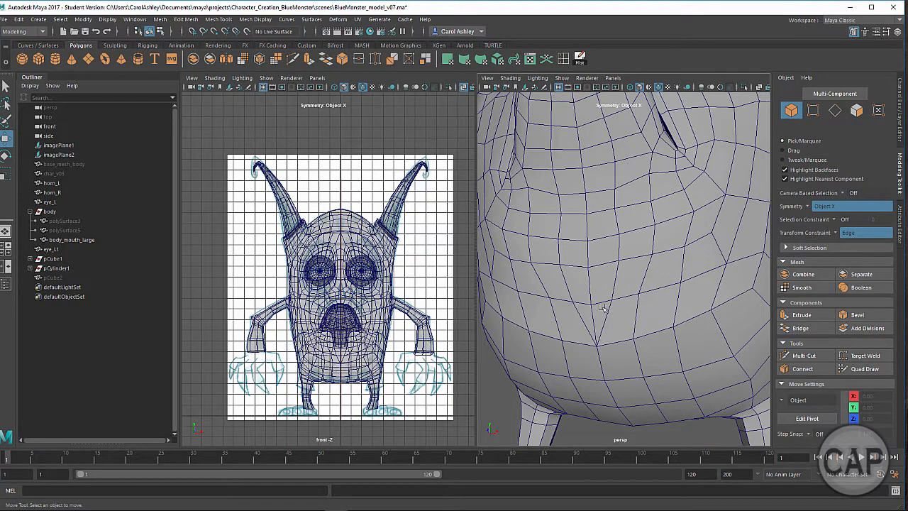
{"action": "right_click_drag", "start_coordinate": [668, 326], "coordinate": [596, 310], "text": "alt"}
{"action": "left_click_drag", "start_coordinate": [643, 309], "coordinate": [635, 284], "text": "alt"}
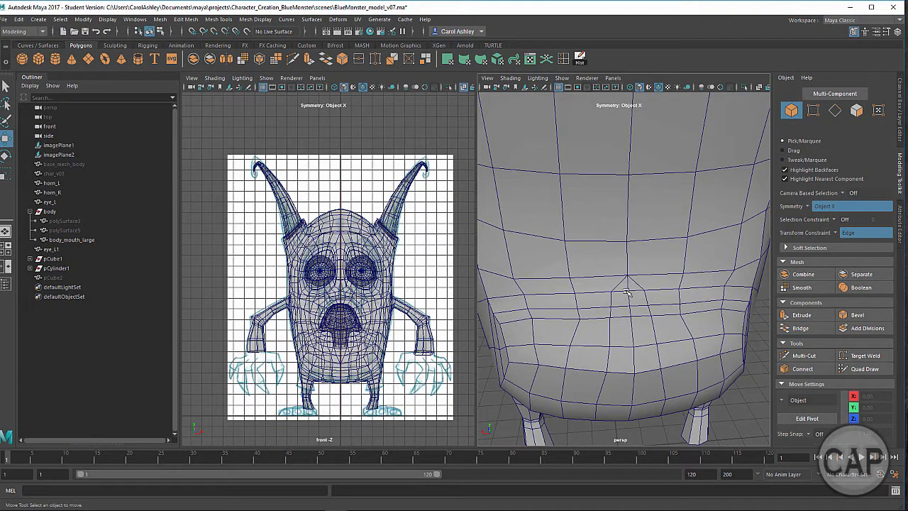
{"action": "right_click_drag", "start_coordinate": [624, 306], "coordinate": [645, 305], "text": "alt"}
{"action": "left_click_drag", "start_coordinate": [645, 304], "coordinate": [616, 319], "text": "alt"}
{"action": "right_click_drag", "start_coordinate": [616, 319], "coordinate": [613, 319], "text": "alt"}
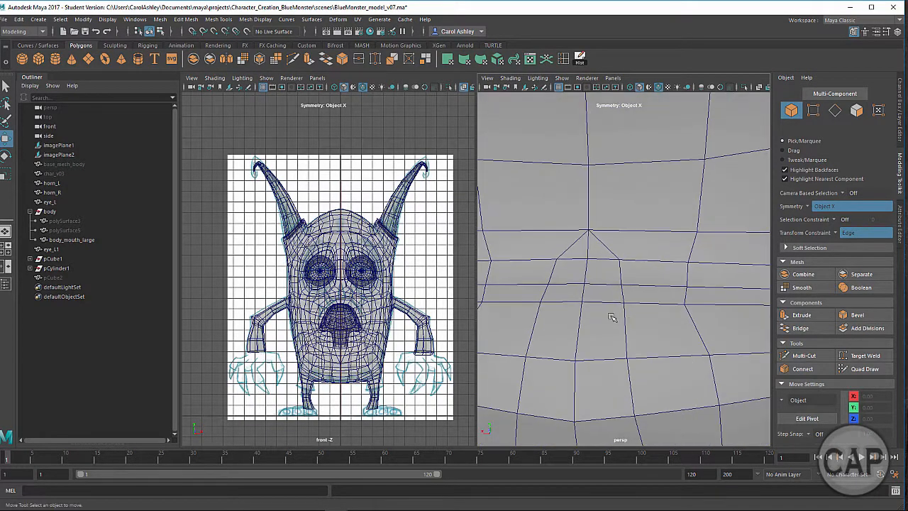
{"action": "left_click_drag", "start_coordinate": [613, 319], "coordinate": [600, 311], "text": "alt"}
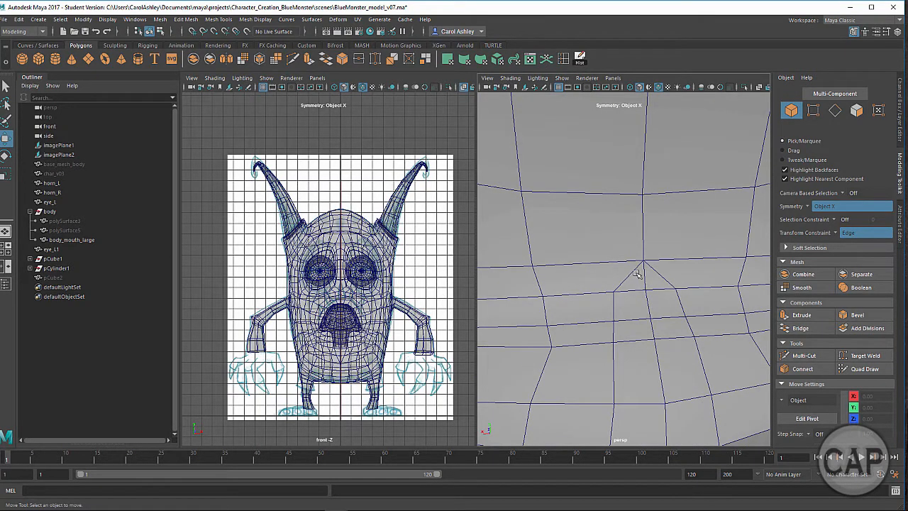
{"action": "right_click_drag", "start_coordinate": [666, 297], "coordinate": [624, 298], "text": "alt"}
{"action": "left_click_drag", "start_coordinate": [625, 298], "coordinate": [684, 283], "text": "alt"}
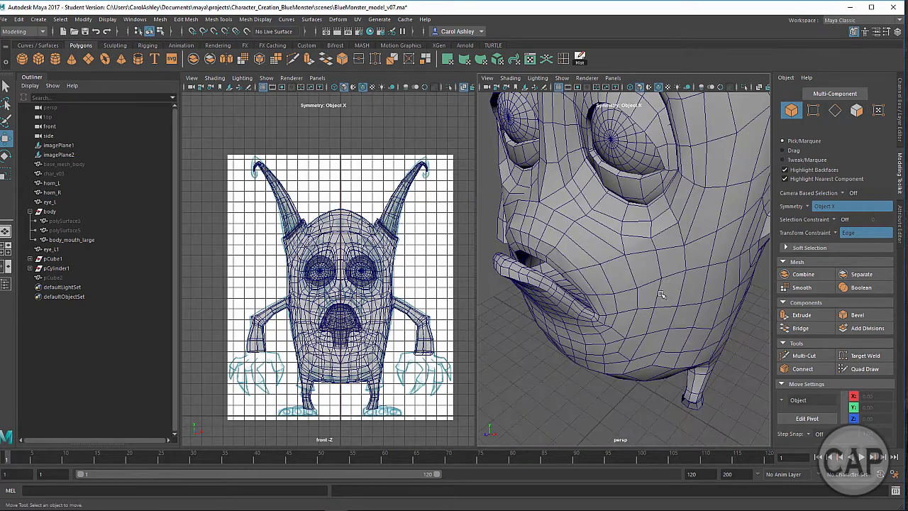
{"action": "middle_click_drag", "start_coordinate": [645, 310], "coordinate": [660, 261], "text": "alt"}
{"action": "left_click_drag", "start_coordinate": [603, 253], "coordinate": [678, 257], "text": "alt"}
{"action": "middle_click_drag", "start_coordinate": [660, 257], "coordinate": [660, 397], "text": "alt"}
{"action": "right_click_drag", "start_coordinate": [618, 330], "coordinate": [667, 330], "text": "alt"}
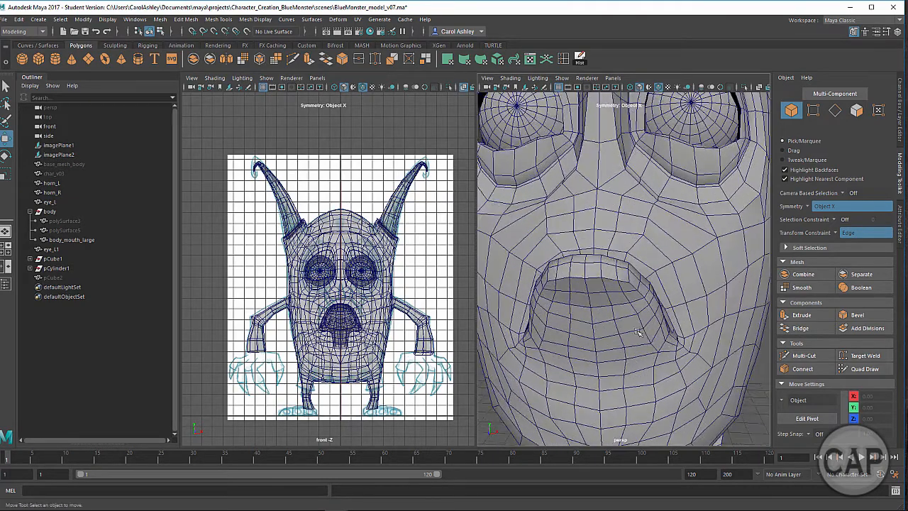
{"action": "left_click_drag", "start_coordinate": [625, 330], "coordinate": [672, 335], "text": "alt"}
{"action": "right_click_drag", "start_coordinate": [673, 335], "coordinate": [651, 389], "text": "alt"}
{"action": "middle_click_drag", "start_coordinate": [651, 390], "coordinate": [641, 363], "text": "alt"}
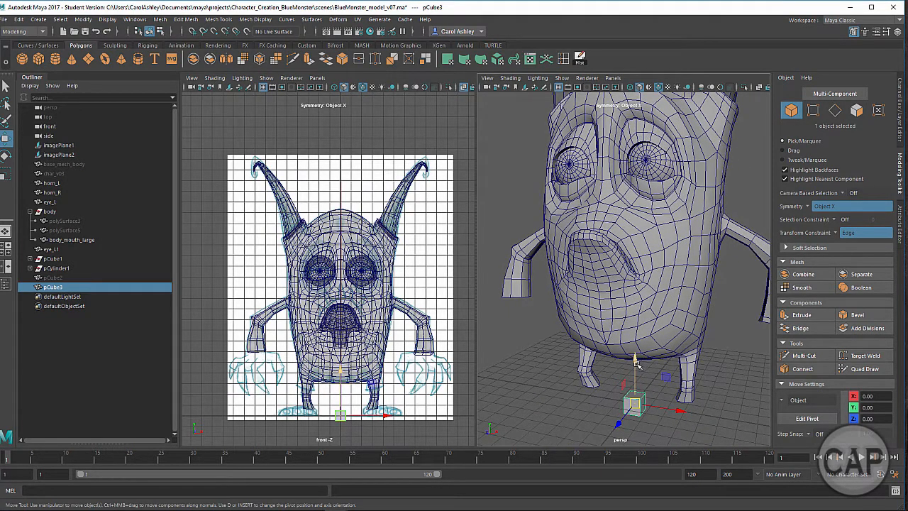
Step: Create a polygon cube and move it in front of the upper mouth, at about Y 10.27 and Z 7.35
{"action": "left_click_drag", "start_coordinate": [637, 362], "coordinate": [587, 411]}
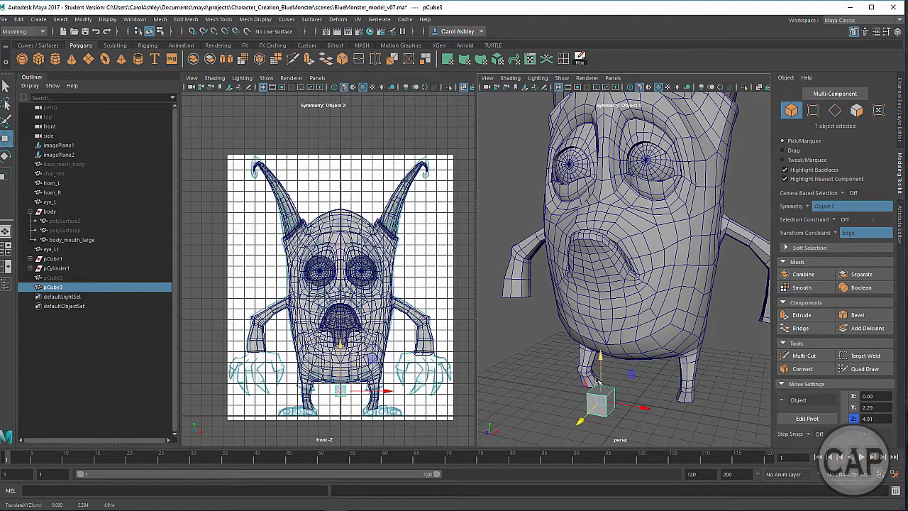
{"action": "left_click_drag", "start_coordinate": [599, 376], "coordinate": [599, 218]}
{"action": "left_click_drag", "start_coordinate": [571, 265], "coordinate": [611, 242], "text": "alt"}
{"action": "right_click_drag", "start_coordinate": [610, 264], "coordinate": [633, 295], "text": "alt"}
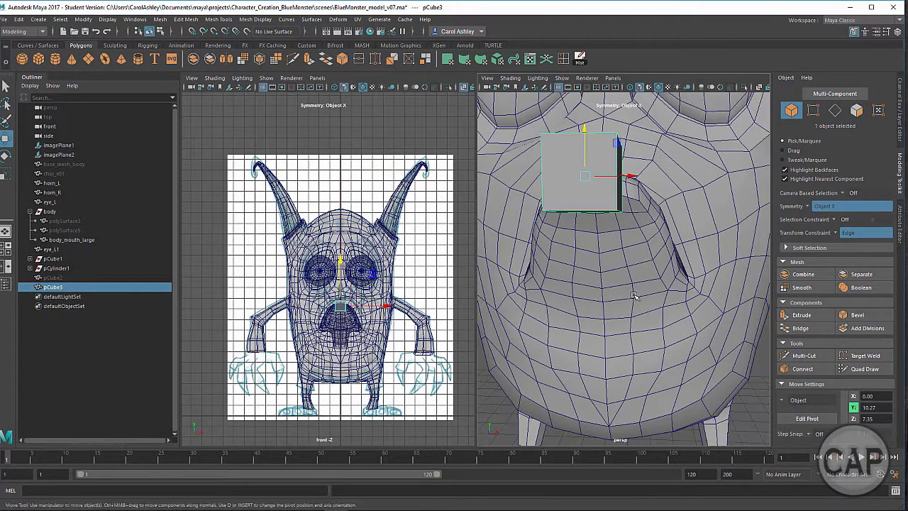
{"action": "middle_click_drag", "start_coordinate": [634, 295], "coordinate": [637, 332], "text": "alt"}
{"action": "mouse_move", "coordinate": [636, 332]}
{"action": "left_mouse_down", "text": "alt"}
{"action": "mouse_move", "coordinate": [649, 336]}
{"action": "mouse_move", "coordinate": [630, 329]}
{"action": "left_mouse_up", "text": "alt"}
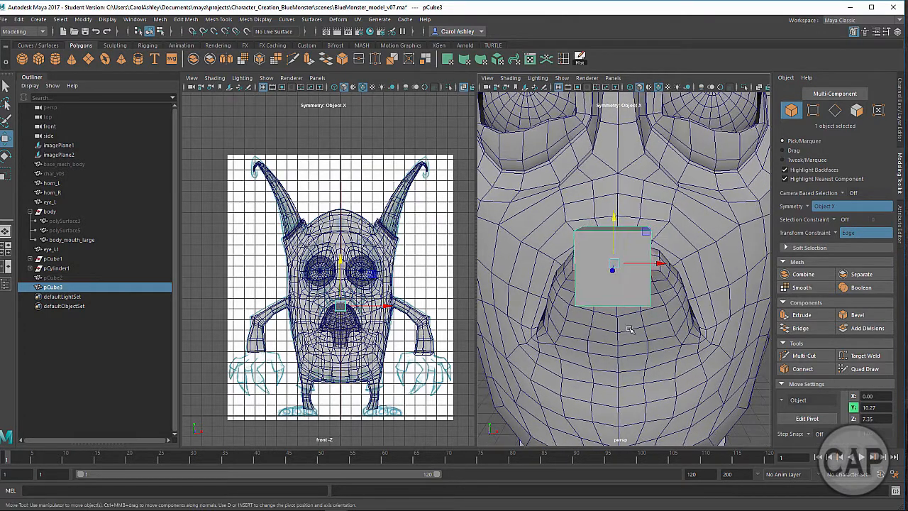
Step: Set the cube's width subdivisions to 2 and its height subdivisions to 3
{"action": "left_click", "coordinate": [900, 118]}
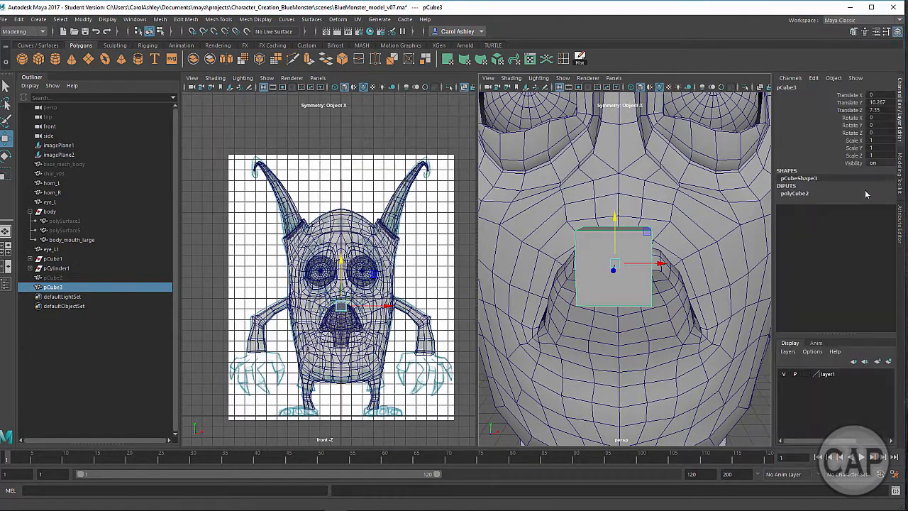
{"action": "left_click", "coordinate": [794, 194]}
{"action": "left_click_drag", "start_coordinate": [717, 278], "coordinate": [625, 280], "text": "alt"}
{"action": "right_click_drag", "start_coordinate": [709, 282], "coordinate": [642, 291], "text": "alt"}
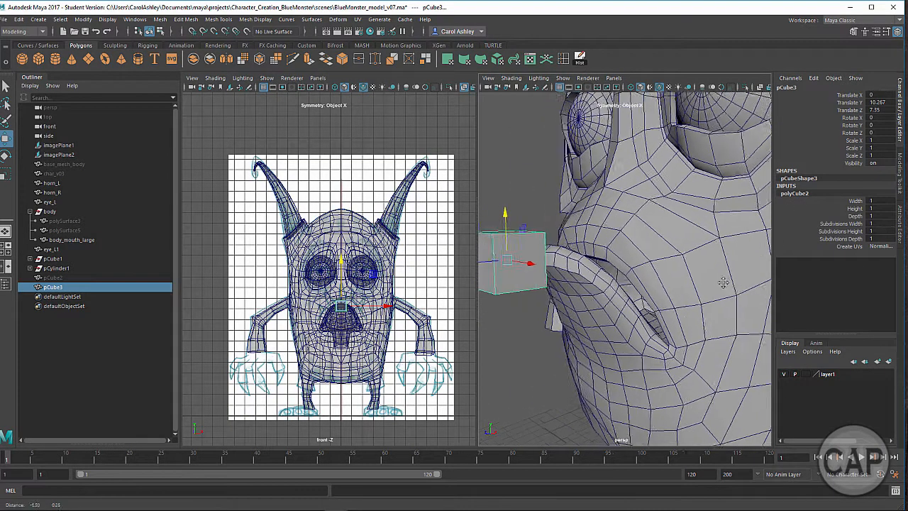
{"action": "middle_click_drag", "start_coordinate": [651, 280], "coordinate": [689, 283], "text": "alt"}
{"action": "left_click", "coordinate": [825, 225]}
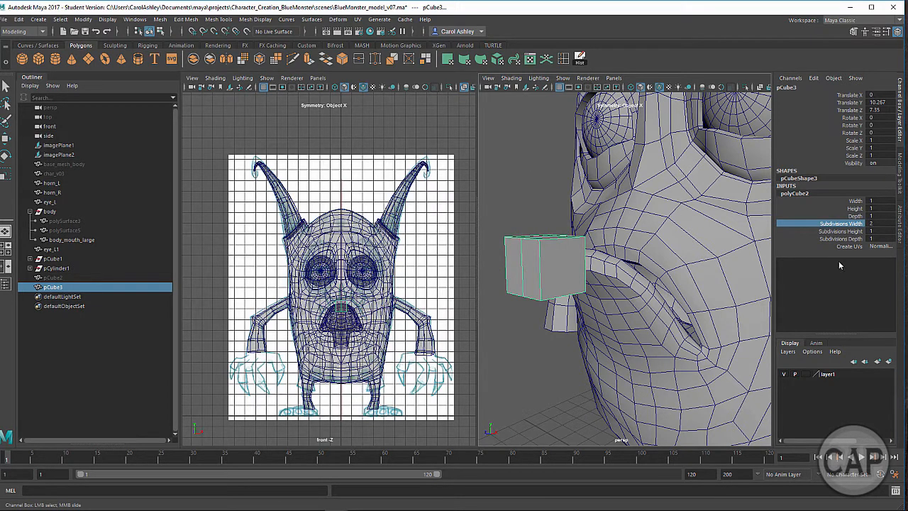
{"action": "left_click", "coordinate": [844, 233]}
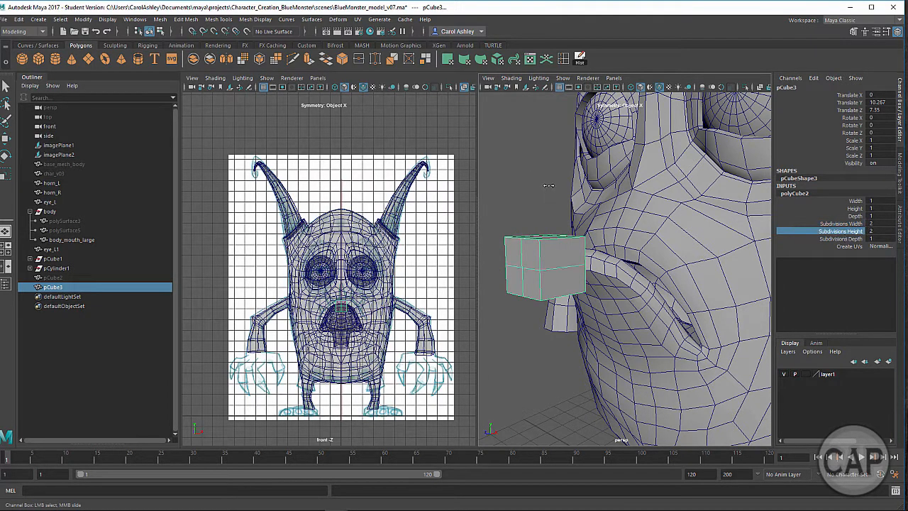
{"action": "middle_click_drag", "start_coordinate": [548, 185], "coordinate": [553, 185]}
{"action": "left_click", "coordinate": [823, 239]}
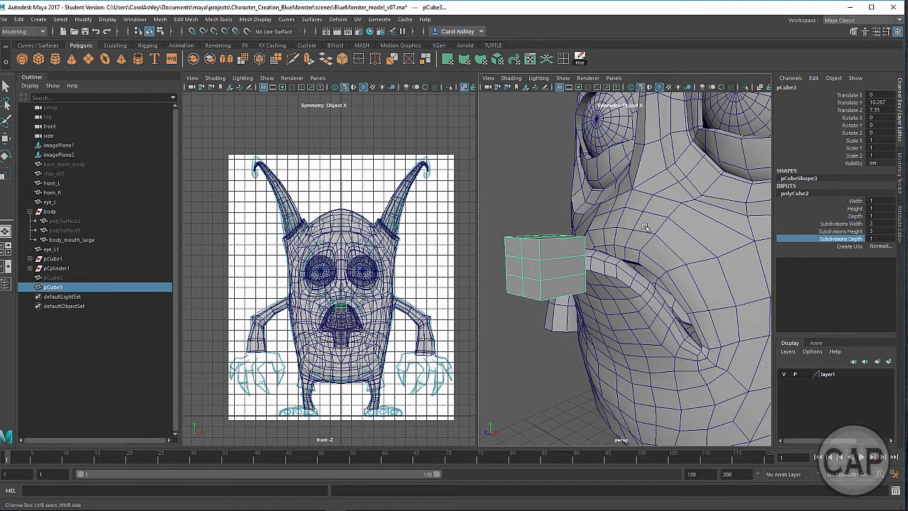
Step: Flatten the cube in depth to a Z scale of about 0.194
{"action": "left_click_drag", "start_coordinate": [645, 227], "coordinate": [650, 251], "text": "alt"}
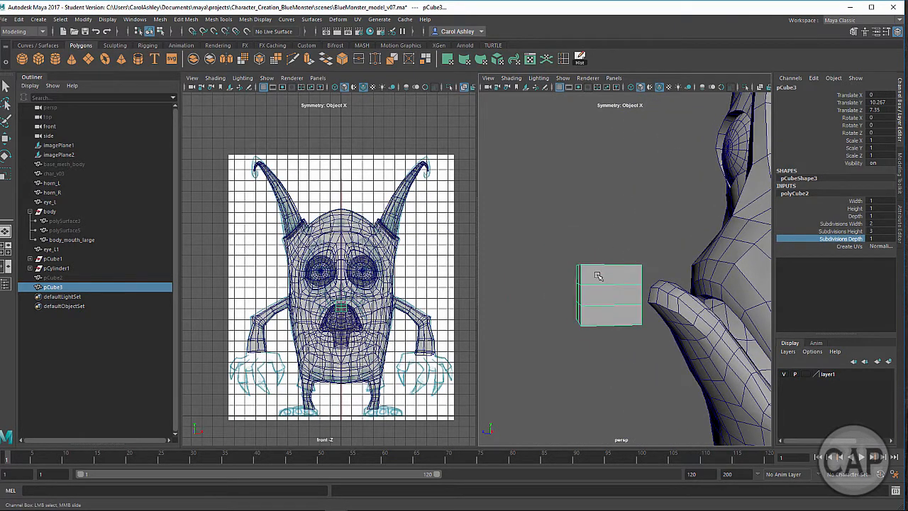
{"action": "key", "text": "w"}
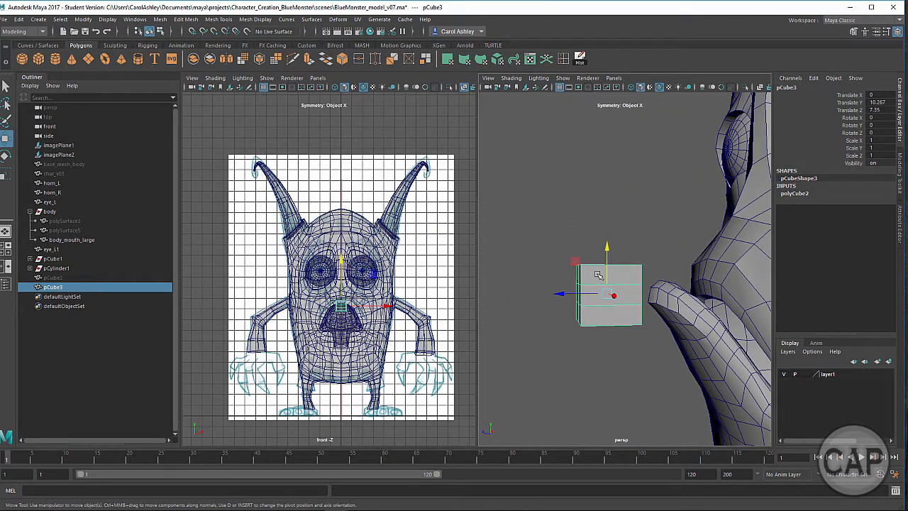
{"action": "key", "text": "r"}
{"action": "left_click_drag", "start_coordinate": [569, 295], "coordinate": [598, 294]}
{"action": "left_click_drag", "start_coordinate": [553, 346], "coordinate": [696, 344], "text": "alt"}
{"action": "right_click_drag", "start_coordinate": [696, 345], "coordinate": [752, 345], "text": "alt"}
{"action": "middle_click_drag", "start_coordinate": [752, 345], "coordinate": [679, 343], "text": "alt"}
{"action": "right_click_drag", "start_coordinate": [686, 361], "coordinate": [667, 355], "text": "alt"}
{"action": "middle_click_drag", "start_coordinate": [667, 354], "coordinate": [648, 348], "text": "alt"}
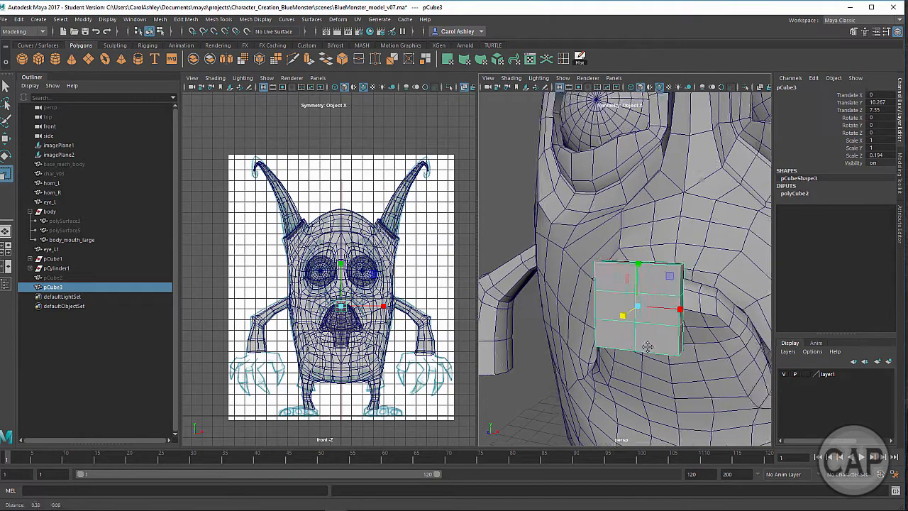
Step: Select the top corner vertices of the flattened cube and turn off the Edge transform constraint
{"action": "left_click_drag", "start_coordinate": [649, 349], "coordinate": [660, 340], "text": "alt"}
{"action": "right_click", "coordinate": [666, 281]}
{"action": "right_click_drag", "start_coordinate": [665, 281], "coordinate": [620, 229]}
{"action": "left_click", "coordinate": [614, 247]}
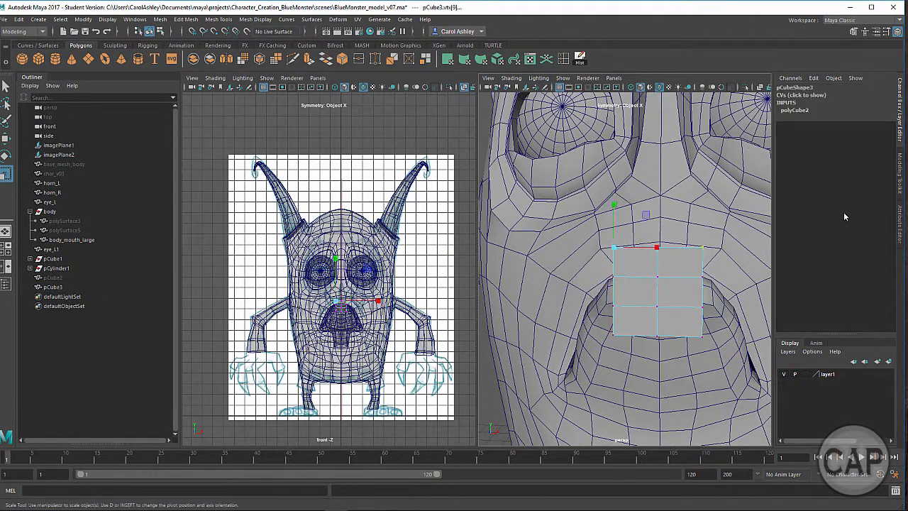
{"action": "left_click", "coordinate": [901, 173]}
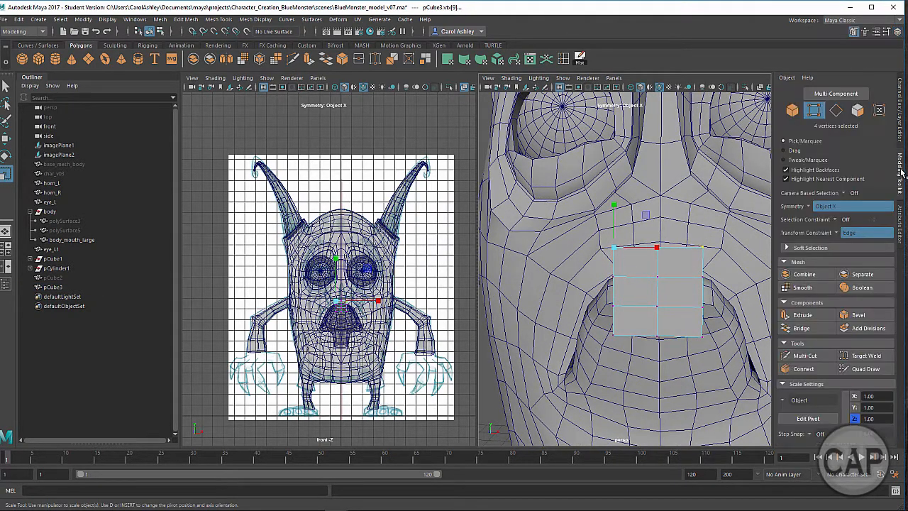
{"action": "left_click", "coordinate": [850, 234]}
{"action": "left_click", "coordinate": [851, 237]}
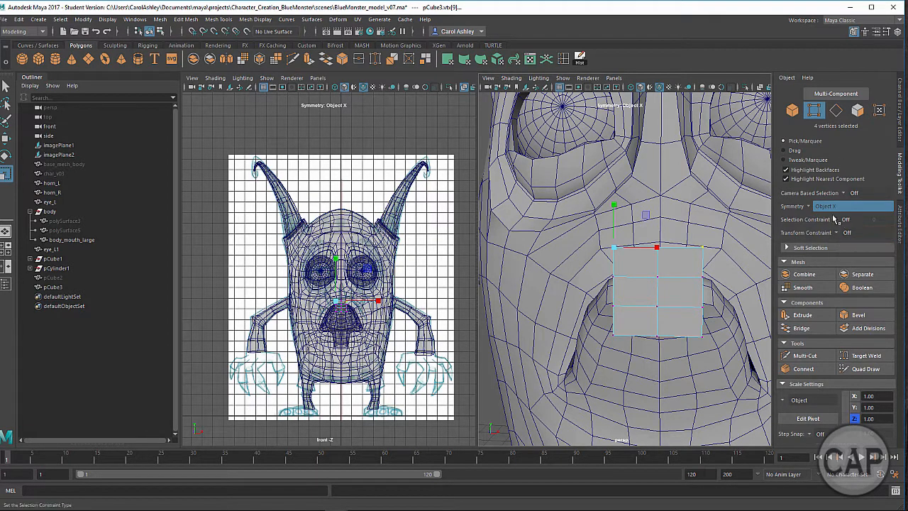
Step: Taper the block by moving its upper side vertices inward and raising the top centre vertices to about Y 11.05
{"action": "key", "text": "w"}
{"action": "left_click_drag", "start_coordinate": [640, 248], "coordinate": [662, 248]}
{"action": "left_click_drag", "start_coordinate": [607, 272], "coordinate": [651, 305]}
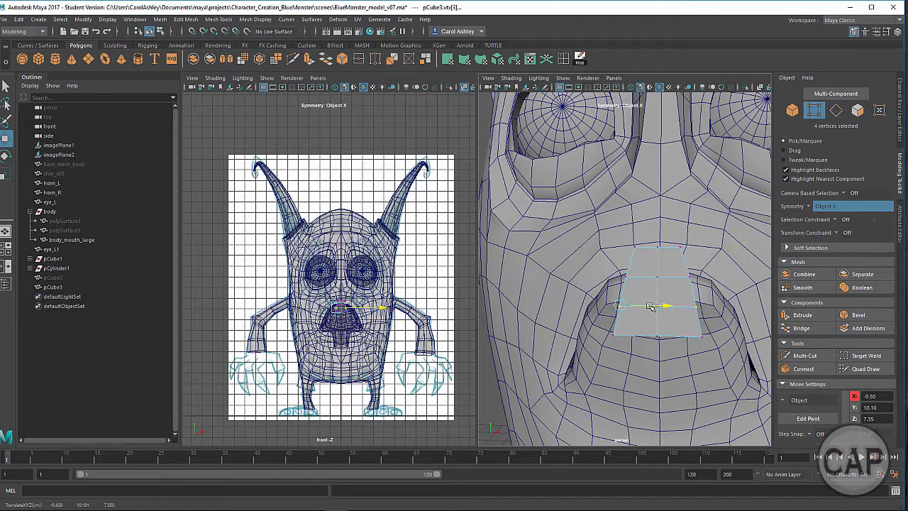
{"action": "left_click", "coordinate": [657, 244]}
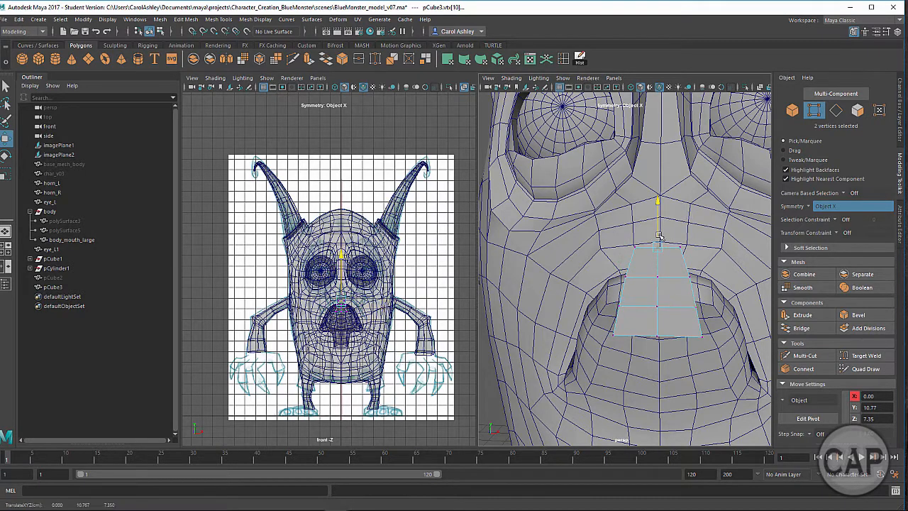
{"action": "left_click_drag", "start_coordinate": [659, 234], "coordinate": [660, 206]}
Step: Select the vertical centre edge loop of the tapered block and scale it in depth to thicken the middle
{"action": "left_click_drag", "start_coordinate": [651, 284], "coordinate": [597, 293], "text": "alt"}
{"action": "right_click_drag", "start_coordinate": [596, 293], "coordinate": [636, 295], "text": "alt"}
{"action": "left_click_drag", "start_coordinate": [597, 307], "coordinate": [625, 316], "text": "alt"}
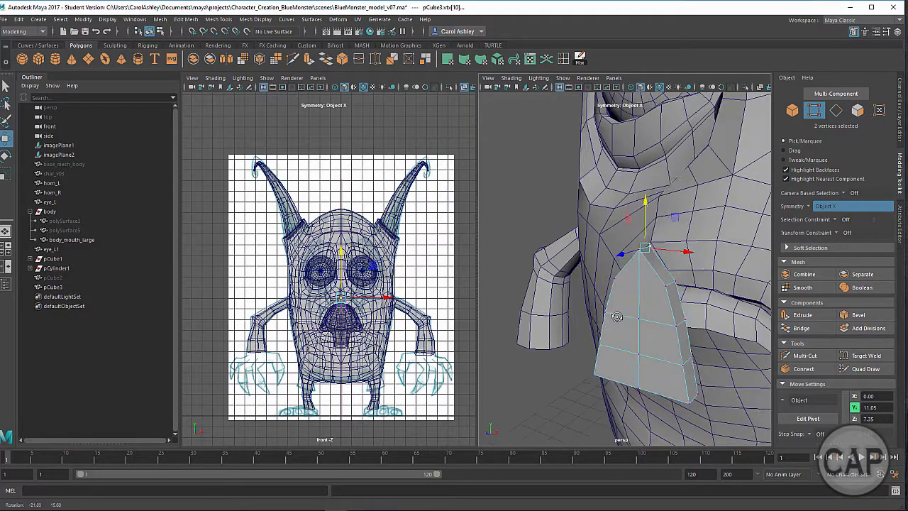
{"action": "middle_click_drag", "start_coordinate": [625, 317], "coordinate": [589, 280], "text": "alt"}
{"action": "left_click_drag", "start_coordinate": [589, 280], "coordinate": [636, 290], "text": "alt"}
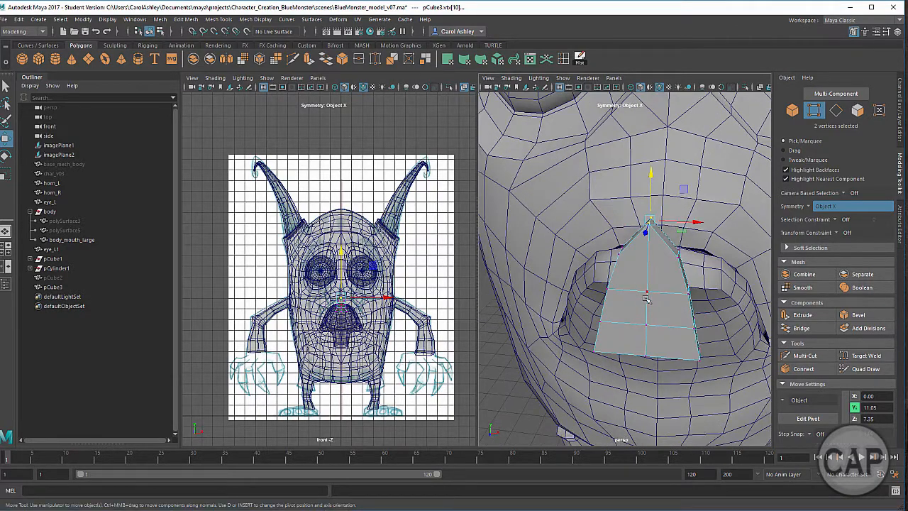
{"action": "right_click_drag", "start_coordinate": [646, 229], "coordinate": [646, 206]}
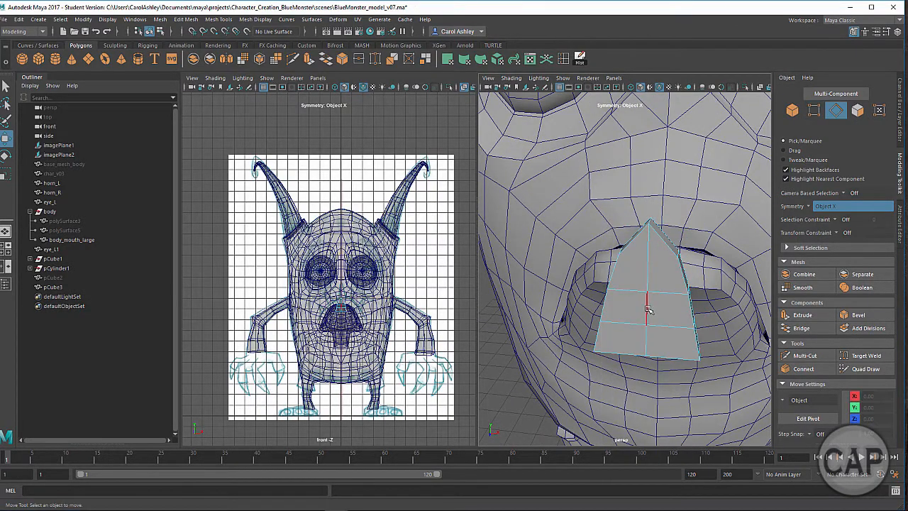
{"action": "double_click", "coordinate": [648, 314]}
{"action": "key", "text": "e"}
{"action": "key", "text": "r"}
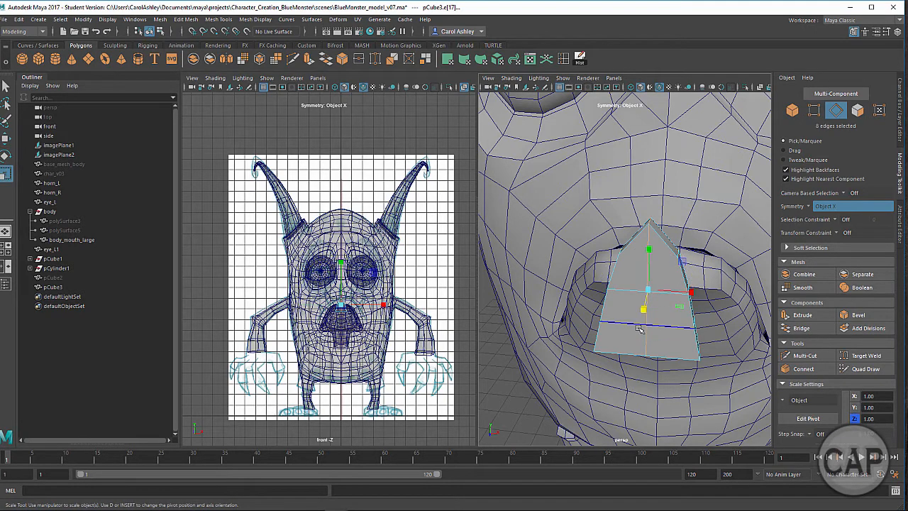
{"action": "left_click_drag", "start_coordinate": [639, 331], "coordinate": [587, 343], "text": "alt"}
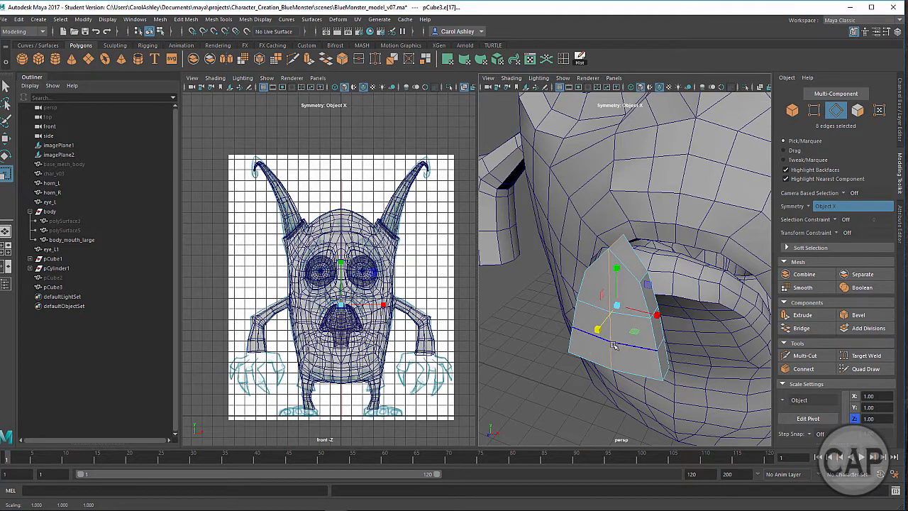
Step: Scale the two top centre vertices together in depth to thin the tip of the block
{"action": "right_click_drag", "start_coordinate": [621, 254], "coordinate": [597, 243]}
{"action": "left_click_drag", "start_coordinate": [608, 252], "coordinate": [563, 263]}
{"action": "right_click_drag", "start_coordinate": [564, 263], "coordinate": [604, 273], "text": "alt"}
{"action": "middle_click_drag", "start_coordinate": [604, 273], "coordinate": [714, 303], "text": "alt"}
{"action": "left_click_drag", "start_coordinate": [715, 304], "coordinate": [724, 280], "text": "alt"}
{"action": "middle_click_drag", "start_coordinate": [723, 279], "coordinate": [628, 284], "text": "alt"}
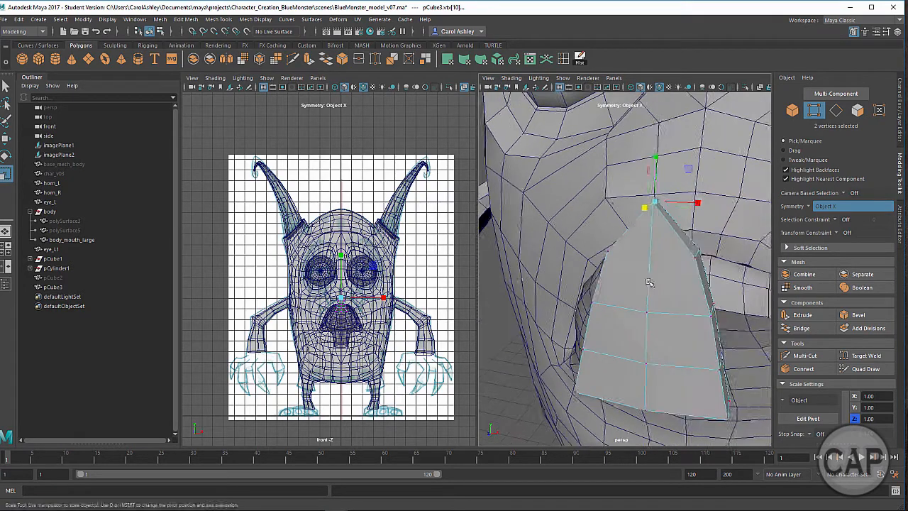
{"action": "left_click_drag", "start_coordinate": [629, 284], "coordinate": [660, 237], "text": "alt"}
Step: Scale the vertices at the block's upper shoulders in depth so they taper towards the tip
{"action": "left_click_drag", "start_coordinate": [631, 200], "coordinate": [742, 240]}
{"action": "left_click_drag", "start_coordinate": [743, 240], "coordinate": [593, 257], "text": "alt"}
{"action": "left_click_drag", "start_coordinate": [515, 248], "coordinate": [538, 243]}
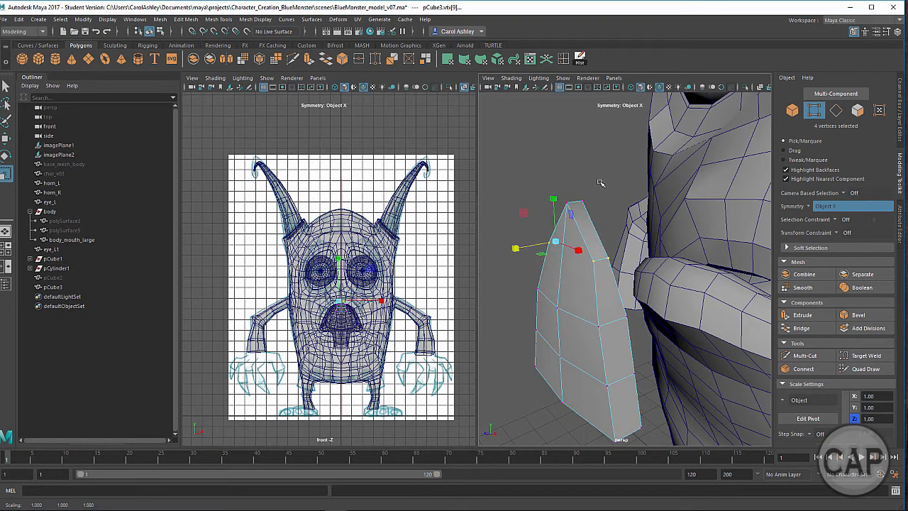
Step: Narrow the row of six vertices below the shoulders in depth to even out the block's side profile
{"action": "left_click_drag", "start_coordinate": [600, 183], "coordinate": [567, 203]}
{"action": "middle_click_drag", "start_coordinate": [591, 286], "coordinate": [583, 244], "text": "alt"}
{"action": "left_click_drag", "start_coordinate": [583, 244], "coordinate": [522, 223], "text": "alt"}
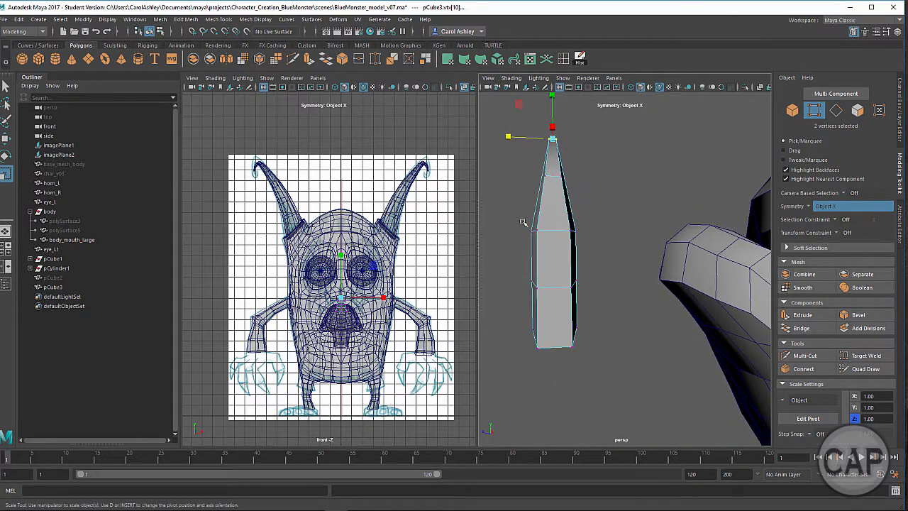
{"action": "left_click_drag", "start_coordinate": [590, 264], "coordinate": [604, 263]}
{"action": "left_click_drag", "start_coordinate": [515, 217], "coordinate": [605, 248]}
{"action": "left_click_drag", "start_coordinate": [519, 234], "coordinate": [521, 235]}
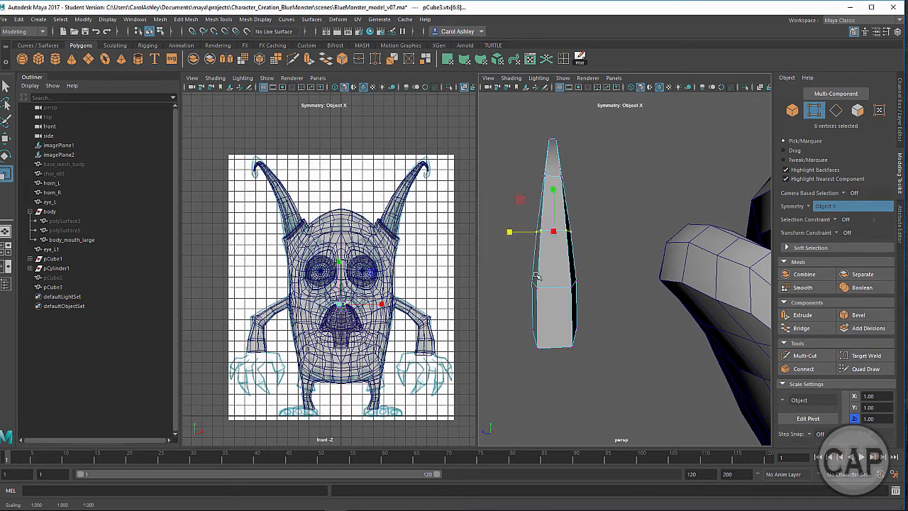
{"action": "left_click_drag", "start_coordinate": [547, 286], "coordinate": [618, 297], "text": "alt"}
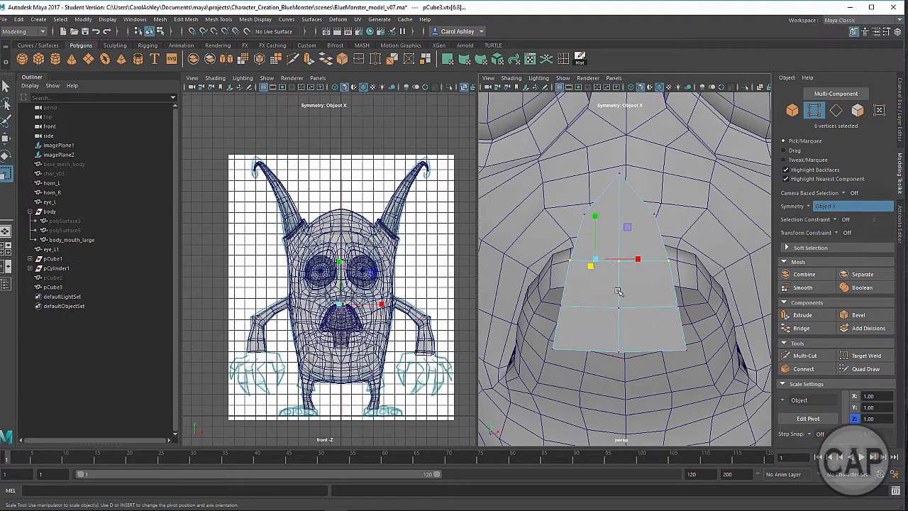
{"action": "mouse_move", "coordinate": [635, 293]}
{"action": "left_mouse_down", "text": "alt"}
{"action": "mouse_move", "coordinate": [617, 306]}
{"action": "mouse_move", "coordinate": [657, 306]}
{"action": "mouse_move", "coordinate": [624, 308]}
{"action": "left_mouse_up", "text": "alt"}
{"action": "left_click_drag", "start_coordinate": [598, 172], "coordinate": [626, 209]}
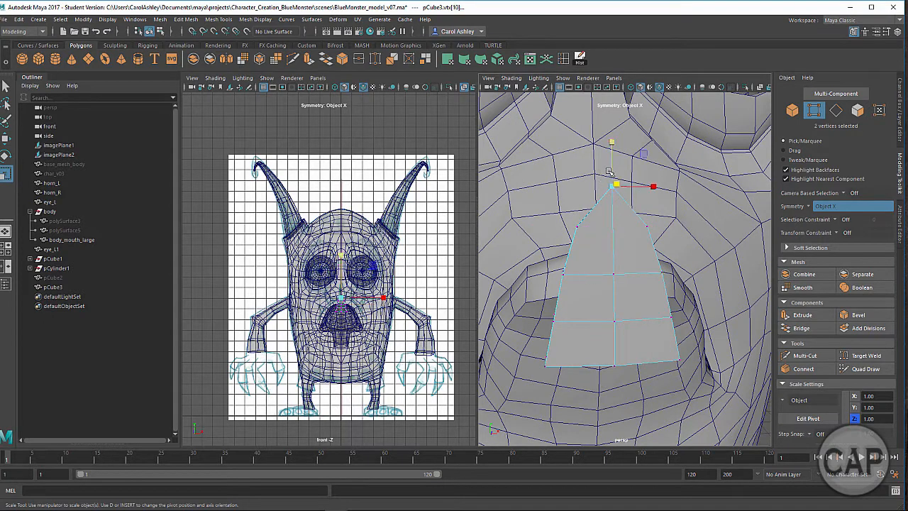
{"action": "key", "text": "w"}
{"action": "left_click_drag", "start_coordinate": [609, 172], "coordinate": [663, 226]}
{"action": "key", "text": "r"}
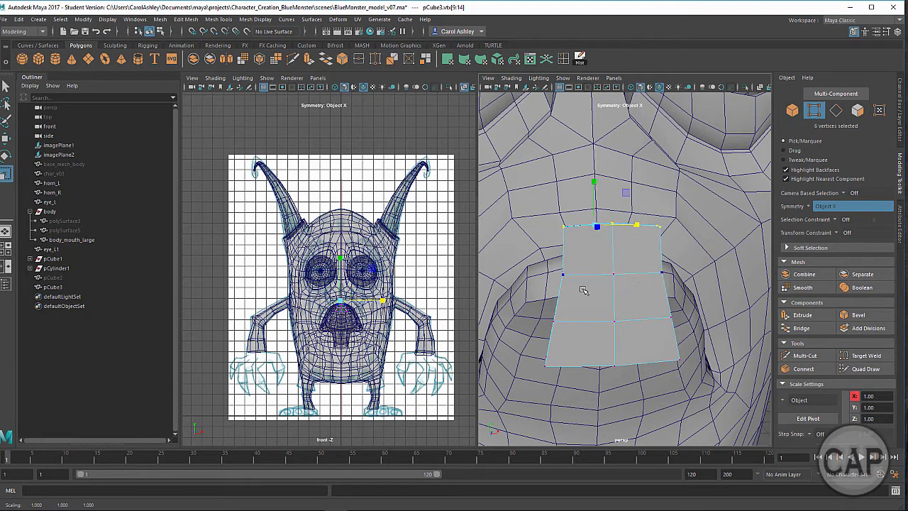
{"action": "left_click_drag", "start_coordinate": [555, 370], "coordinate": [598, 348], "text": "alt"}
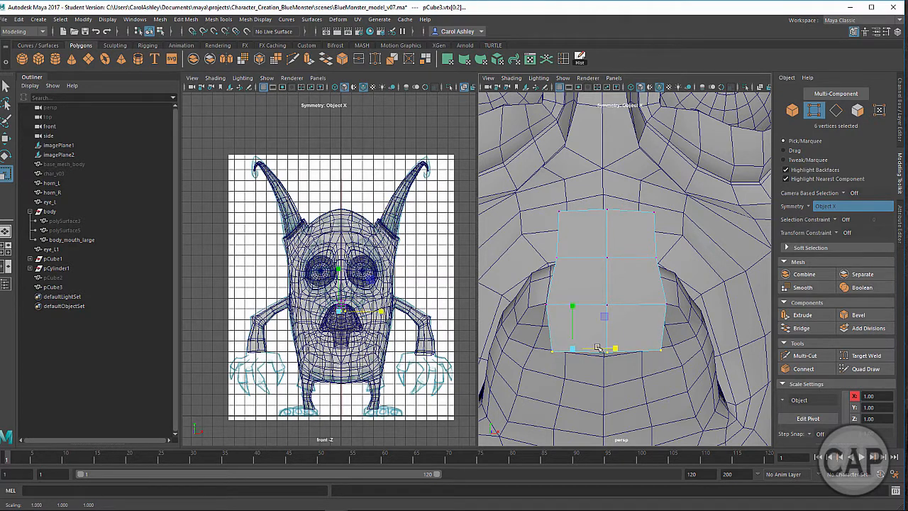
{"action": "key", "text": "ctrl+z"}
{"action": "key", "text": "ctrl+z"}
{"action": "key", "text": "ctrl+z"}
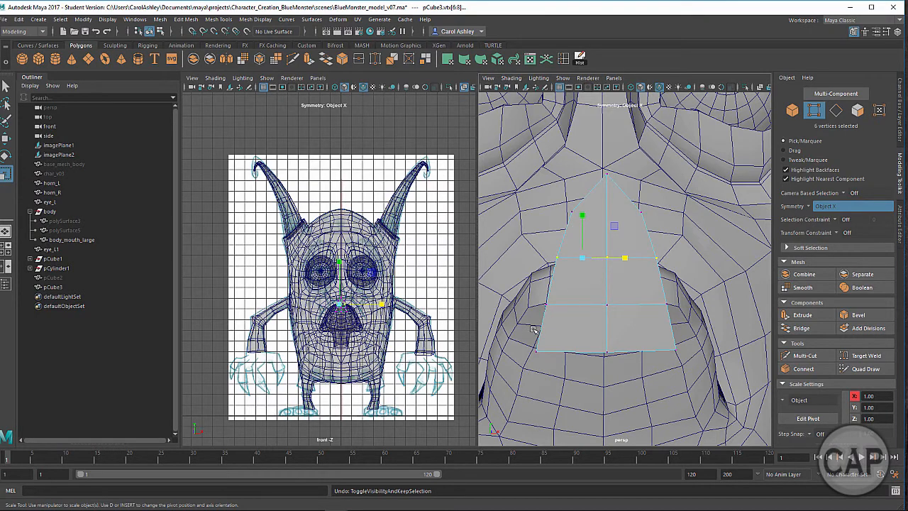
Step: Select the whole tooth piece and move it back in depth into the mouth, to about Z 5.71
{"action": "left_click_drag", "start_coordinate": [506, 321], "coordinate": [538, 333]}
{"action": "left_click_drag", "start_coordinate": [588, 364], "coordinate": [558, 257], "text": "alt"}
{"action": "right_click_drag", "start_coordinate": [574, 258], "coordinate": [610, 217]}
{"action": "key", "text": "w"}
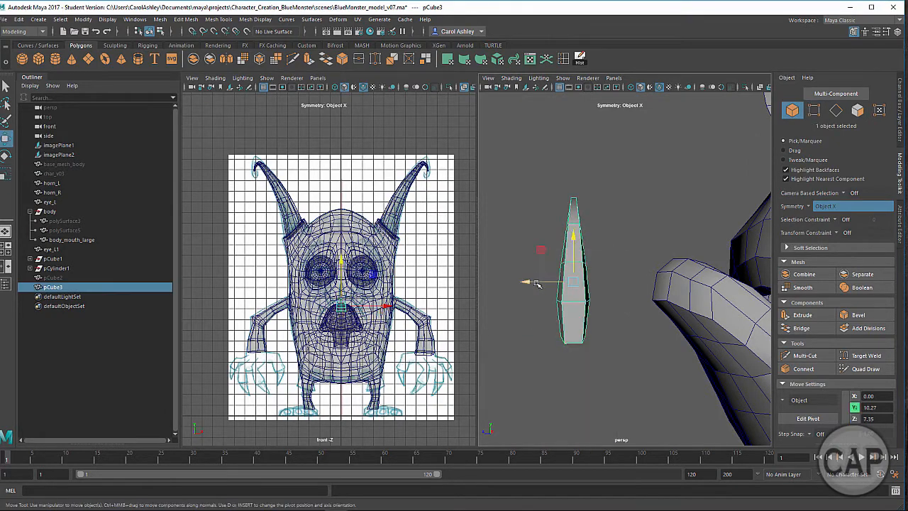
{"action": "left_click_drag", "start_coordinate": [533, 283], "coordinate": [705, 295], "text": "alt"}
{"action": "middle_click_drag", "start_coordinate": [706, 295], "coordinate": [732, 315], "text": "alt"}
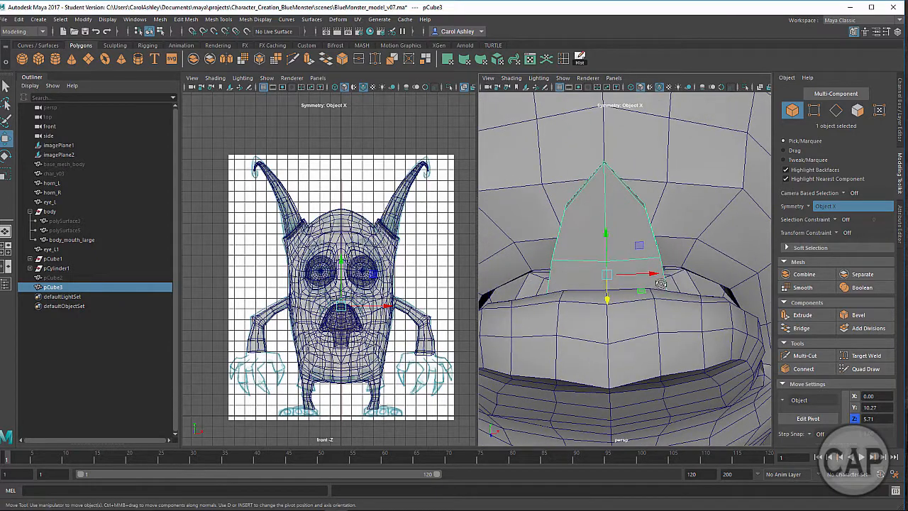
{"action": "left_click_drag", "start_coordinate": [687, 306], "coordinate": [651, 277], "text": "alt"}
{"action": "right_click_drag", "start_coordinate": [652, 277], "coordinate": [699, 287], "text": "alt"}
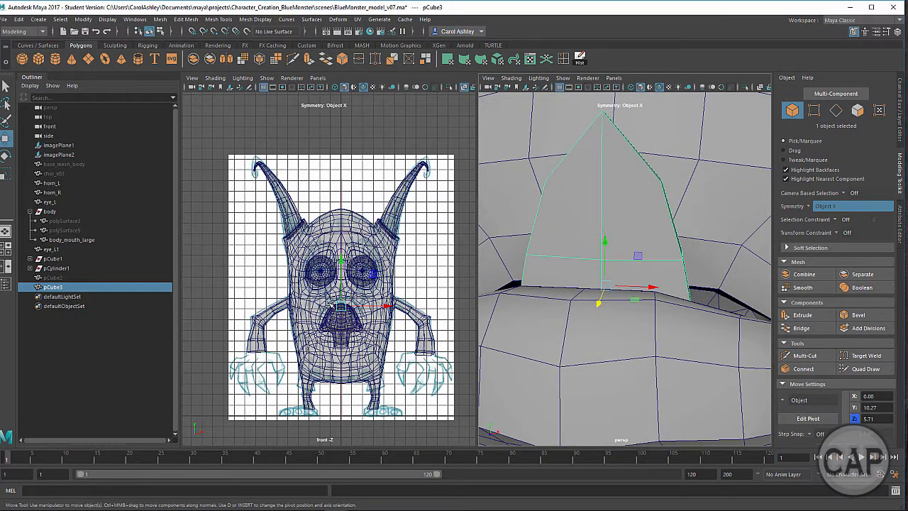
Step: Raise the tooth to about Y 11.46 so it lines up with the sketched centre tooth in the front view
{"action": "scroll", "coordinate": [400, 252], "scroll_direction": "up", "scroll_amount": 6}
{"action": "scroll", "coordinate": [400, 252], "scroll_direction": "up", "scroll_amount": 3}
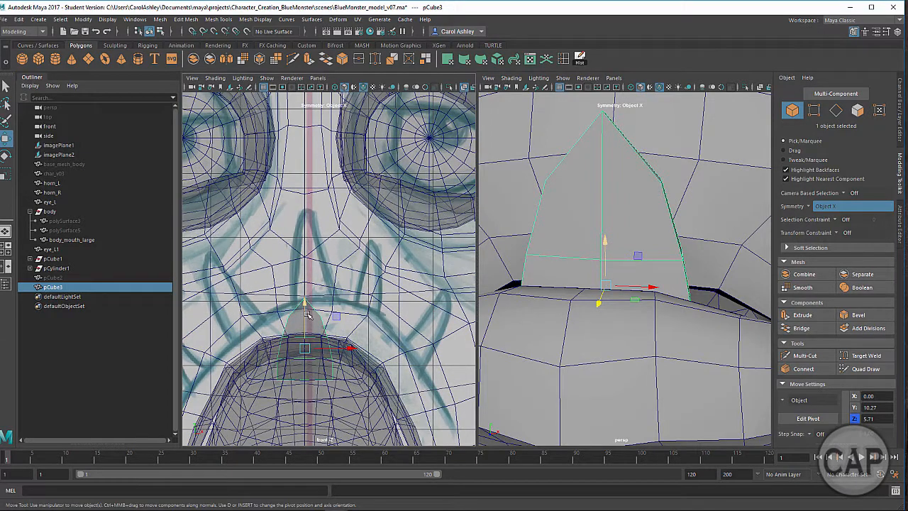
{"action": "left_click_drag", "start_coordinate": [307, 315], "coordinate": [316, 233]}
{"action": "scroll", "coordinate": [596, 286], "scroll_direction": "down", "scroll_amount": 5}
{"action": "left_click_drag", "start_coordinate": [592, 310], "coordinate": [598, 333], "text": "alt"}
{"action": "right_click_drag", "start_coordinate": [625, 332], "coordinate": [589, 332], "text": "alt"}
{"action": "left_click_drag", "start_coordinate": [618, 331], "coordinate": [585, 331], "text": "alt"}
{"action": "middle_click_drag", "start_coordinate": [624, 333], "coordinate": [614, 334], "text": "alt"}
{"action": "right_click_drag", "start_coordinate": [615, 334], "coordinate": [610, 335], "text": "alt"}
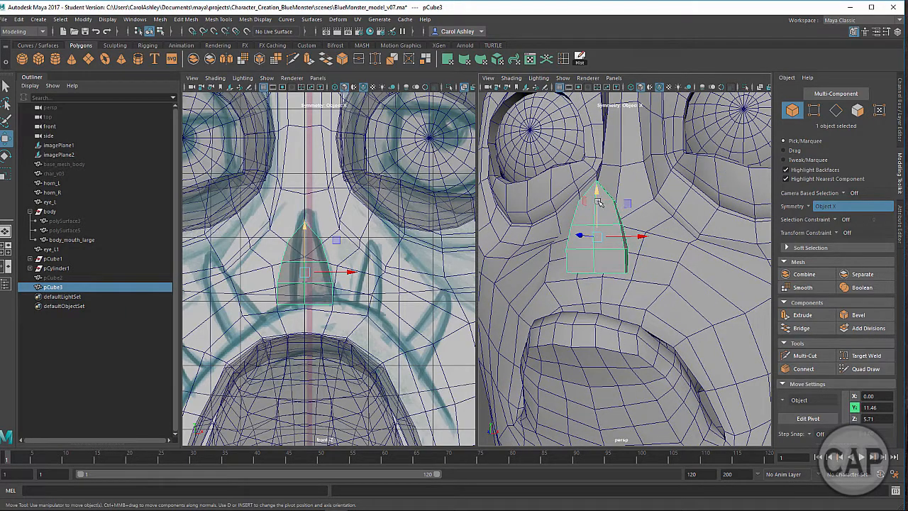
Step: Stretch the tooth's height to a Y scale of about 1.65 and lower it to about Y 10.41
{"action": "left_click_drag", "start_coordinate": [598, 202], "coordinate": [599, 219]}
{"action": "key", "text": "e"}
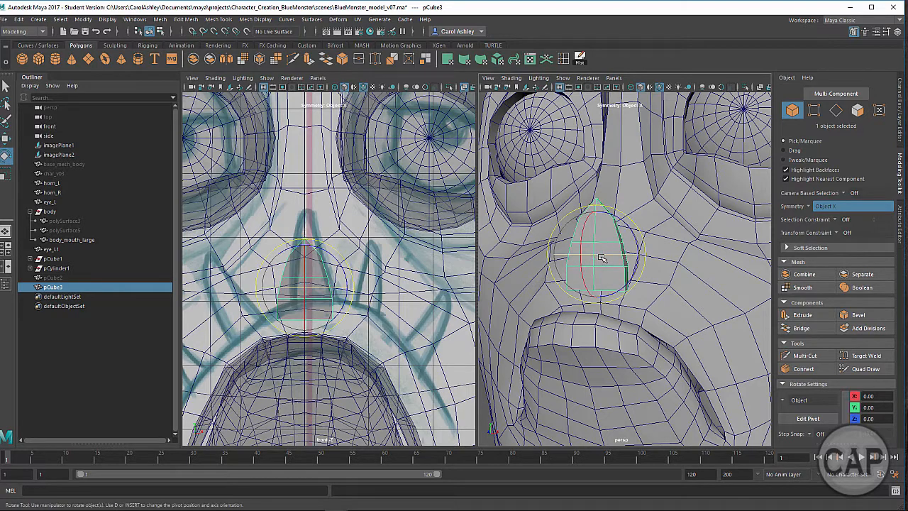
{"action": "key", "text": "r"}
{"action": "left_click_drag", "start_coordinate": [598, 197], "coordinate": [600, 185]}
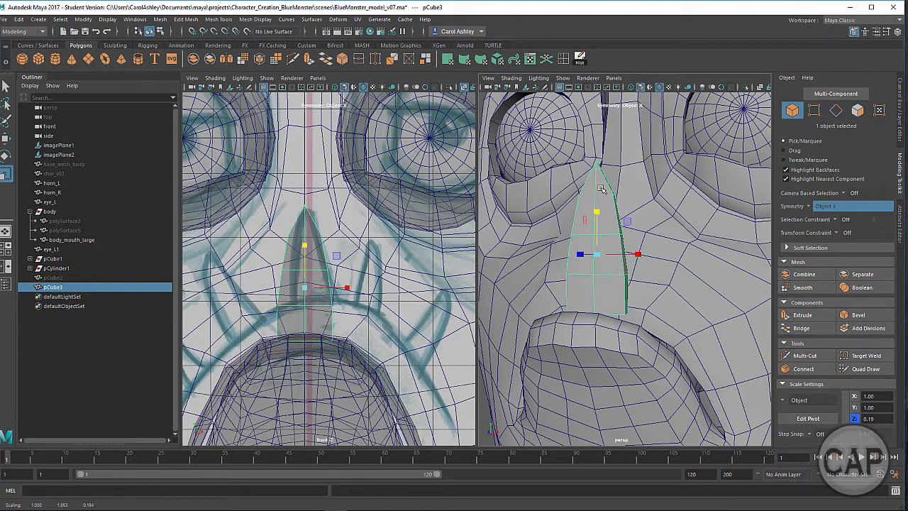
{"action": "key", "text": "w"}
{"action": "left_click_drag", "start_coordinate": [579, 254], "coordinate": [630, 342]}
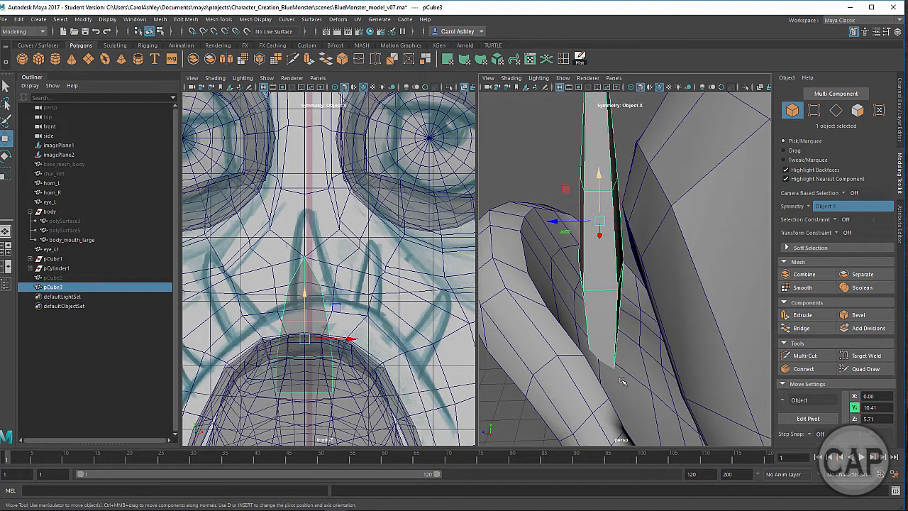
Step: Check the tooth's base against the lip and scale the tooth narrower in width
{"action": "left_click_drag", "start_coordinate": [621, 381], "coordinate": [619, 320], "text": "alt"}
{"action": "left_click_drag", "start_coordinate": [629, 358], "coordinate": [615, 335], "text": "alt"}
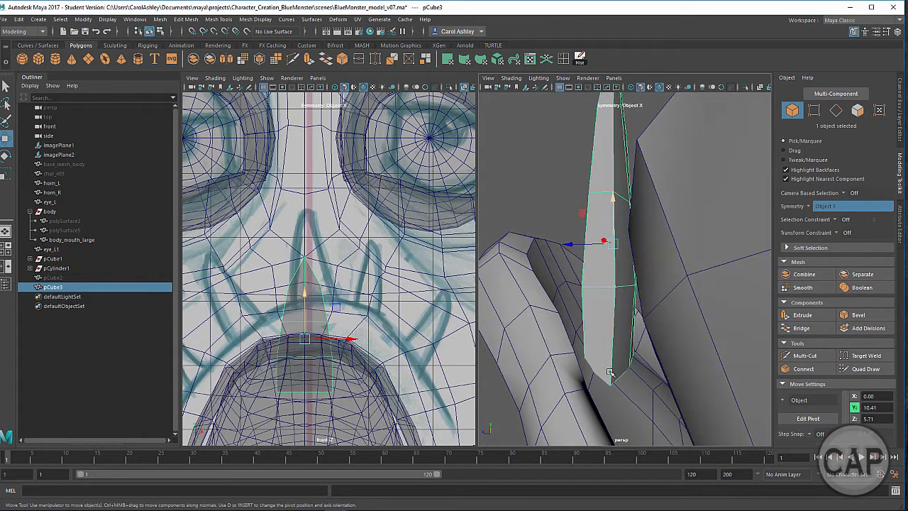
{"action": "left_click_drag", "start_coordinate": [607, 367], "coordinate": [599, 314], "text": "alt"}
{"action": "left_click_drag", "start_coordinate": [613, 351], "coordinate": [627, 317], "text": "alt"}
{"action": "key", "text": "r"}
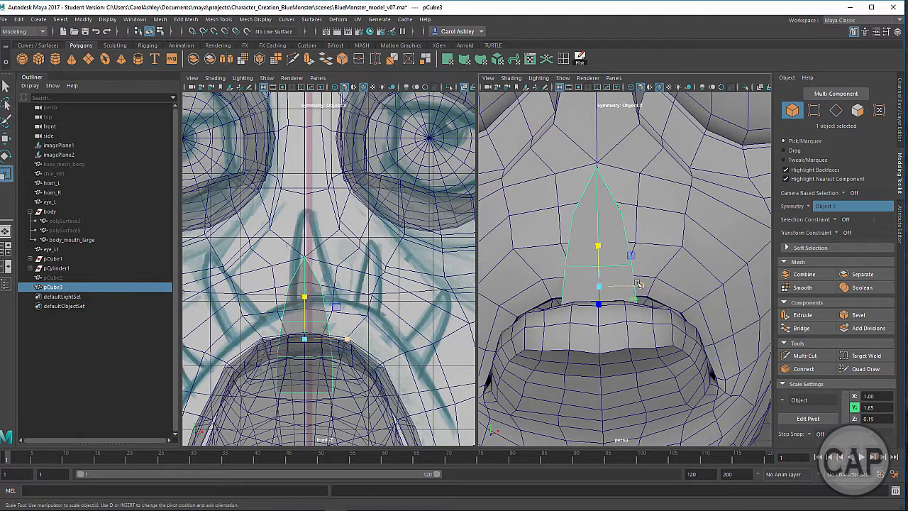
{"action": "left_click_drag", "start_coordinate": [639, 284], "coordinate": [624, 286]}
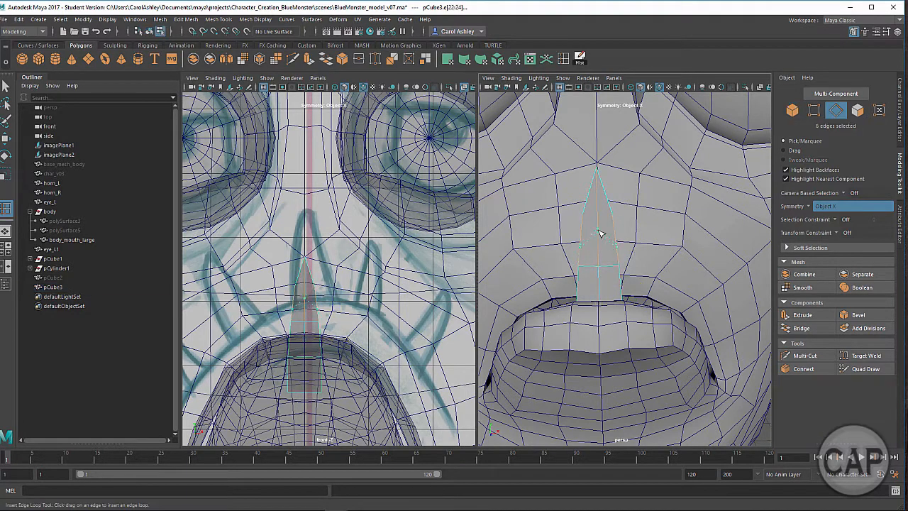
Step: Insert a horizontal edge loop around the tooth between its shoulders and the row below
{"action": "left_click", "coordinate": [600, 227]}
{"action": "key", "text": "r"}
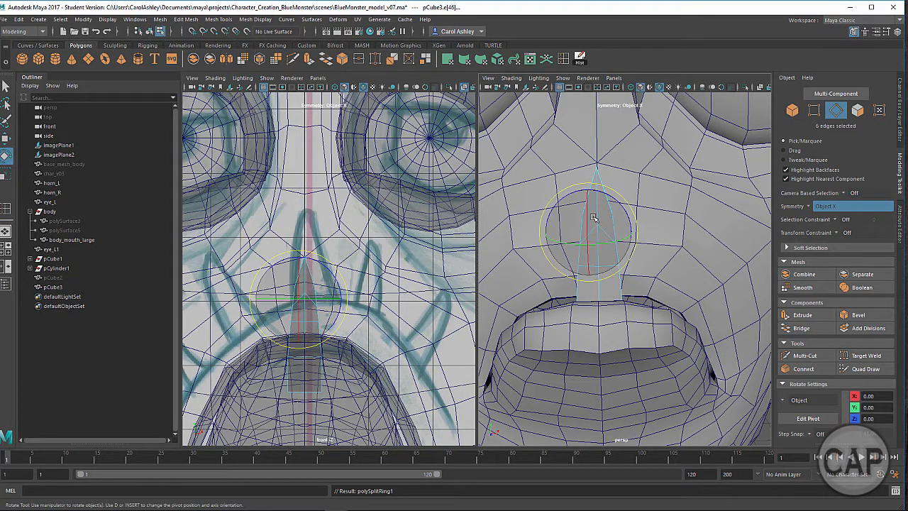
{"action": "left_click_drag", "start_coordinate": [589, 196], "coordinate": [589, 233]}
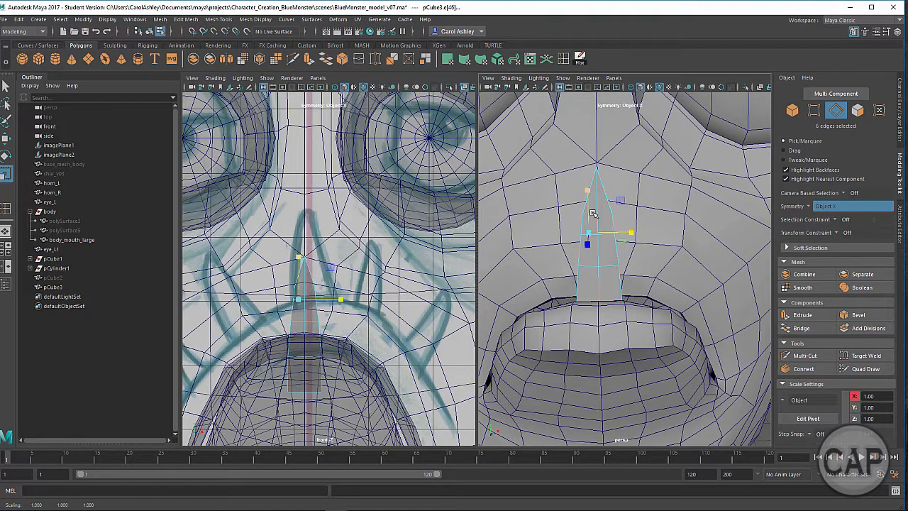
Step: Shift the tooth's shoulder vertices sideways and lower the tip vertices to about Y 11.52 to blunt the point
{"action": "key", "text": "F9"}
{"action": "key", "text": "e"}
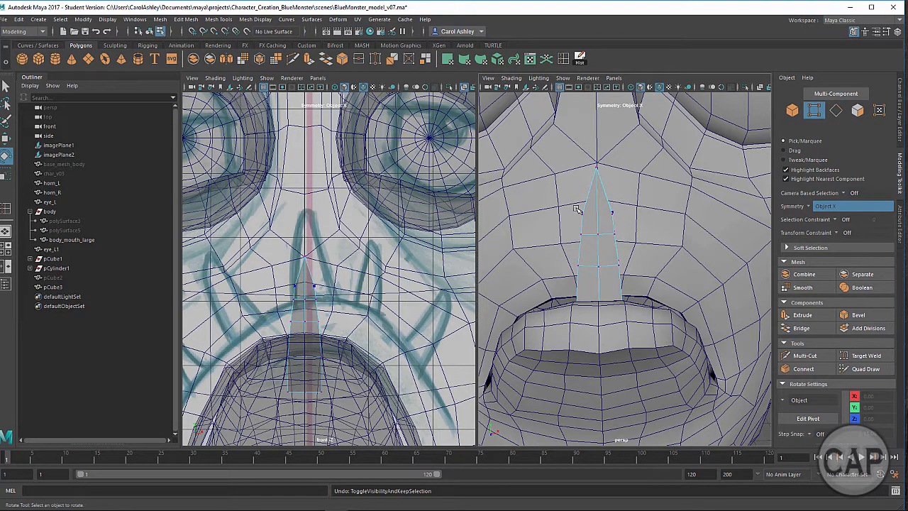
{"action": "left_click", "coordinate": [580, 212]}
{"action": "key", "text": "w"}
{"action": "left_click_drag", "start_coordinate": [615, 213], "coordinate": [621, 213]}
{"action": "left_click", "coordinate": [596, 168]}
{"action": "left_click_drag", "start_coordinate": [596, 152], "coordinate": [596, 155]}
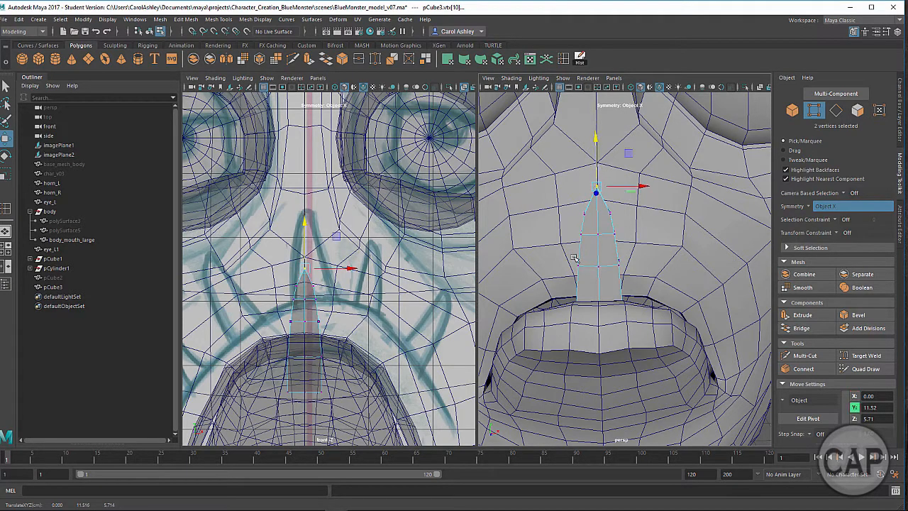
Step: Tilt the whole tooth outward at its tip and reposition it behind the lip at about Y 11.46, Z 3.20
{"action": "left_click_drag", "start_coordinate": [570, 272], "coordinate": [529, 284], "text": "alt"}
{"action": "middle_click_drag", "start_coordinate": [539, 288], "coordinate": [518, 255], "text": "alt"}
{"action": "left_click_drag", "start_coordinate": [534, 264], "coordinate": [543, 251], "text": "alt"}
{"action": "key", "text": "e"}
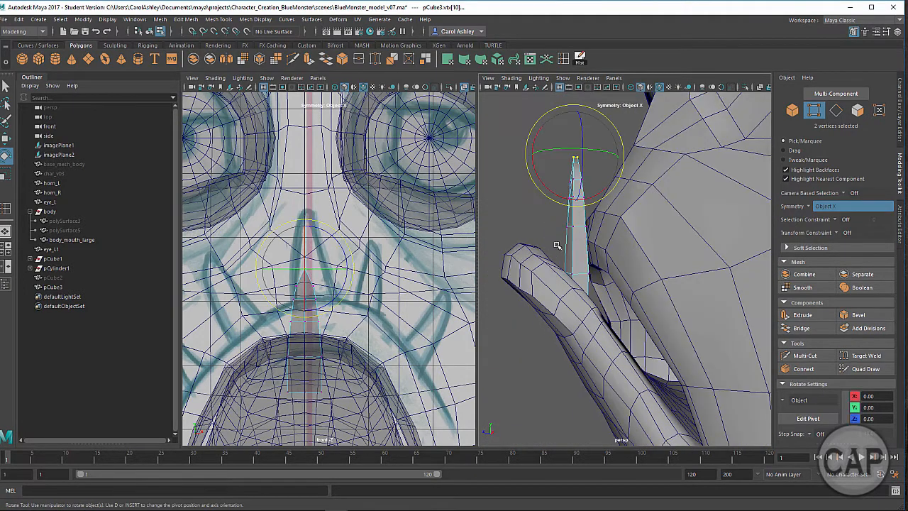
{"action": "right_click_drag", "start_coordinate": [574, 224], "coordinate": [605, 209]}
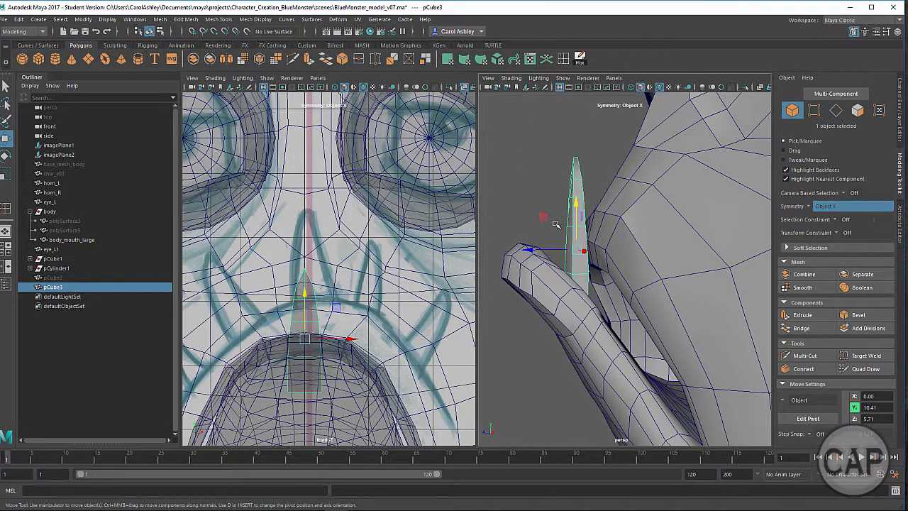
{"action": "left_click_drag", "start_coordinate": [541, 229], "coordinate": [589, 338]}
{"action": "key", "text": "w"}
{"action": "middle_click_drag", "start_coordinate": [608, 368], "coordinate": [563, 339], "text": "alt"}
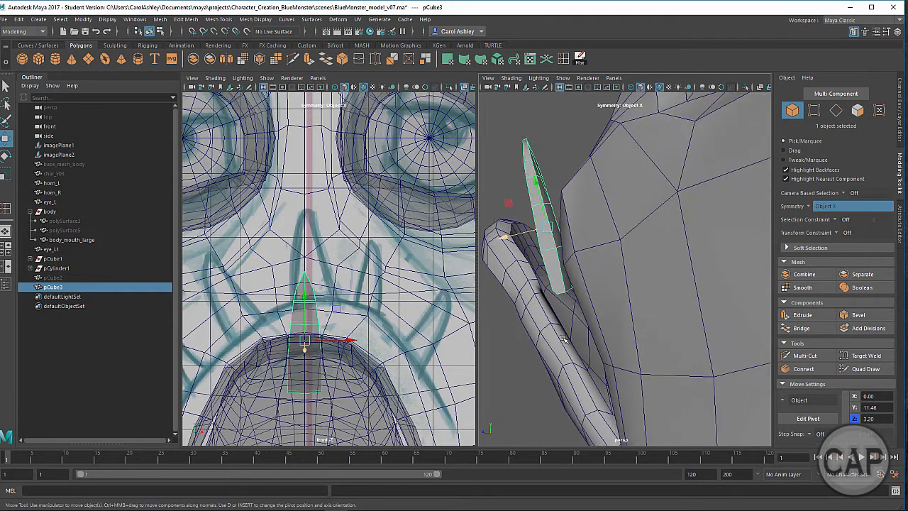
Step: Select the four mouth-lining faces beneath the tooth's base and examine how they line up with the tooth
{"action": "right_click_drag", "start_coordinate": [563, 339], "coordinate": [643, 349], "text": "alt"}
{"action": "middle_click_drag", "start_coordinate": [643, 349], "coordinate": [771, 307], "text": "alt"}
{"action": "right_click_drag", "start_coordinate": [686, 335], "coordinate": [709, 331], "text": "alt"}
{"action": "left_click_drag", "start_coordinate": [709, 330], "coordinate": [645, 320], "text": "alt"}
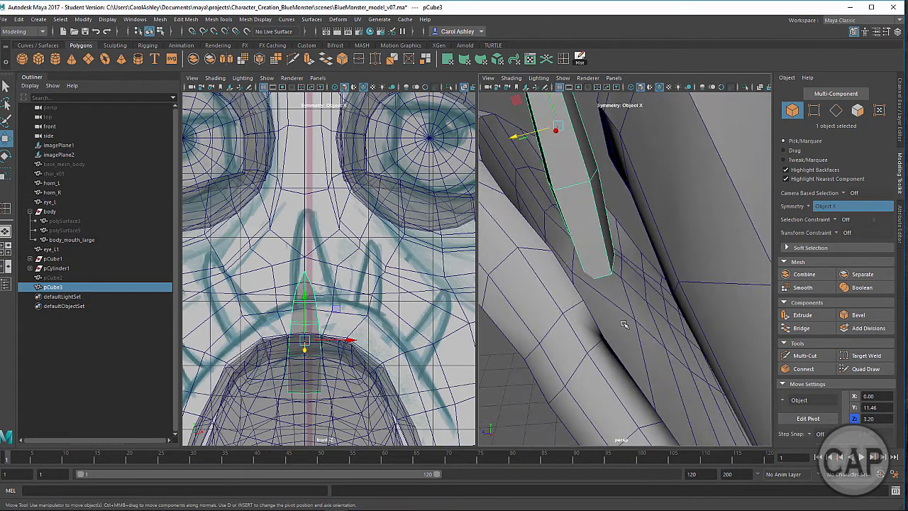
{"action": "right_click_drag", "start_coordinate": [624, 229], "coordinate": [625, 326]}
{"action": "right_click_drag", "start_coordinate": [617, 256], "coordinate": [622, 254]}
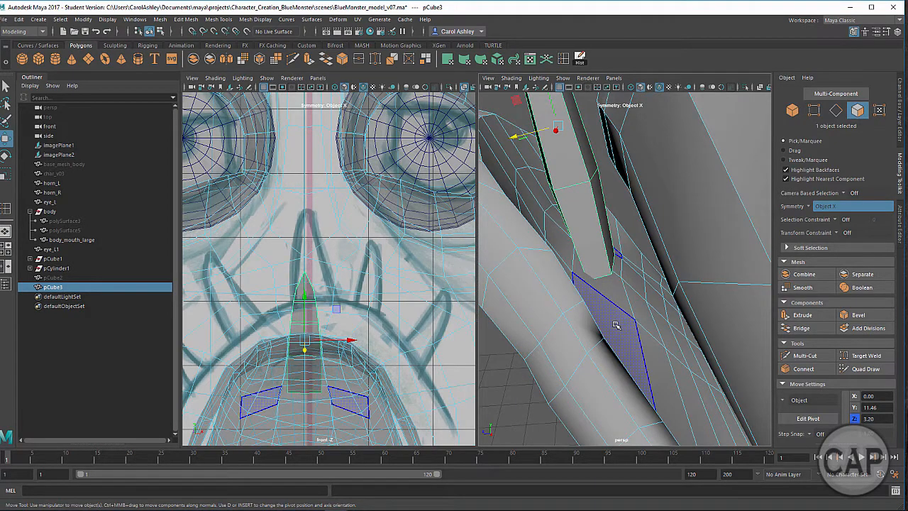
{"action": "left_click", "coordinate": [616, 325]}
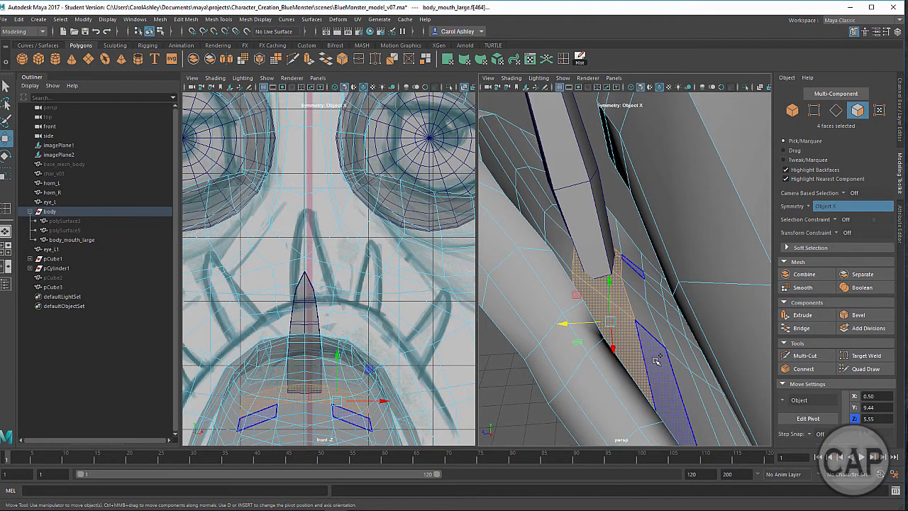
{"action": "left_click_drag", "start_coordinate": [656, 360], "coordinate": [638, 353], "text": "alt"}
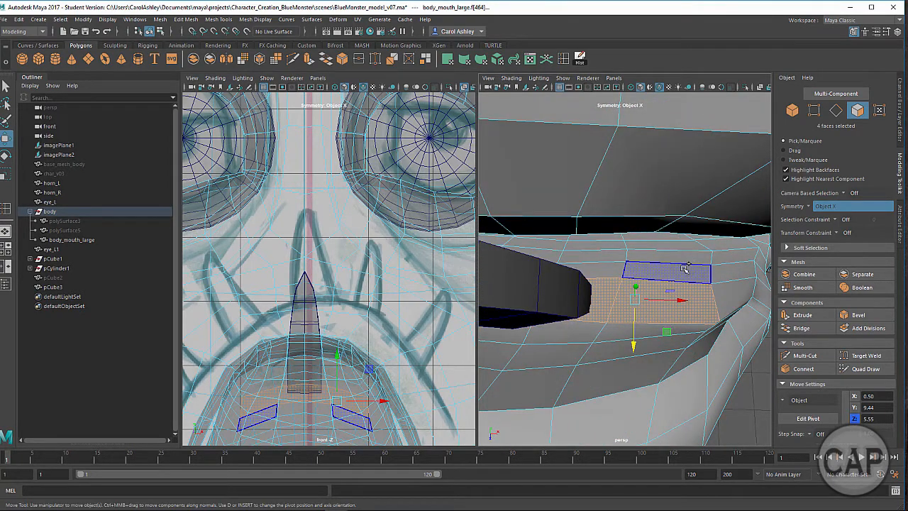
{"action": "left_click_drag", "start_coordinate": [685, 270], "coordinate": [707, 282], "text": "alt"}
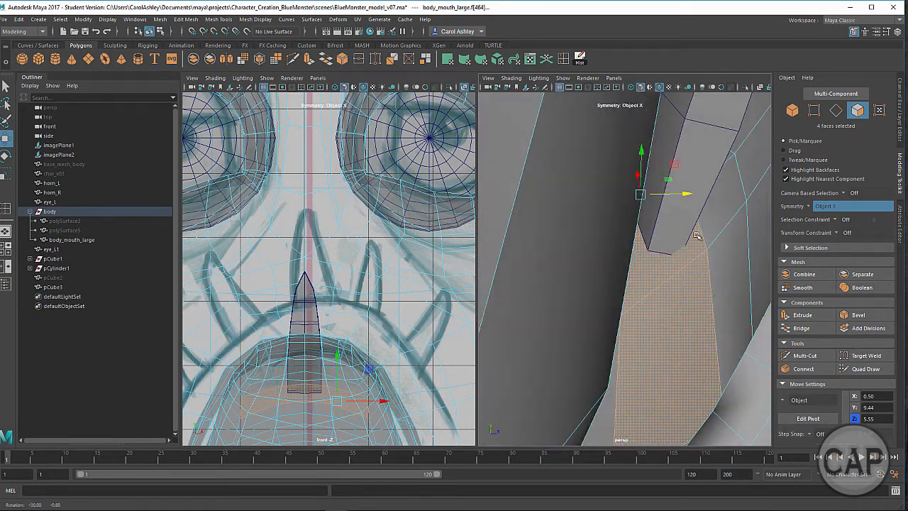
{"action": "middle_click_drag", "start_coordinate": [706, 282], "coordinate": [664, 234], "text": "alt"}
{"action": "left_click_drag", "start_coordinate": [639, 245], "coordinate": [659, 281], "text": "alt"}
Step: Move the mirrored pair of mouth-lining vertices beside the tooth's base to about X -0.88, Y 9.51, Z 5.63
{"action": "right_click_drag", "start_coordinate": [701, 228], "coordinate": [634, 192]}
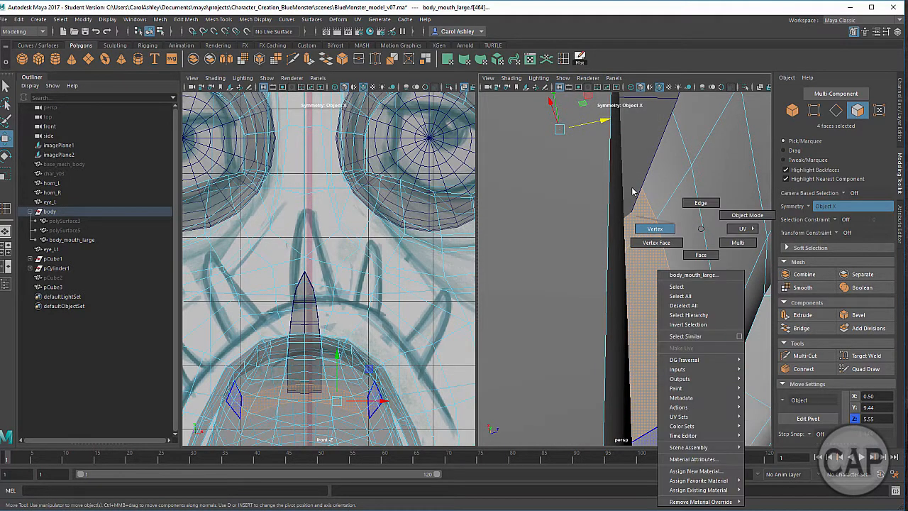
{"action": "right_click_drag", "start_coordinate": [657, 245], "coordinate": [655, 234]}
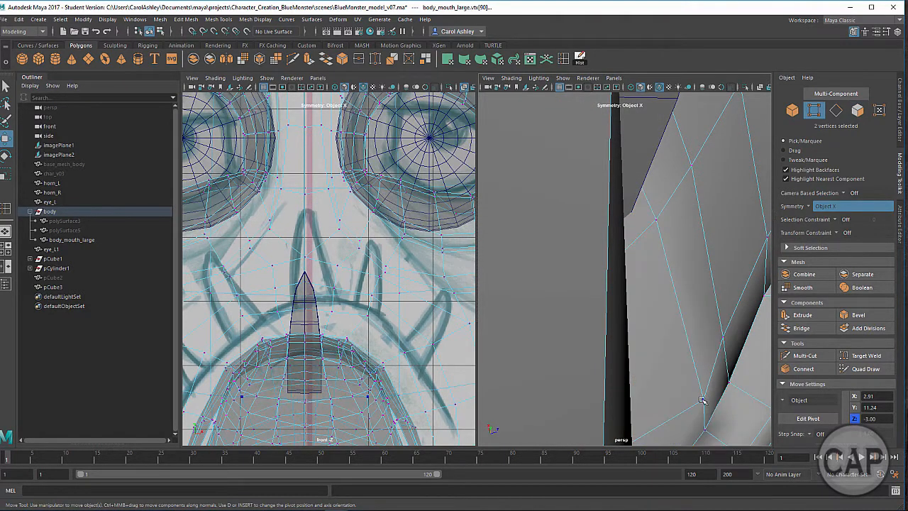
{"action": "left_click_drag", "start_coordinate": [711, 398], "coordinate": [670, 364]}
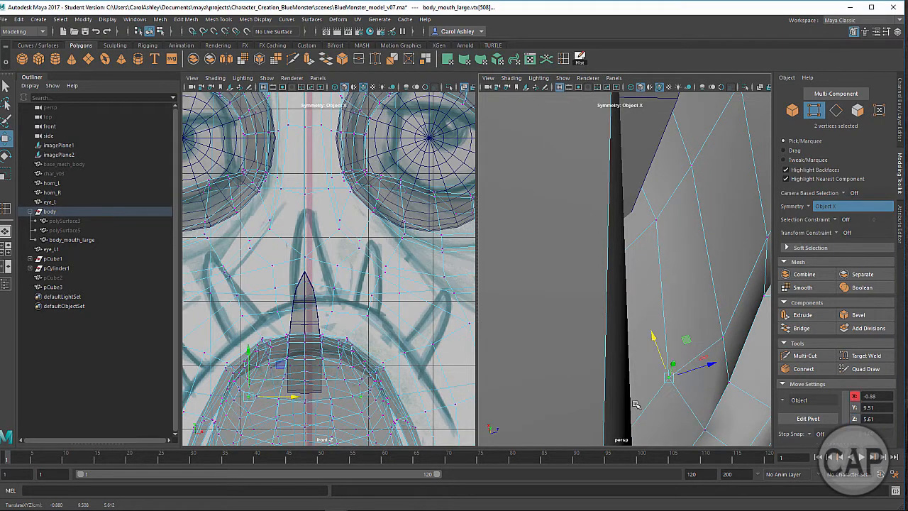
{"action": "left_click_drag", "start_coordinate": [629, 404], "coordinate": [608, 381], "text": "alt"}
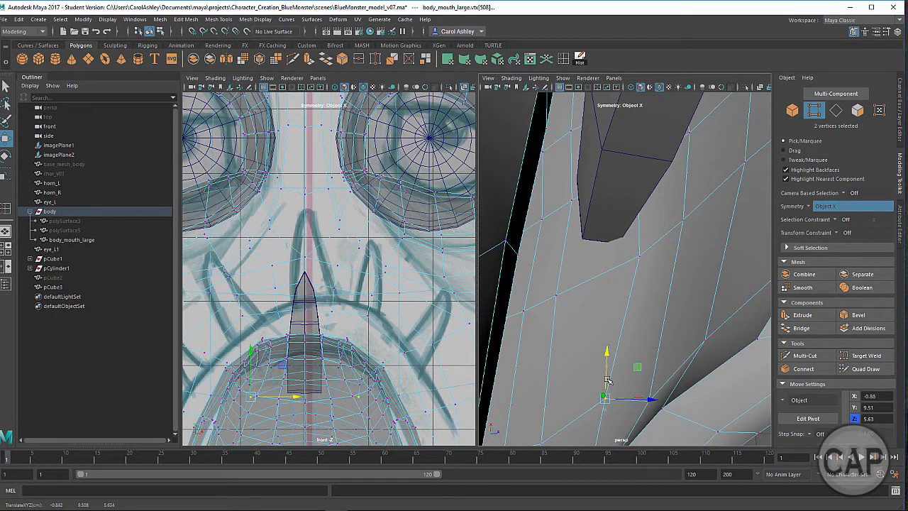
Step: Move the centre mouth-lining vertex at the tooth's base to about Y 9.72, Z 5.78
{"action": "left_click_drag", "start_coordinate": [609, 334], "coordinate": [522, 323], "text": "alt"}
{"action": "left_click", "coordinate": [672, 216]}
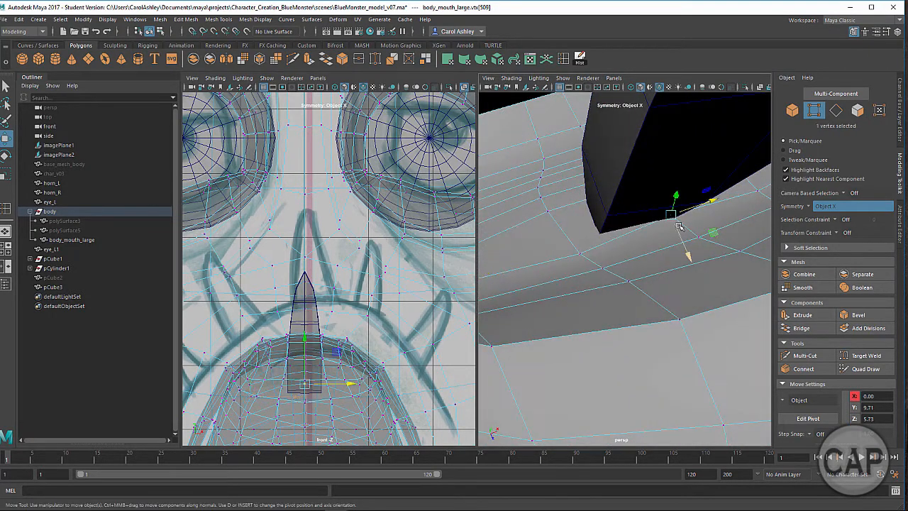
{"action": "left_click_drag", "start_coordinate": [680, 235], "coordinate": [561, 180]}
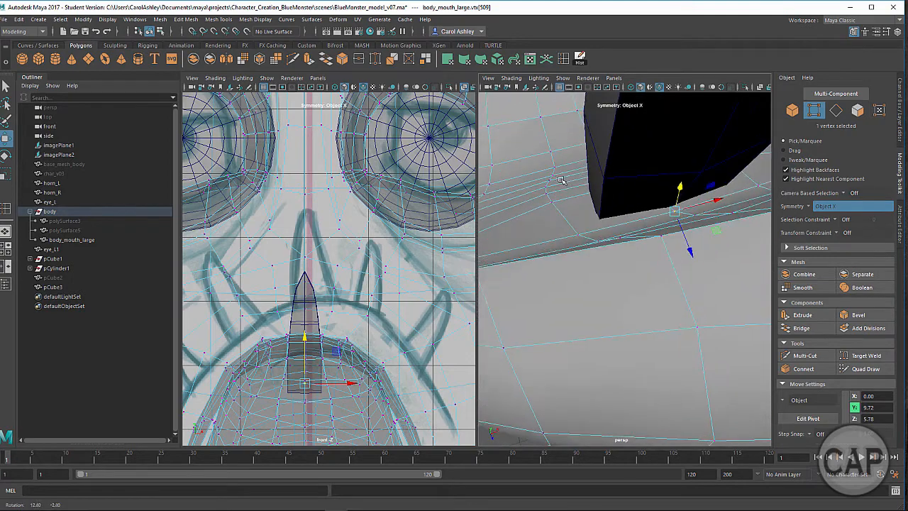
Step: Extrude the four mouth-lining faces beneath the tooth's base with symmetry off and a Local Translate Z of about 0.153
{"action": "right_click", "coordinate": [574, 207]}
{"action": "right_click_drag", "start_coordinate": [578, 200], "coordinate": [573, 234]}
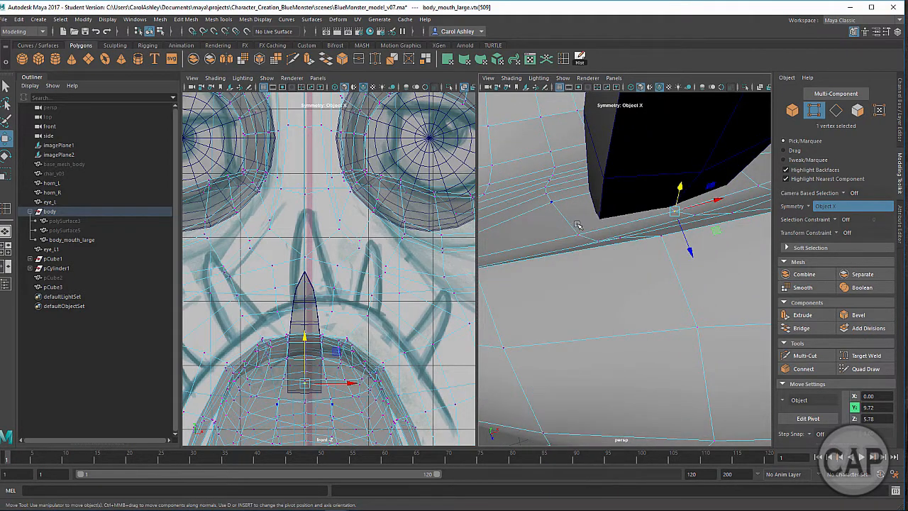
{"action": "left_click_drag", "start_coordinate": [589, 218], "coordinate": [518, 289], "text": "alt"}
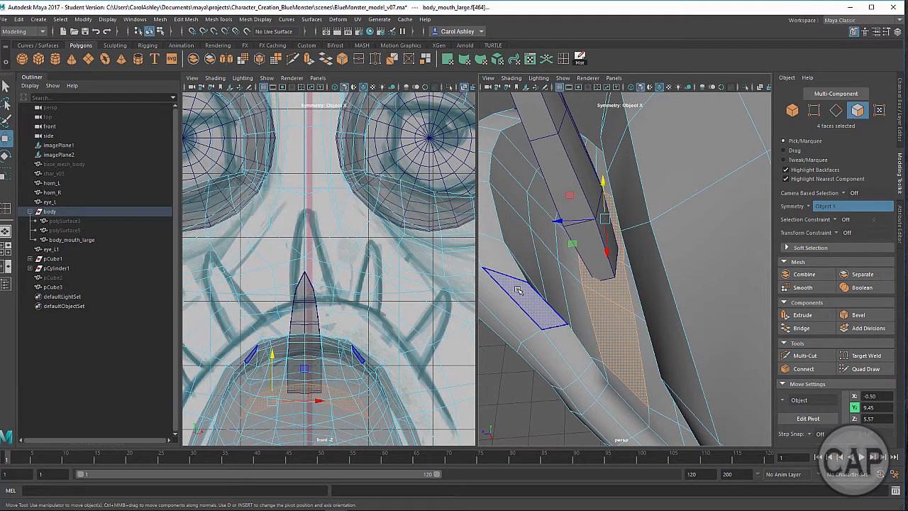
{"action": "key", "text": "ctrl+e"}
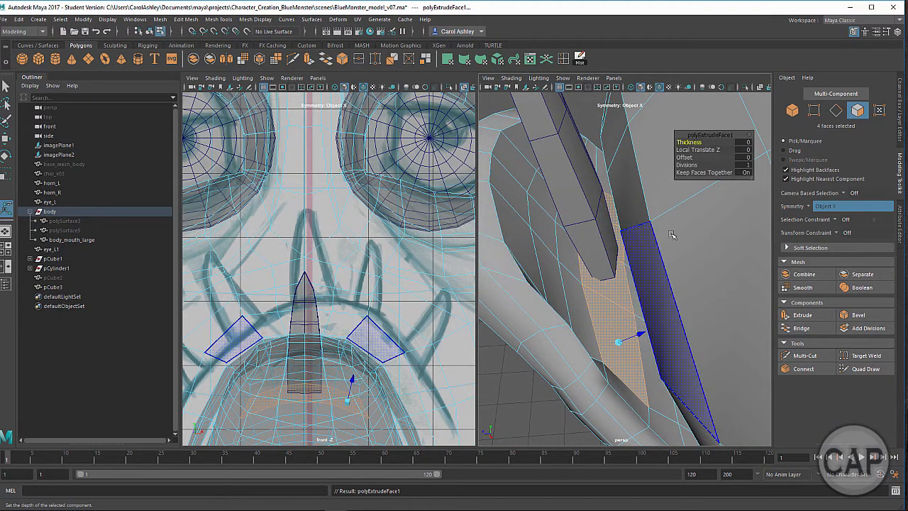
{"action": "left_click", "coordinate": [812, 206]}
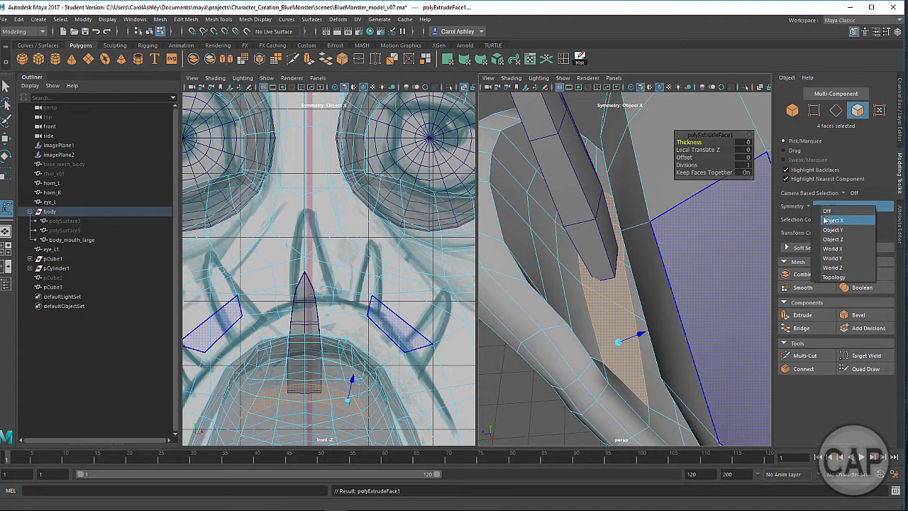
{"action": "left_click", "coordinate": [823, 206]}
{"action": "left_click_drag", "start_coordinate": [649, 332], "coordinate": [745, 268]}
{"action": "left_click_drag", "start_coordinate": [649, 304], "coordinate": [655, 230], "text": "alt"}
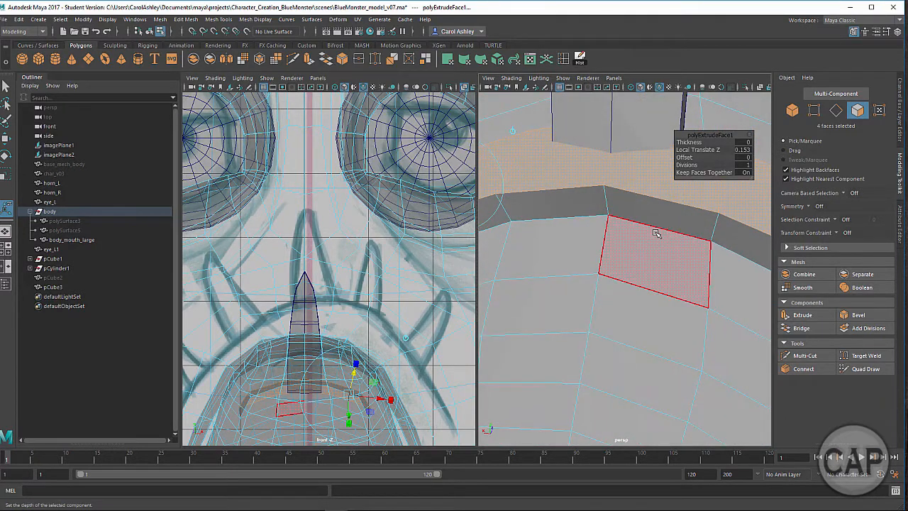
Step: Select the four edges along the lower rim of the extruded strip and move them to about Y 9.26, Z 5.27
{"action": "right_click", "coordinate": [656, 230]}
{"action": "left_click", "coordinate": [657, 205]}
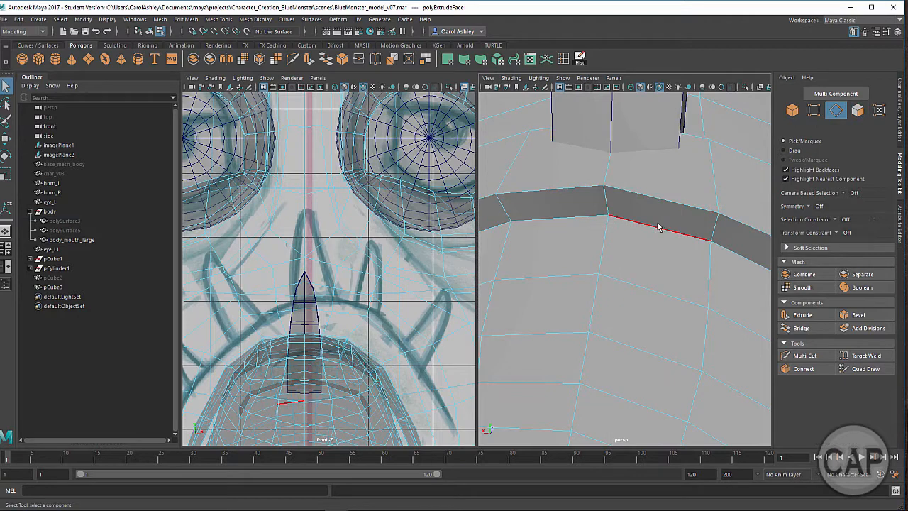
{"action": "double_click", "coordinate": [658, 228]}
{"action": "right_click_drag", "start_coordinate": [678, 265], "coordinate": [638, 263], "text": "alt"}
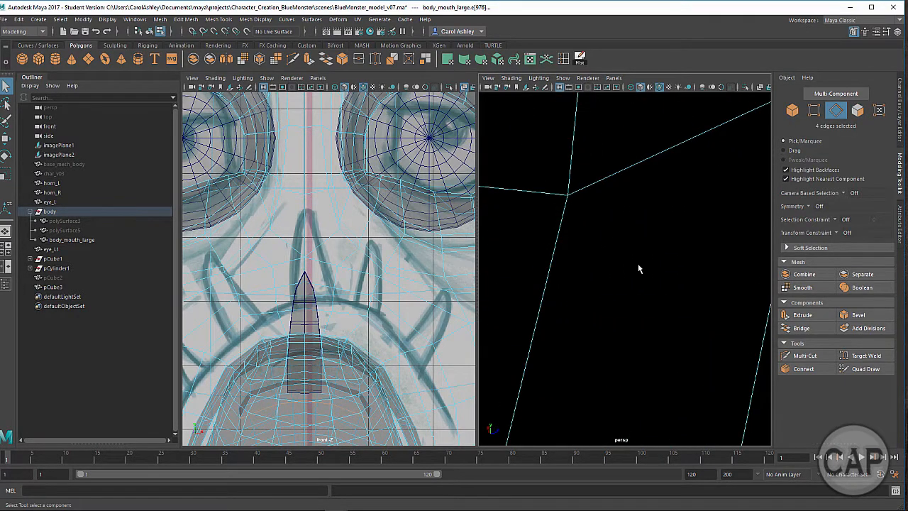
{"action": "key", "text": "4"}
{"action": "mouse_move", "coordinate": [630, 279]}
{"action": "left_mouse_down", "text": "alt"}
{"action": "mouse_move", "coordinate": [594, 305]}
{"action": "mouse_move", "coordinate": [604, 277]}
{"action": "mouse_move", "coordinate": [616, 301]}
{"action": "mouse_move", "coordinate": [652, 265]}
{"action": "mouse_move", "coordinate": [617, 249]}
{"action": "mouse_move", "coordinate": [662, 242]}
{"action": "mouse_move", "coordinate": [635, 257]}
{"action": "left_mouse_up", "text": "alt"}
{"action": "scroll", "coordinate": [608, 305], "scroll_direction": "down", "scroll_amount": 5}
{"action": "key", "text": "w"}
{"action": "key", "text": "ctrl+z"}
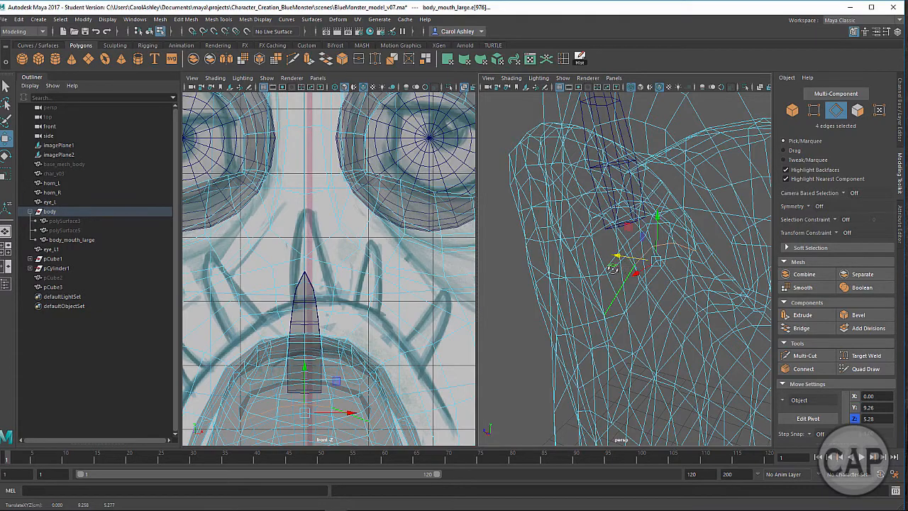
{"action": "scroll", "coordinate": [612, 269], "scroll_direction": "up", "scroll_amount": 6}
{"action": "left_click_drag", "start_coordinate": [596, 333], "coordinate": [602, 293], "text": "alt"}
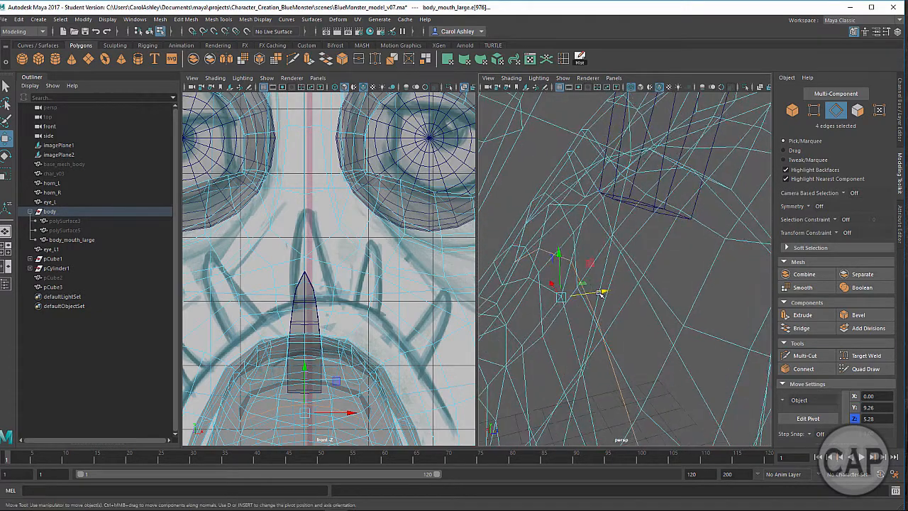
{"action": "left_click", "coordinate": [601, 293]}
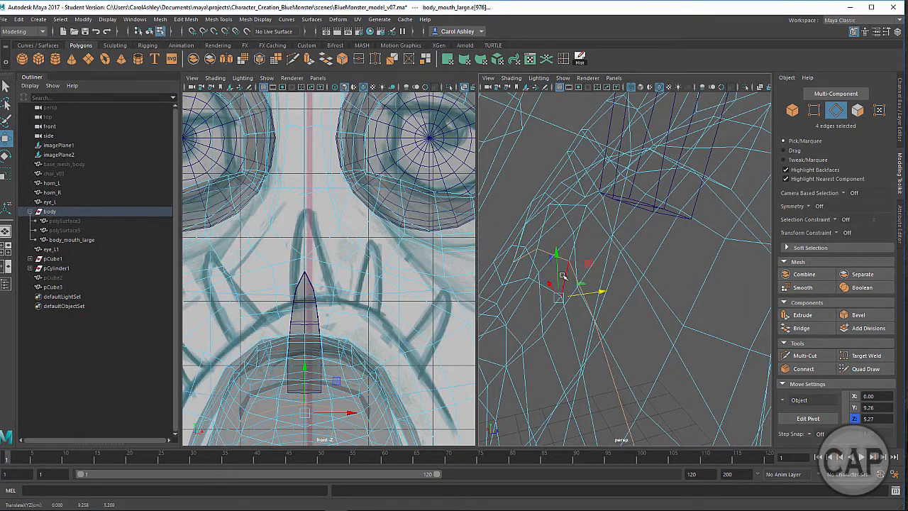
Step: Select the edge loop in the mouth lining below the extruded strip and examine the tooth's fit behind the lip in shaded display
{"action": "left_click_drag", "start_coordinate": [558, 275], "coordinate": [558, 267]}
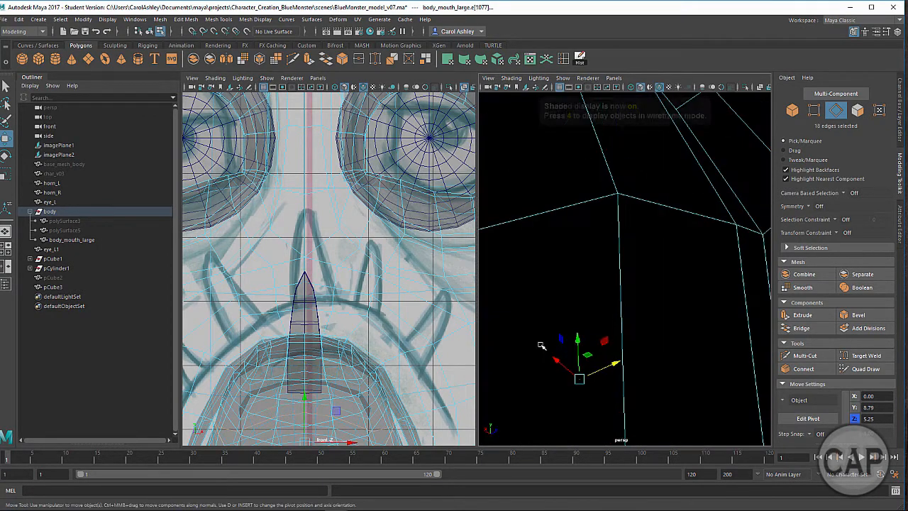
{"action": "mouse_move", "coordinate": [541, 345]}
{"action": "left_mouse_down", "text": "alt"}
{"action": "mouse_move", "coordinate": [515, 344]}
{"action": "mouse_move", "coordinate": [608, 310]}
{"action": "mouse_move", "coordinate": [602, 372]}
{"action": "mouse_move", "coordinate": [596, 274]}
{"action": "mouse_move", "coordinate": [604, 282]}
{"action": "mouse_move", "coordinate": [584, 270]}
{"action": "mouse_move", "coordinate": [593, 267]}
{"action": "left_mouse_up", "text": "alt"}
{"action": "right_click_drag", "start_coordinate": [593, 267], "coordinate": [556, 262], "text": "alt"}
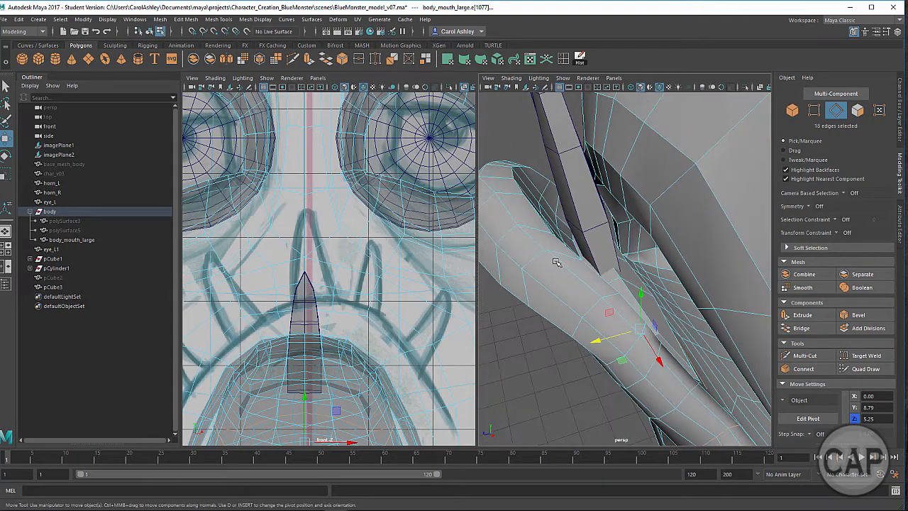
{"action": "left_click_drag", "start_coordinate": [555, 261], "coordinate": [643, 265], "text": "alt"}
{"action": "right_click_drag", "start_coordinate": [643, 265], "coordinate": [600, 247], "text": "alt"}
{"action": "left_click_drag", "start_coordinate": [599, 247], "coordinate": [604, 252], "text": "alt"}
Step: Return to object selection, select the tooth and rename it tooth_01
{"action": "left_click", "coordinate": [604, 252]}
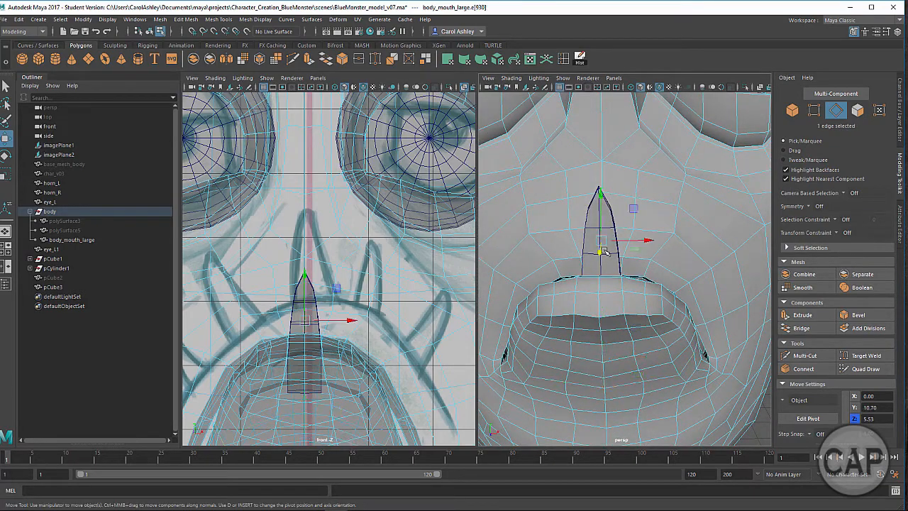
{"action": "right_click_drag", "start_coordinate": [604, 252], "coordinate": [633, 242]}
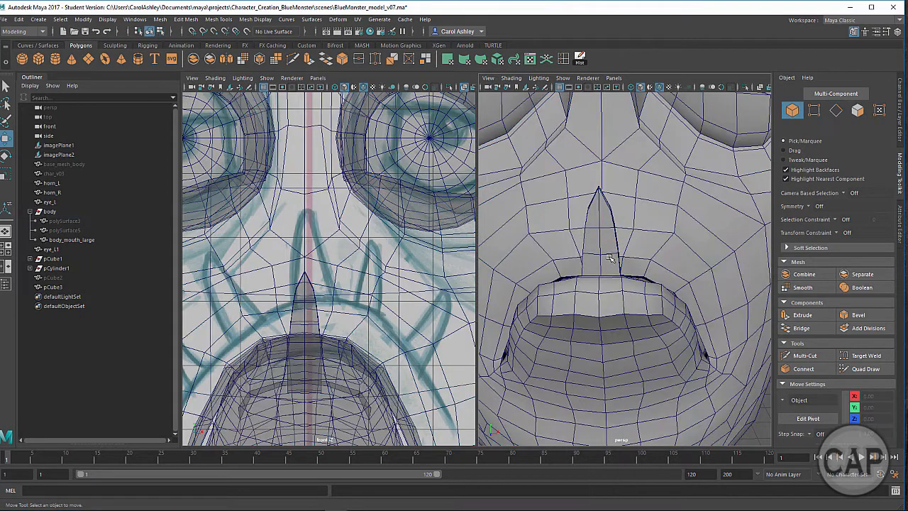
{"action": "left_click", "coordinate": [607, 260]}
{"action": "double_click", "coordinate": [51, 287]}
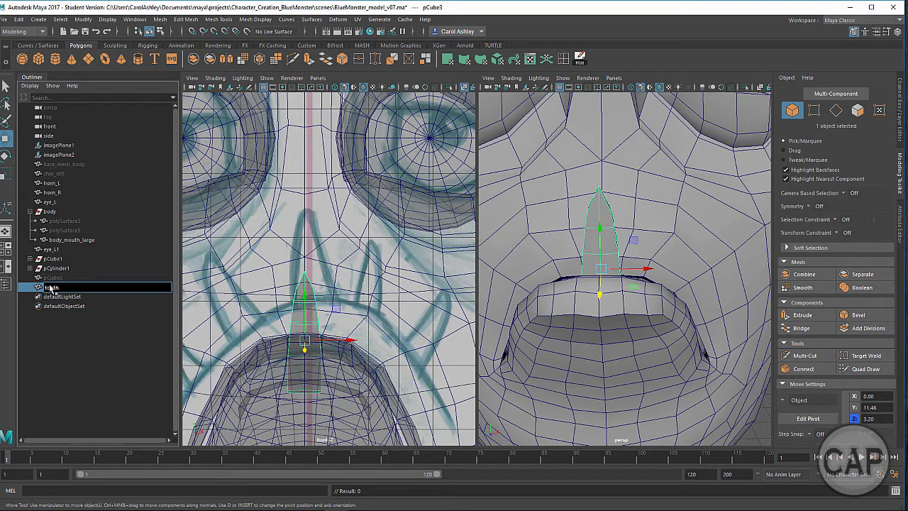
{"action": "key", "text": "Return"}
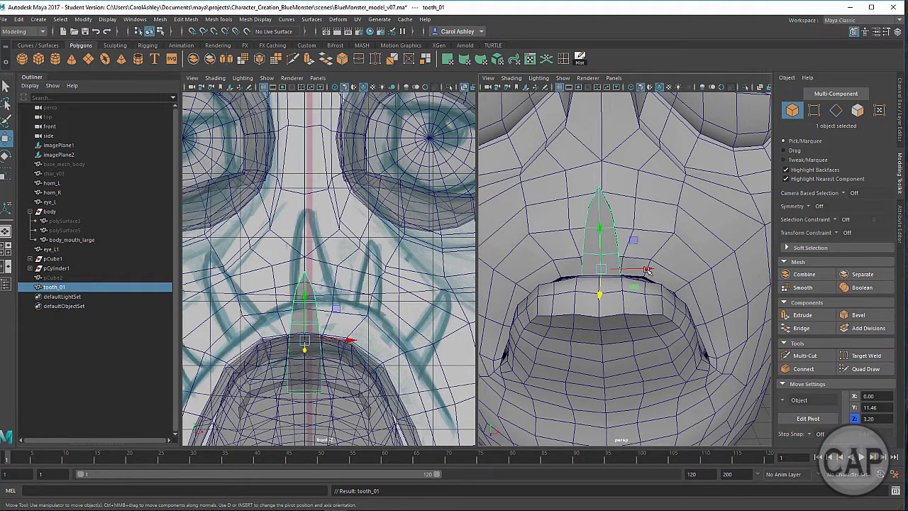
Step: Duplicate tooth_01, place the copy beside it along the lip and scale the copy down uniformly
{"action": "key", "text": "ctrl+d"}
{"action": "left_click_drag", "start_coordinate": [635, 268], "coordinate": [687, 268]}
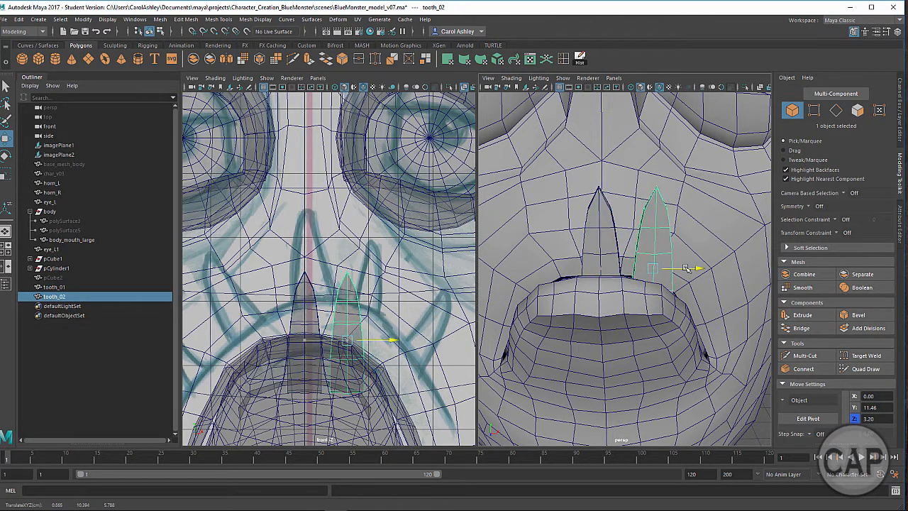
{"action": "key", "text": "r"}
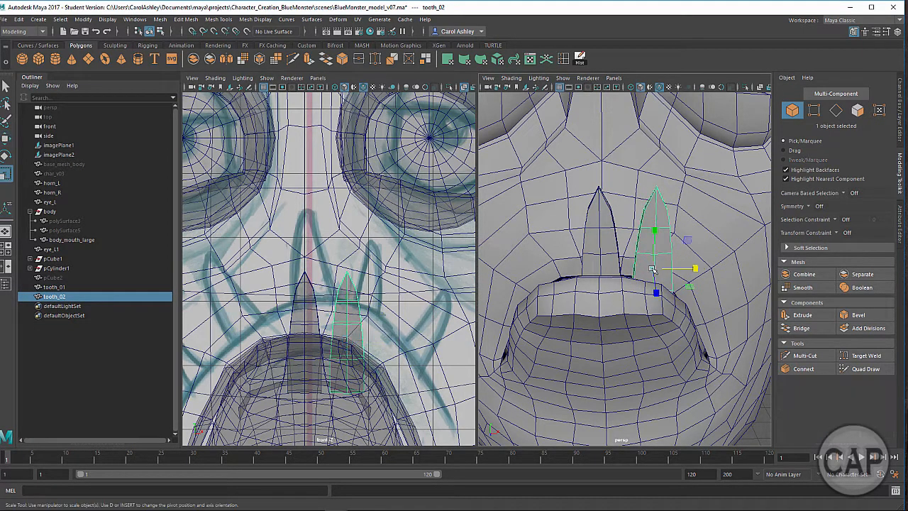
{"action": "left_click_drag", "start_coordinate": [653, 268], "coordinate": [624, 277]}
Step: Tilt tooth_02 outward from the centre tooth and seat it behind the lip at about X -2.71, Y 10.99, Z 3.20
{"action": "key", "text": "e"}
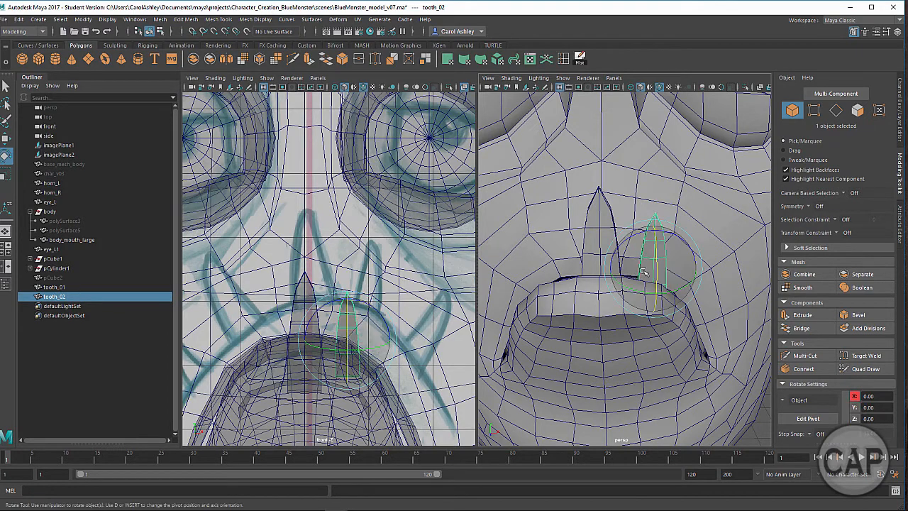
{"action": "left_click_drag", "start_coordinate": [638, 242], "coordinate": [559, 226]}
{"action": "key", "text": "r"}
{"action": "key", "text": "w"}
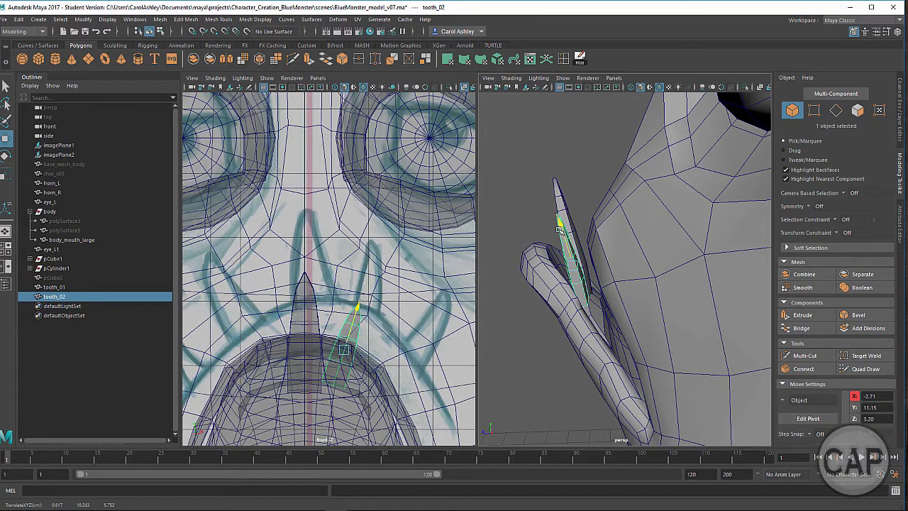
{"action": "left_click_drag", "start_coordinate": [559, 230], "coordinate": [710, 312]}
{"action": "right_click_drag", "start_coordinate": [625, 273], "coordinate": [667, 268], "text": "alt"}
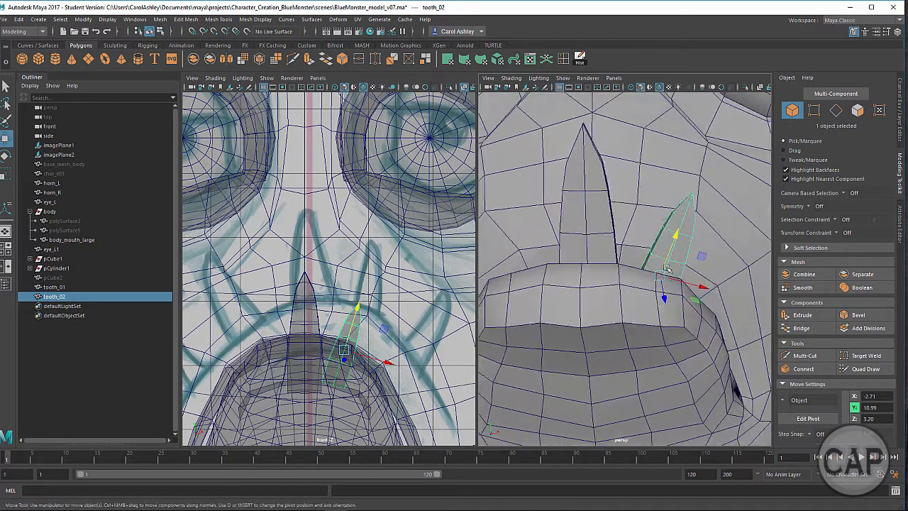
{"action": "left_click_drag", "start_coordinate": [667, 268], "coordinate": [646, 266], "text": "alt"}
Step: Adjust the scale of tooth_02 to about X 0.43, Y 1.29, Z 0.14
{"action": "key", "text": "r"}
{"action": "left_click_drag", "start_coordinate": [670, 236], "coordinate": [488, 244]}
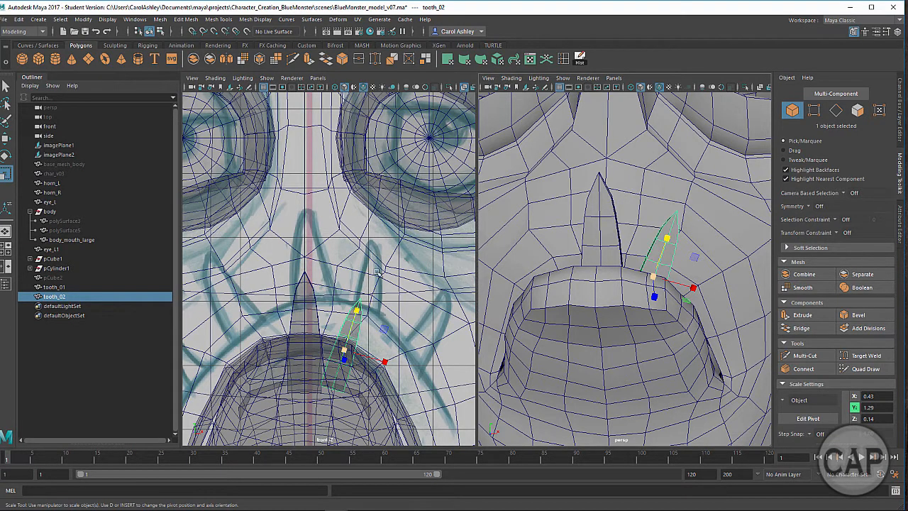
{"action": "mouse_move", "coordinate": [593, 287]}
{"action": "left_mouse_down", "text": "alt"}
{"action": "mouse_move", "coordinate": [578, 284]}
{"action": "mouse_move", "coordinate": [603, 287]}
{"action": "left_mouse_up", "text": "alt"}
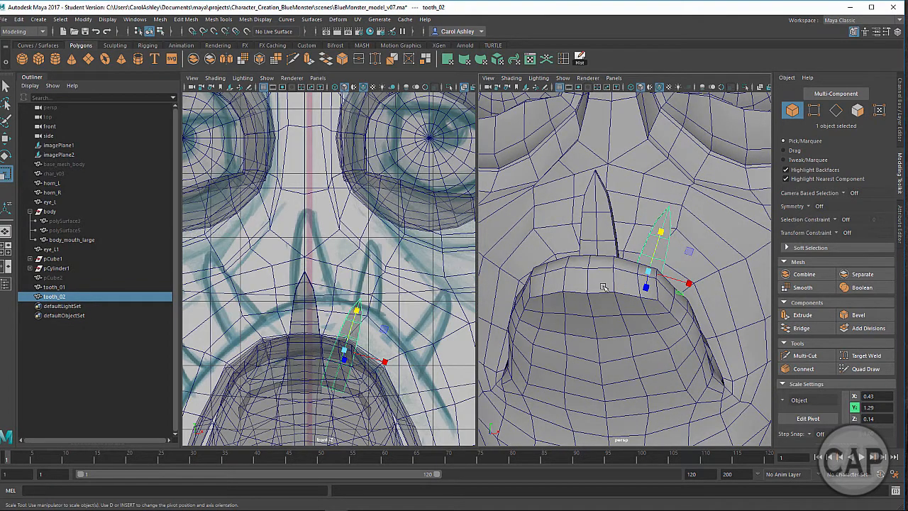
Step: Duplicate tooth_02 and move the copy across to the opposite side of the centre tooth, at about X -3.82, Y 10.99, Z 3.20
{"action": "key", "text": "ctrl+d"}
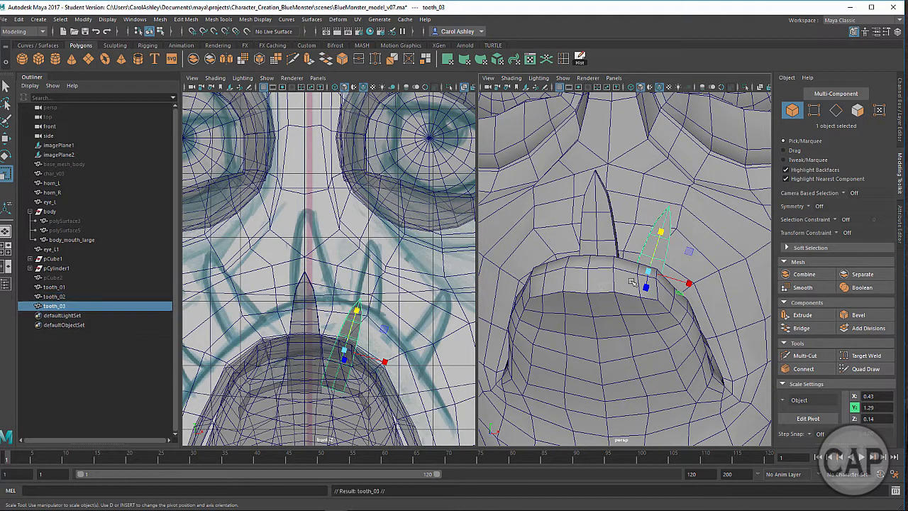
{"action": "key", "text": "w"}
{"action": "left_click_drag", "start_coordinate": [667, 277], "coordinate": [566, 261]}
{"action": "left_click_drag", "start_coordinate": [566, 261], "coordinate": [588, 272], "text": "alt"}
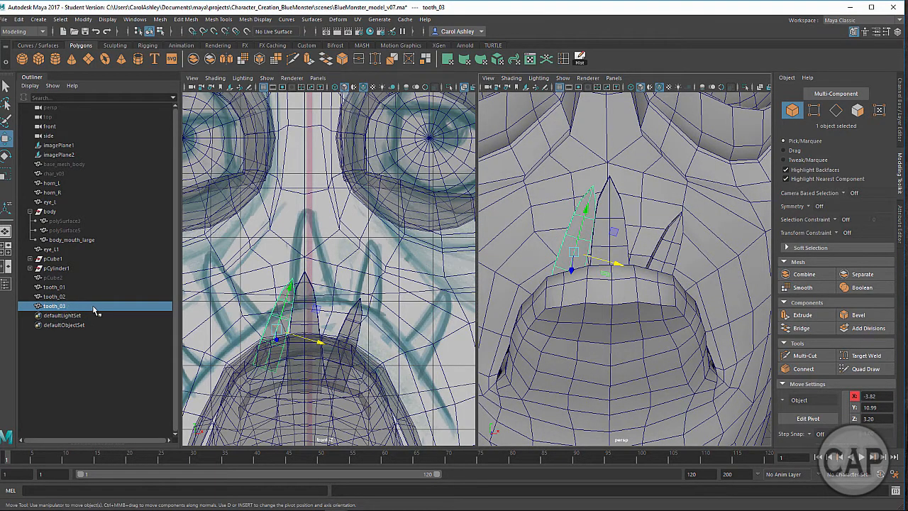
{"action": "left_click_drag", "start_coordinate": [583, 311], "coordinate": [598, 287], "text": "alt"}
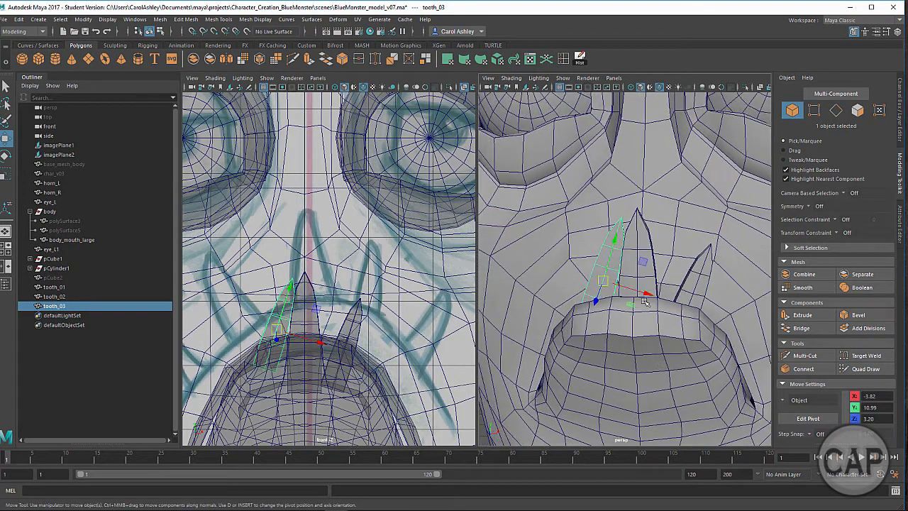
Step: Rotate tooth_03 to lean away from the centre tooth and lower it behind the lip to about X 1.66, Y 11.18, Z 3.20
{"action": "key", "text": "e"}
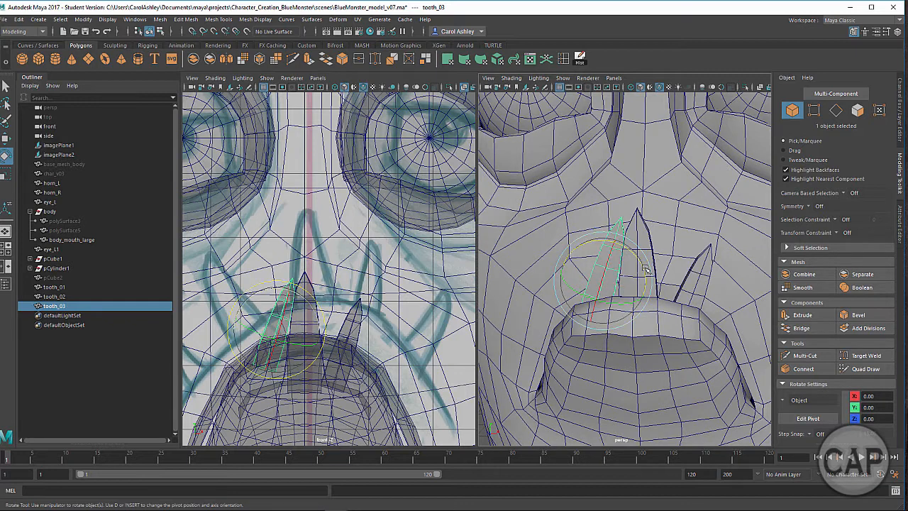
{"action": "left_click_drag", "start_coordinate": [645, 269], "coordinate": [626, 279]}
{"action": "key", "text": "w"}
{"action": "left_click_drag", "start_coordinate": [626, 278], "coordinate": [542, 288], "text": "alt"}
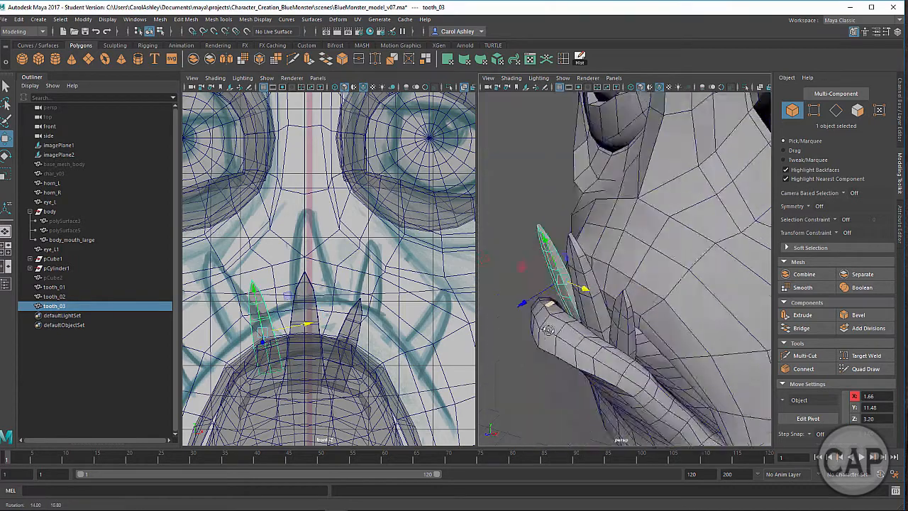
{"action": "right_click_drag", "start_coordinate": [543, 287], "coordinate": [572, 313], "text": "alt"}
{"action": "left_click_drag", "start_coordinate": [571, 312], "coordinate": [675, 376], "text": "alt"}
{"action": "left_click_drag", "start_coordinate": [591, 416], "coordinate": [525, 322], "text": "alt"}
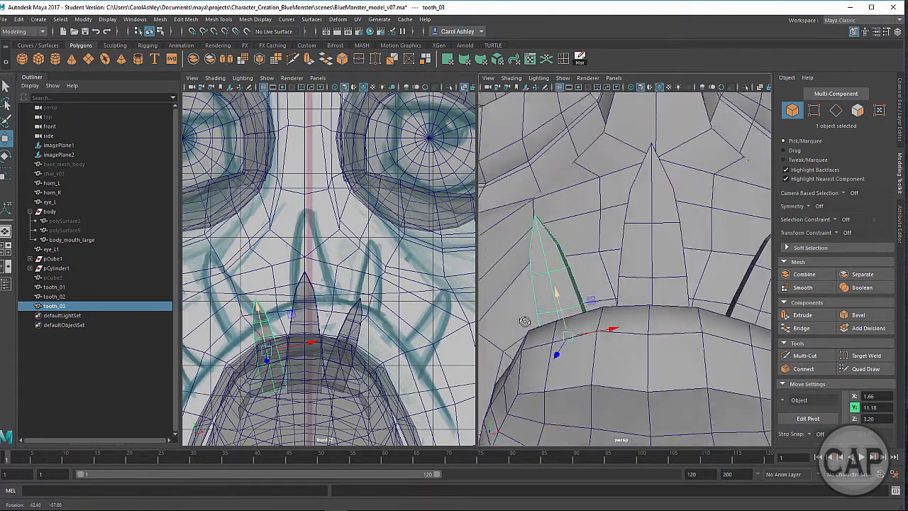
Step: Scale tooth_03 to about X 0.45, Y 1.46, Z 0.14 and tilt it farther outward
{"action": "scroll", "coordinate": [533, 324], "scroll_direction": "down", "scroll_amount": 4}
{"action": "middle_click_drag", "start_coordinate": [660, 329], "coordinate": [650, 333], "text": "alt"}
{"action": "scroll", "coordinate": [651, 334], "scroll_direction": "down", "scroll_amount": 2}
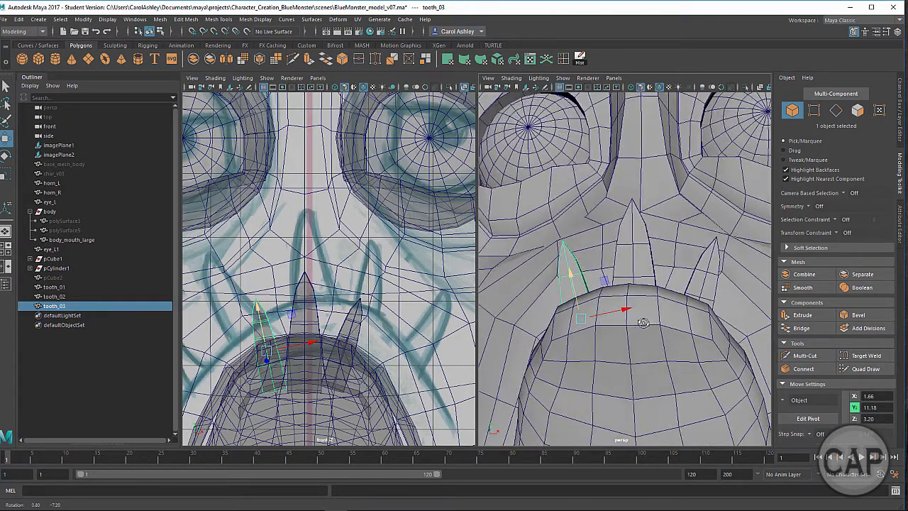
{"action": "key", "text": "r"}
{"action": "left_click_drag", "start_coordinate": [583, 317], "coordinate": [585, 317]}
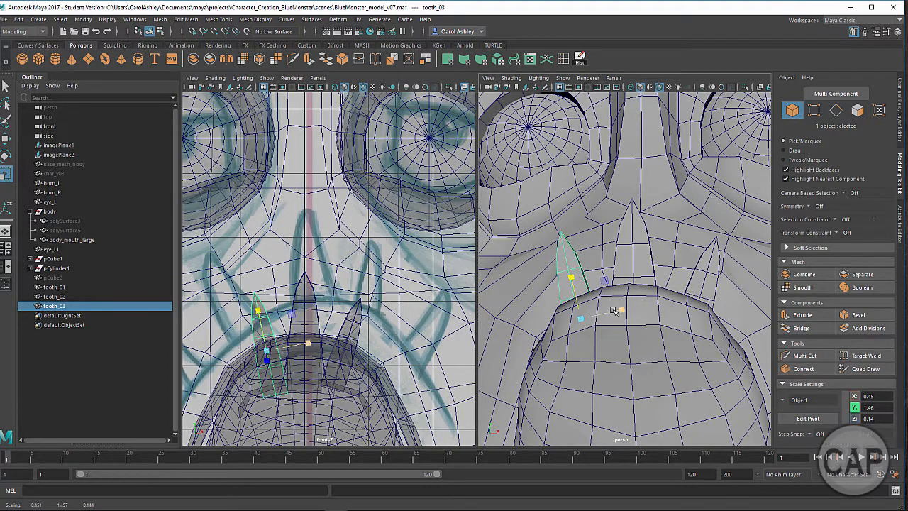
{"action": "key", "text": "e"}
{"action": "left_click_drag", "start_coordinate": [613, 311], "coordinate": [590, 305]}
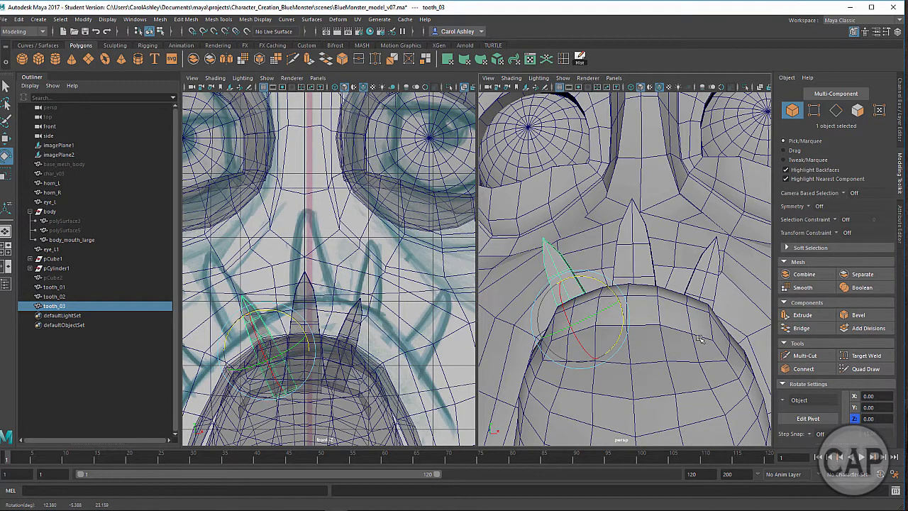
Step: Duplicate tooth_02 and place the copy farther out along the lip, tilted outward, at about X -6.51, Y 9.25, Z 1.53
{"action": "right_click_drag", "start_coordinate": [687, 351], "coordinate": [629, 334], "text": "alt"}
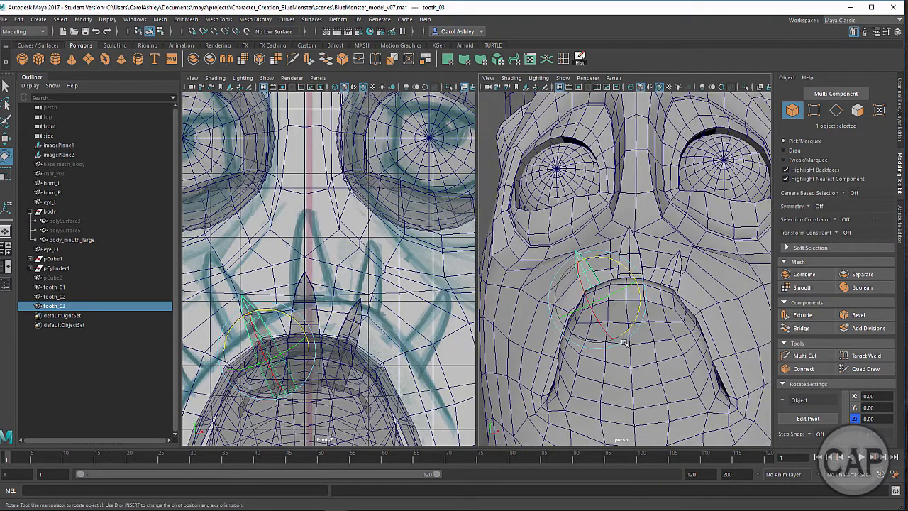
{"action": "left_click_drag", "start_coordinate": [628, 335], "coordinate": [625, 346], "text": "alt"}
{"action": "right_click_drag", "start_coordinate": [394, 342], "coordinate": [364, 340], "text": "alt"}
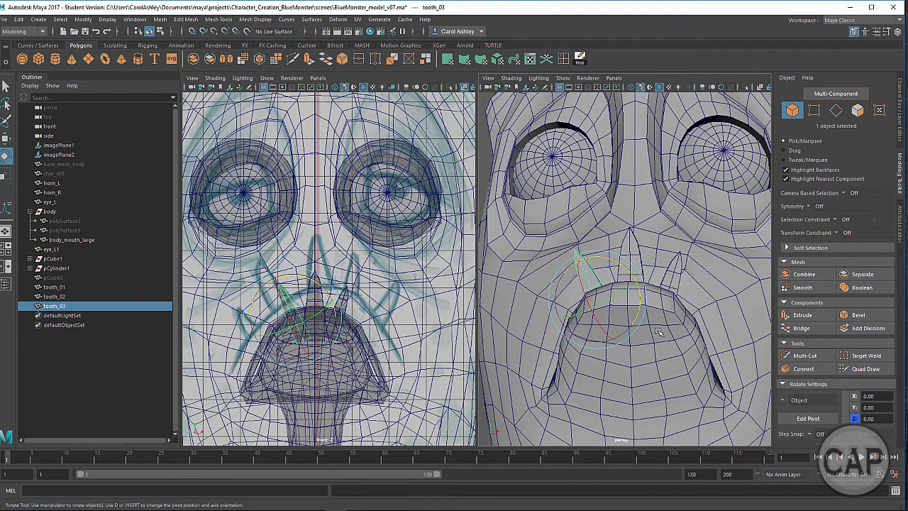
{"action": "left_click_drag", "start_coordinate": [573, 334], "coordinate": [677, 341], "text": "alt"}
{"action": "left_click", "coordinate": [675, 305]}
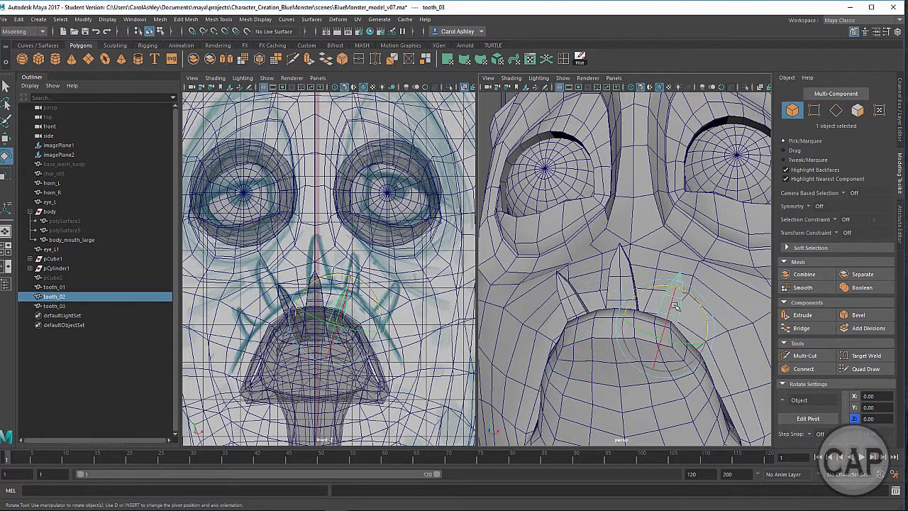
{"action": "key", "text": "ctrl+d"}
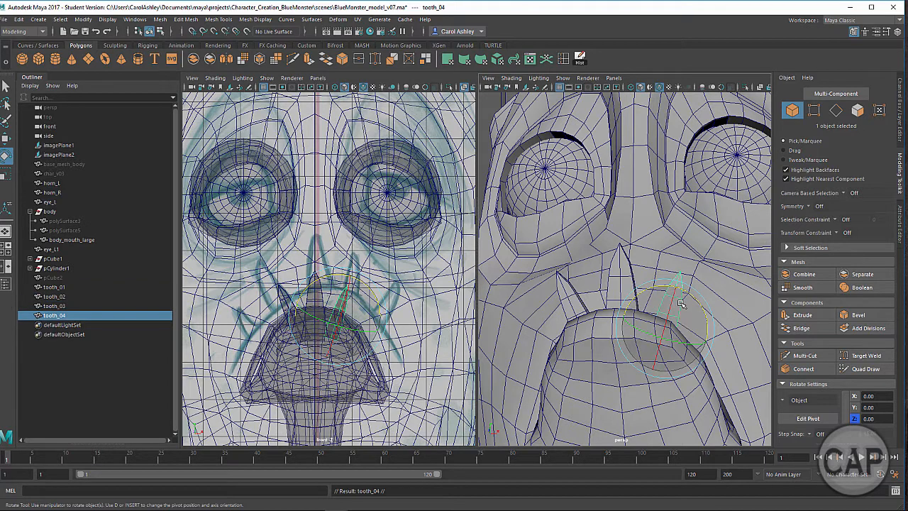
{"action": "left_click_drag", "start_coordinate": [687, 303], "coordinate": [680, 271]}
{"action": "key", "text": "w"}
{"action": "left_click_drag", "start_coordinate": [645, 369], "coordinate": [603, 317], "text": "alt"}
{"action": "key", "text": "e"}
Step: Twist tooth_02 and tooth_04 about their long axes to follow the lip's curve, shifting tooth_04 to about X -6.41, Y 9.25, Z 1.62
{"action": "left_click", "coordinate": [564, 278]}
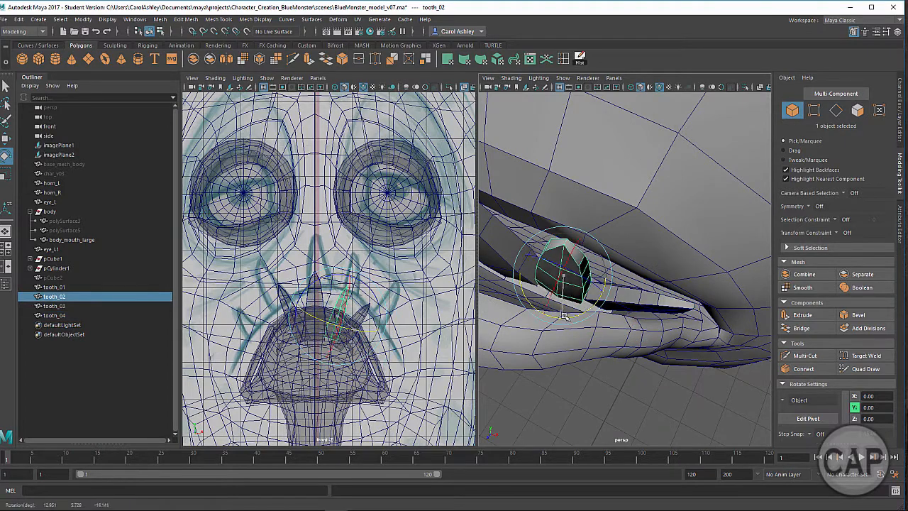
{"action": "left_click_drag", "start_coordinate": [602, 317], "coordinate": [619, 302], "text": "alt"}
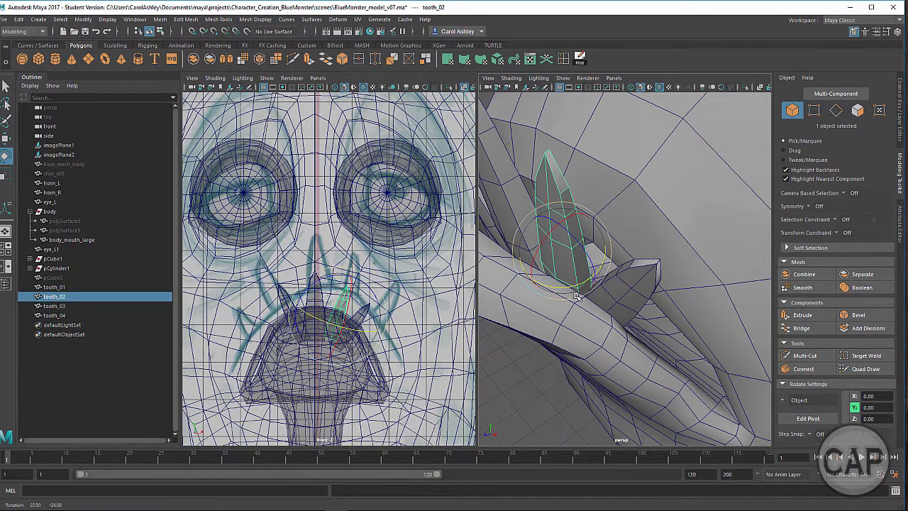
{"action": "left_click", "coordinate": [619, 301]}
{"action": "left_click_drag", "start_coordinate": [579, 334], "coordinate": [609, 330], "text": "alt"}
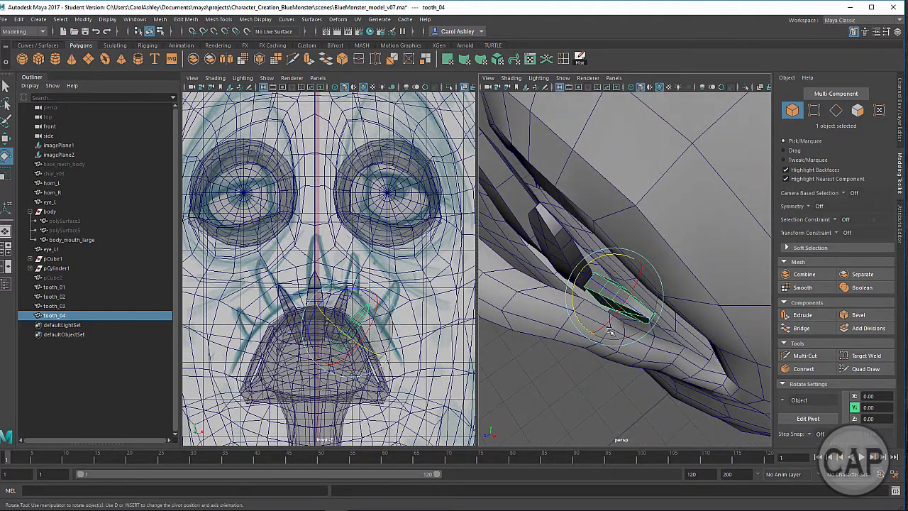
{"action": "key", "text": "w"}
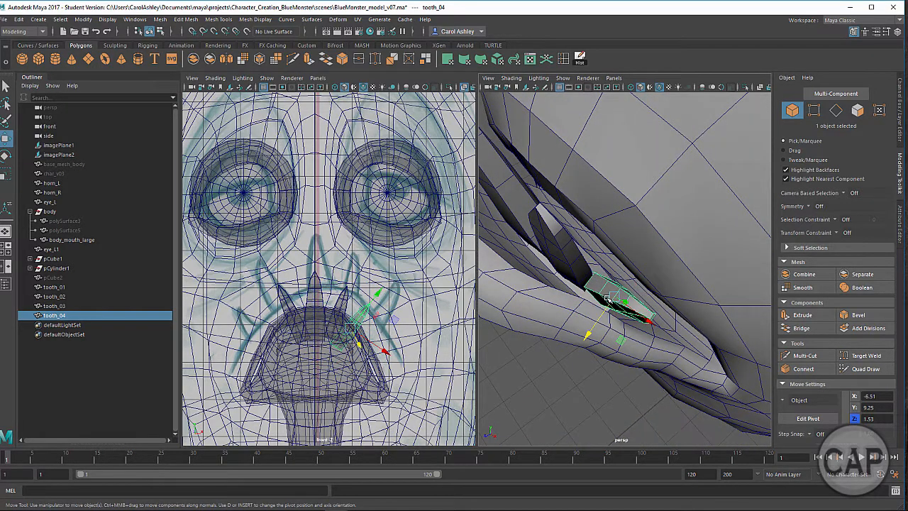
{"action": "left_click_drag", "start_coordinate": [648, 319], "coordinate": [563, 317]}
{"action": "key", "text": "r"}
{"action": "key", "text": "e"}
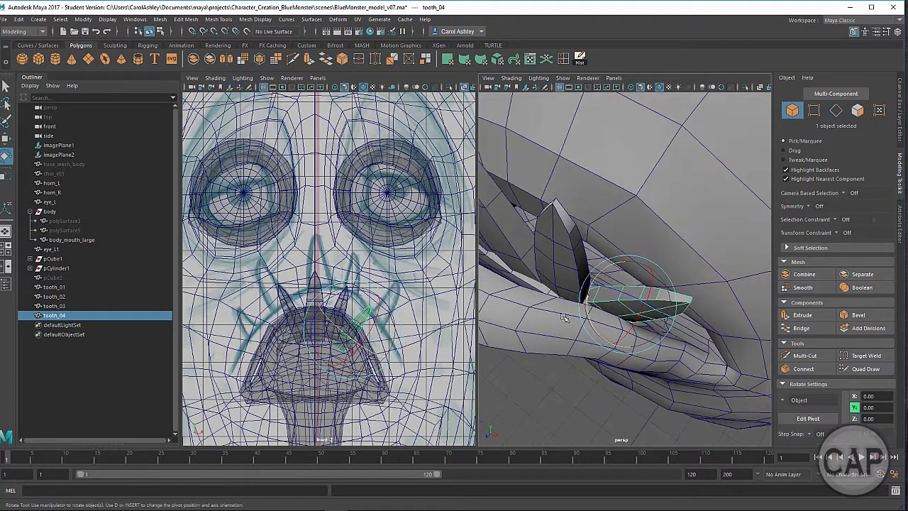
Step: Shift tooth_03 slightly sideways to about X 3.93, Y 10.57, Z 3.20 behind the lip
{"action": "middle_click_drag", "start_coordinate": [564, 317], "coordinate": [628, 315], "text": "alt"}
{"action": "left_click_drag", "start_coordinate": [628, 314], "coordinate": [640, 267], "text": "alt"}
{"action": "middle_click_drag", "start_coordinate": [641, 268], "coordinate": [799, 325], "text": "alt"}
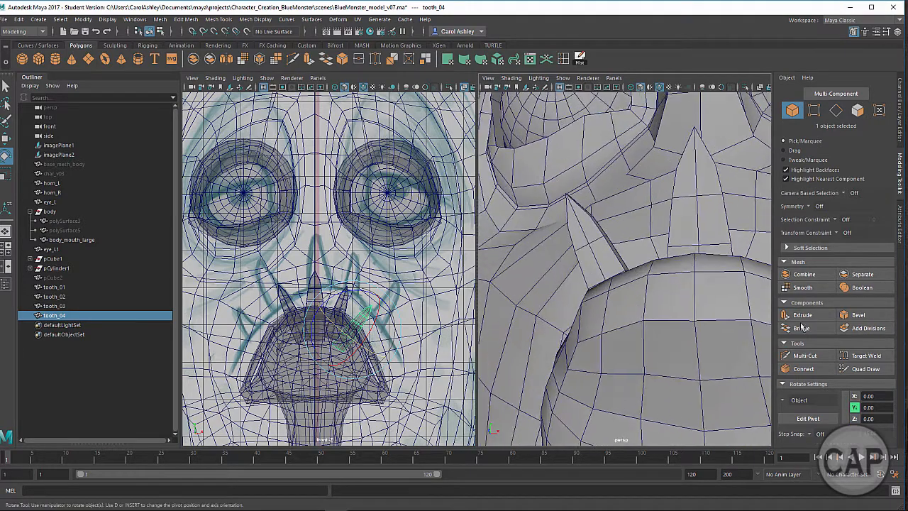
{"action": "left_click_drag", "start_coordinate": [609, 251], "coordinate": [638, 255], "text": "alt"}
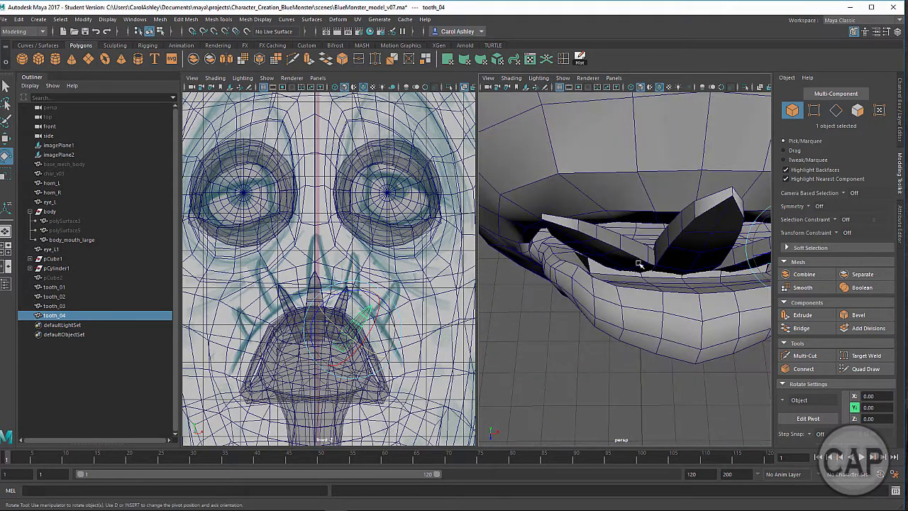
{"action": "left_click", "coordinate": [639, 255]}
{"action": "key", "text": "w"}
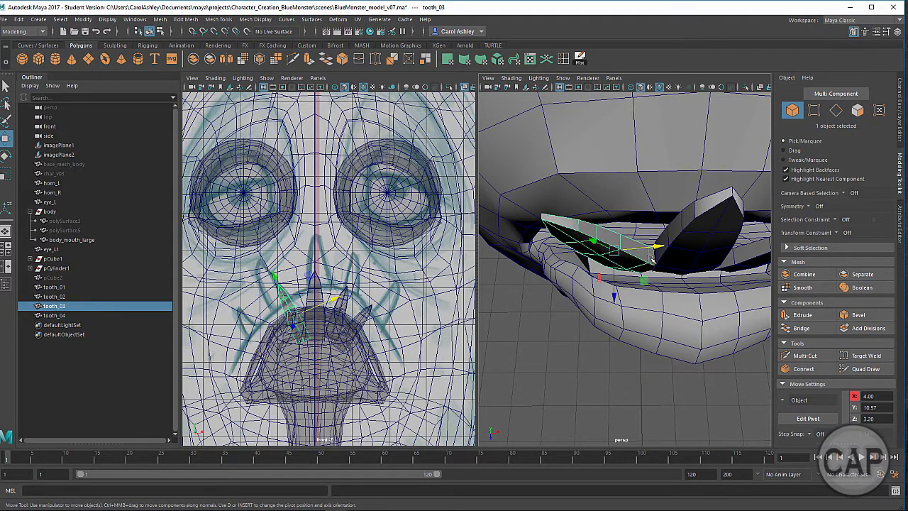
{"action": "left_click_drag", "start_coordinate": [656, 247], "coordinate": [621, 229]}
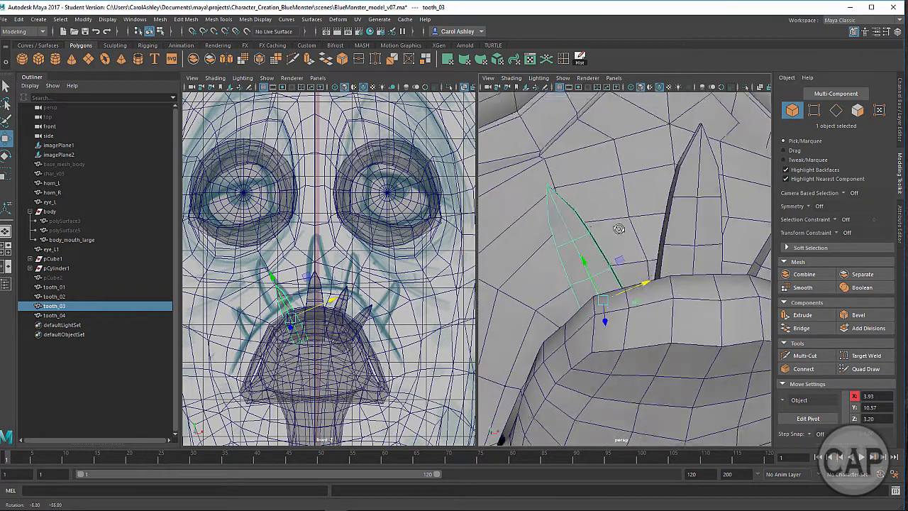
Step: Duplicate tooth_03, place the copy farther out along the lip, and scale it to about X 0.27, Y 0.87, Z 0.08
{"action": "right_click_drag", "start_coordinate": [620, 229], "coordinate": [636, 298], "text": "alt"}
{"action": "left_click_drag", "start_coordinate": [636, 298], "coordinate": [601, 264], "text": "alt"}
{"action": "key", "text": "ctrl+d"}
{"action": "mouse_move", "coordinate": [539, 276]}
{"action": "left_mouse_down", "text": "alt"}
{"action": "mouse_move", "coordinate": [587, 272]}
{"action": "mouse_move", "coordinate": [556, 281]}
{"action": "left_mouse_up", "text": "alt"}
{"action": "key", "text": "r"}
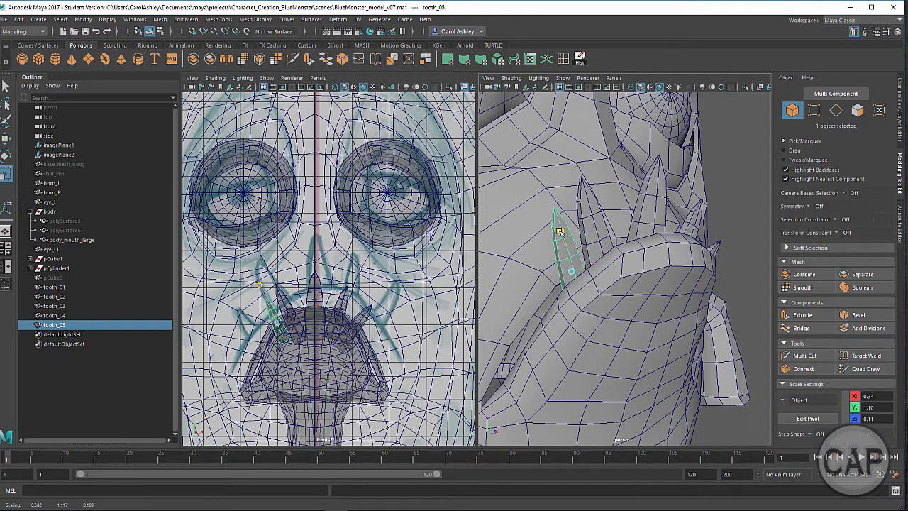
{"action": "left_click_drag", "start_coordinate": [572, 272], "coordinate": [604, 272]}
Step: Lean tooth_05 farther outward and twist it about its long axis to line up with the lip
{"action": "key", "text": "e"}
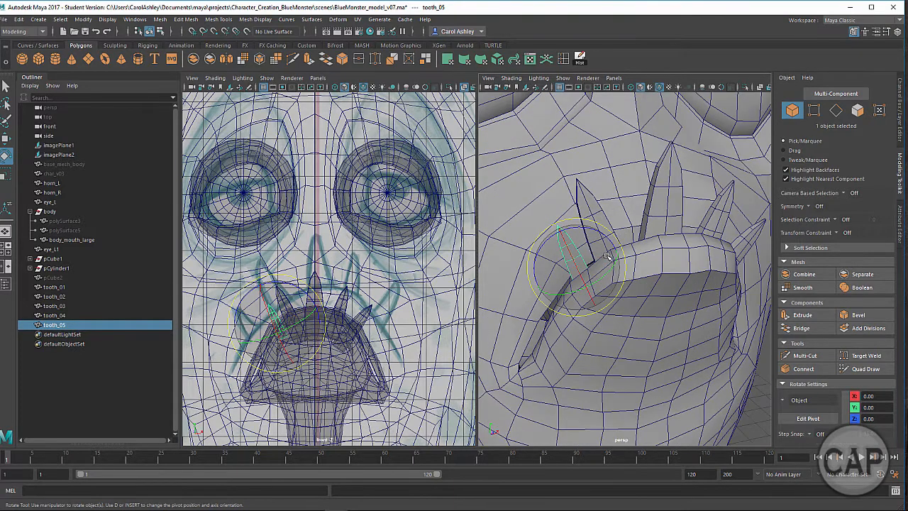
{"action": "left_click", "coordinate": [535, 275]}
{"action": "left_click_drag", "start_coordinate": [536, 276], "coordinate": [593, 320]}
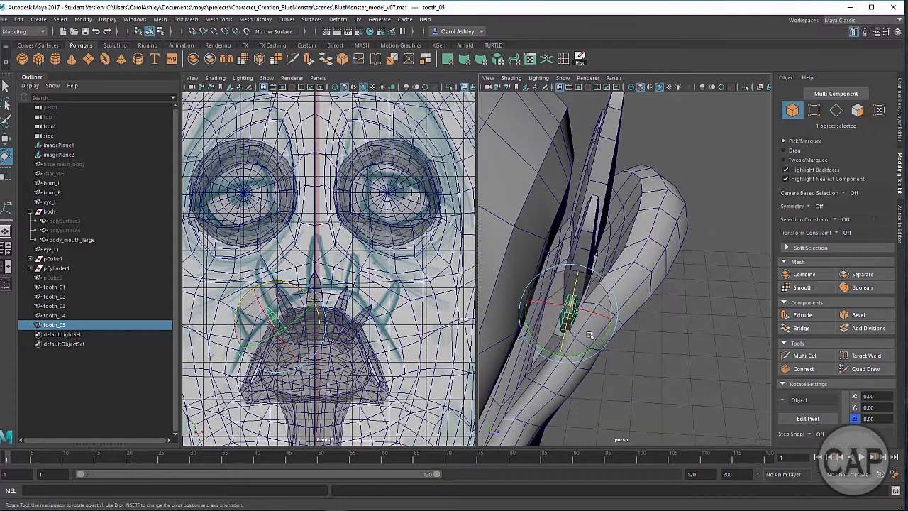
{"action": "left_click_drag", "start_coordinate": [577, 354], "coordinate": [582, 333]}
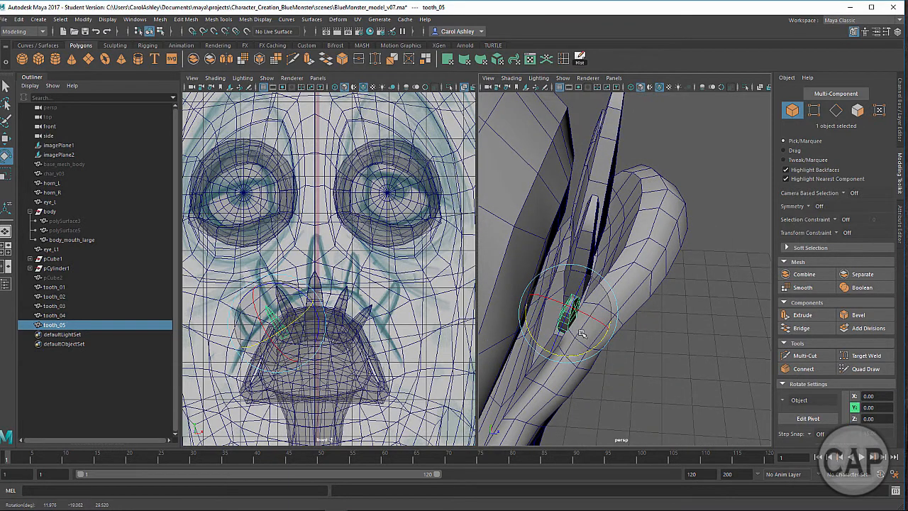
Step: Seat tooth_05 behind the lip at about X 5.60, Y 9.78, Z 2.02
{"action": "key", "text": "r"}
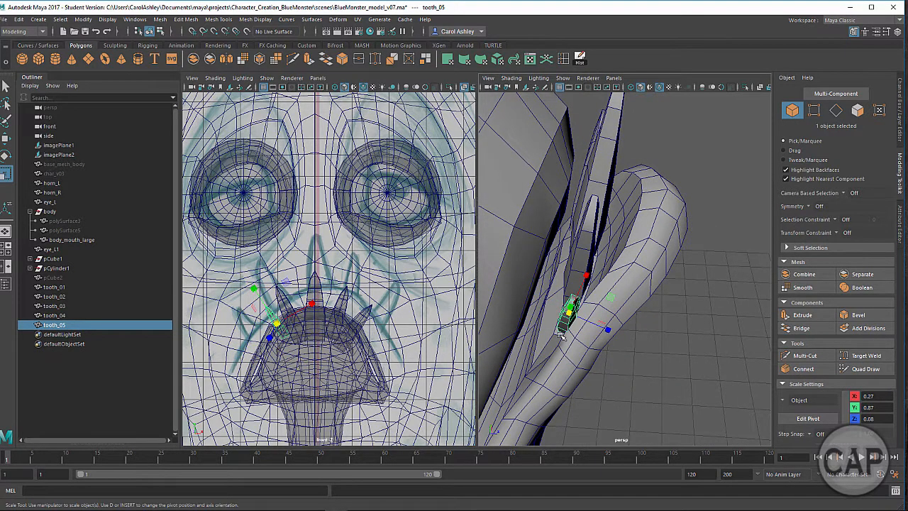
{"action": "key", "text": "w"}
{"action": "mouse_move", "coordinate": [577, 298]}
{"action": "left_mouse_down"}
{"action": "mouse_move", "coordinate": [572, 310]}
{"action": "mouse_move", "coordinate": [532, 312]}
{"action": "mouse_move", "coordinate": [580, 311]}
{"action": "left_mouse_up"}
{"action": "left_click_drag", "start_coordinate": [612, 338], "coordinate": [603, 335]}
{"action": "left_click_drag", "start_coordinate": [610, 334], "coordinate": [531, 253], "text": "alt"}
{"action": "left_click_drag", "start_coordinate": [549, 286], "coordinate": [545, 277], "text": "alt"}
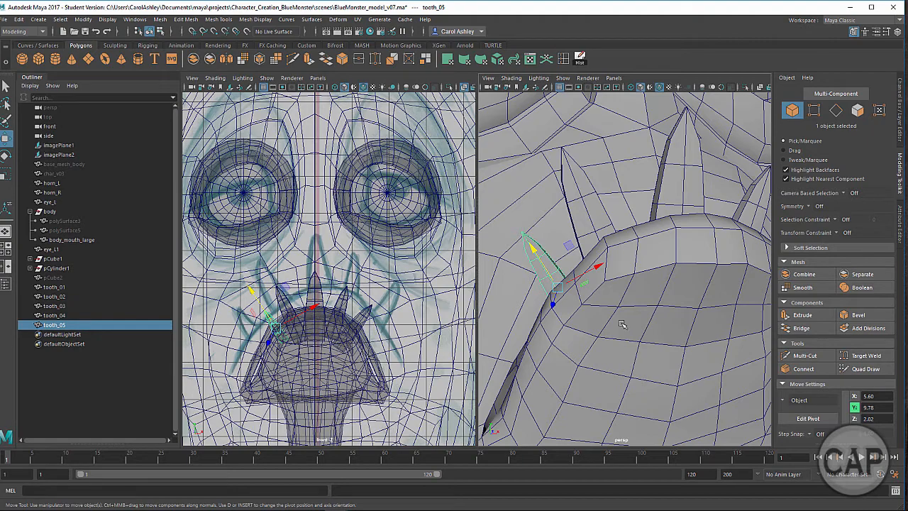
Step: Tilt the centre tooth, tooth_01, forward to about 20° around X and move it to about X 0.00, Y 11.74, Z 2.00
{"action": "right_click_drag", "start_coordinate": [622, 322], "coordinate": [602, 321], "text": "alt"}
{"action": "left_click_drag", "start_coordinate": [601, 321], "coordinate": [540, 271], "text": "alt"}
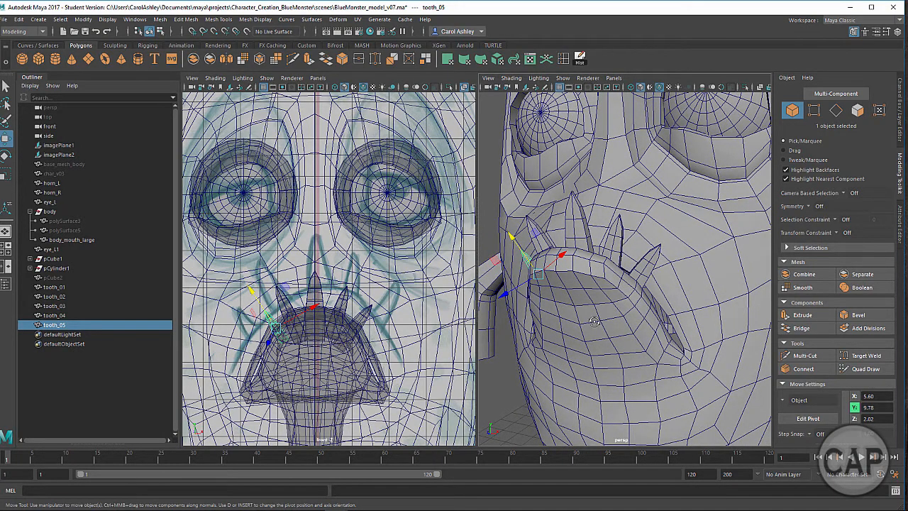
{"action": "left_click_drag", "start_coordinate": [595, 321], "coordinate": [558, 341], "text": "alt"}
{"action": "right_click_drag", "start_coordinate": [558, 341], "coordinate": [735, 342], "text": "alt"}
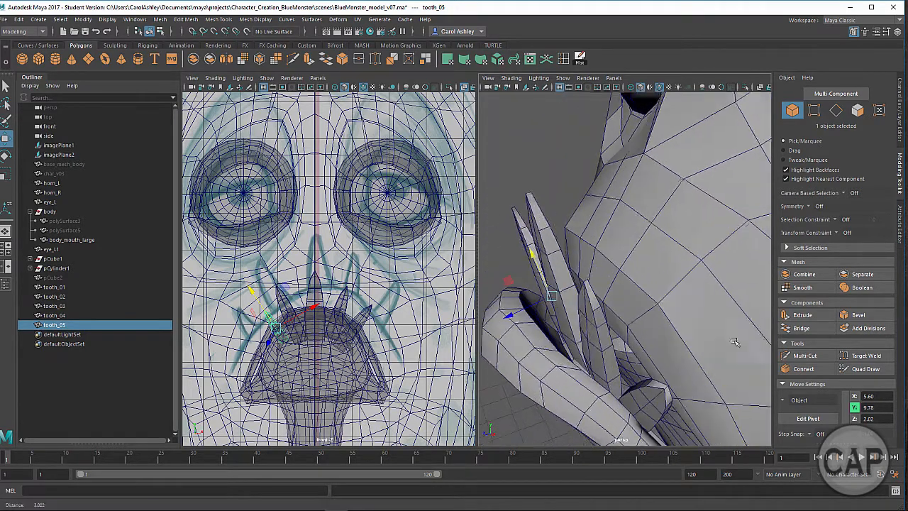
{"action": "left_click_drag", "start_coordinate": [735, 342], "coordinate": [600, 296], "text": "alt"}
{"action": "left_click", "coordinate": [620, 313]}
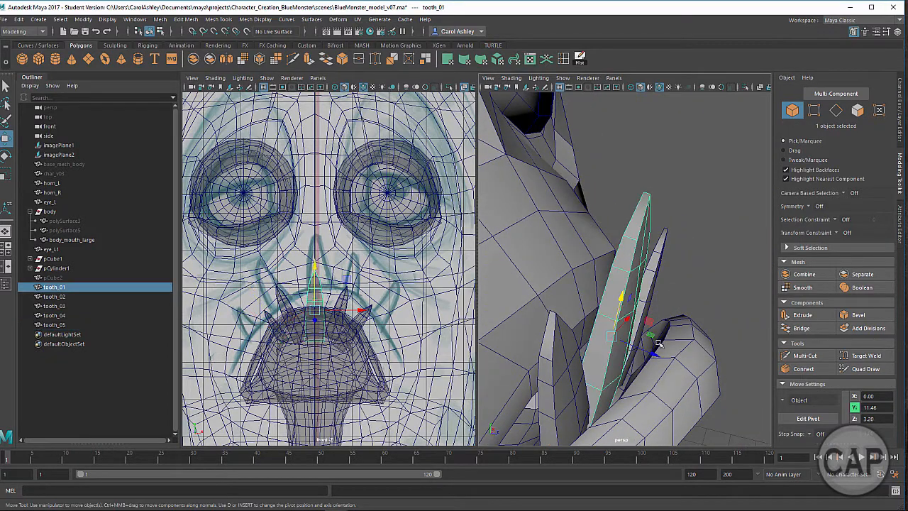
{"action": "key", "text": "e"}
{"action": "left_click_drag", "start_coordinate": [637, 319], "coordinate": [647, 328]}
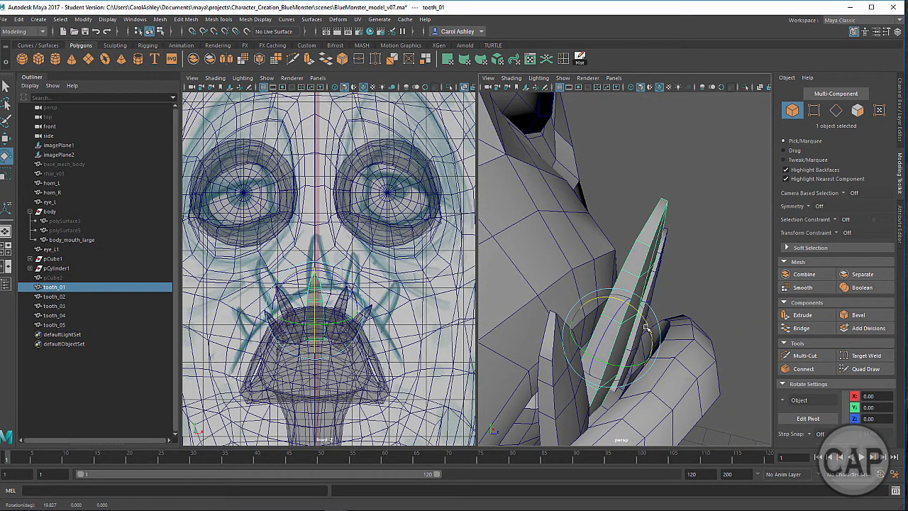
{"action": "key", "text": "w"}
{"action": "left_click_drag", "start_coordinate": [643, 364], "coordinate": [608, 357]}
{"action": "scroll", "coordinate": [609, 357], "scroll_direction": "up", "scroll_amount": 3}
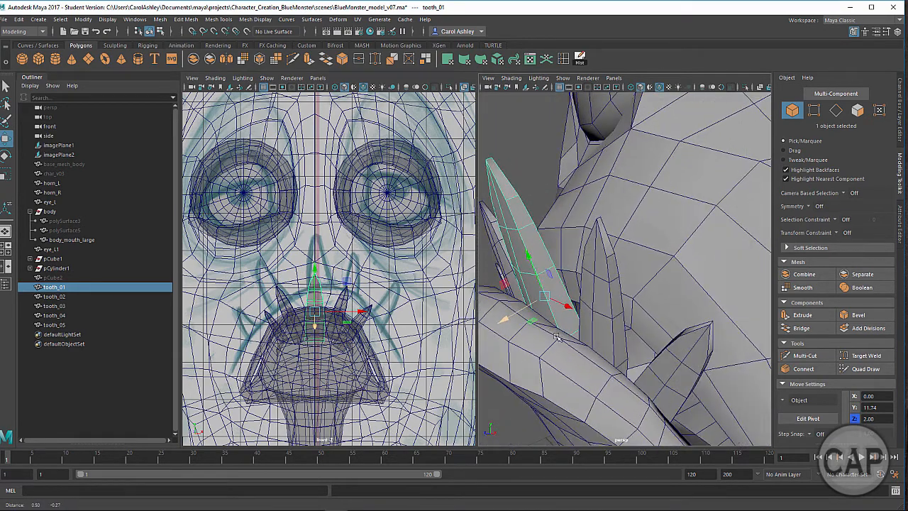
Step: Reshape tooth_02 by moving its side and base vertices and shifting its tip to about X -3.12, Y 11.85, Z 2.86
{"action": "scroll", "coordinate": [348, 283], "scroll_direction": "up", "scroll_amount": 4}
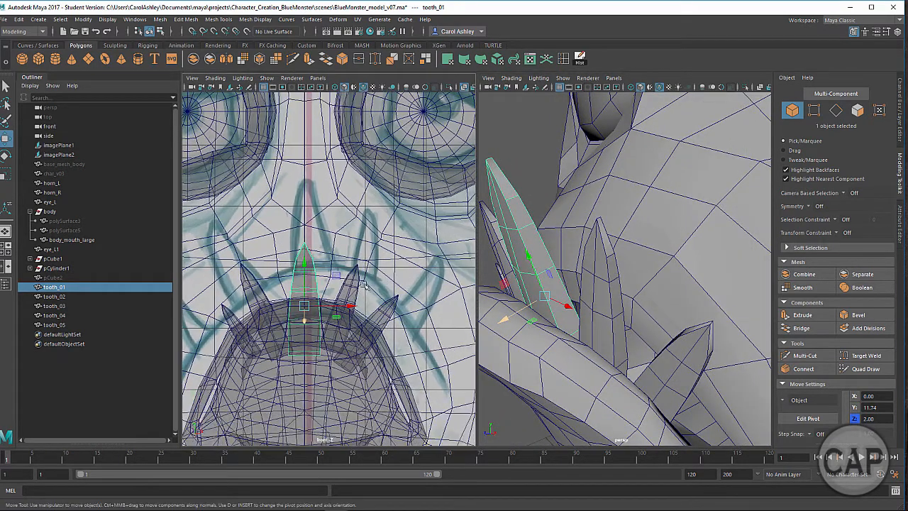
{"action": "left_click_drag", "start_coordinate": [574, 316], "coordinate": [626, 286], "text": "alt"}
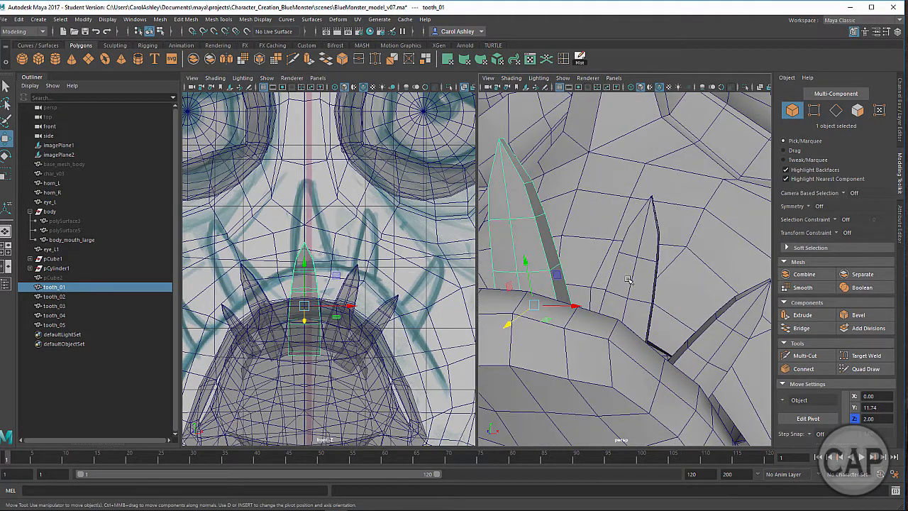
{"action": "left_click", "coordinate": [629, 280]}
{"action": "right_click_drag", "start_coordinate": [631, 228], "coordinate": [631, 274]}
{"action": "right_click_drag", "start_coordinate": [601, 244], "coordinate": [586, 229]}
{"action": "left_click_drag", "start_coordinate": [607, 270], "coordinate": [626, 276], "text": "alt"}
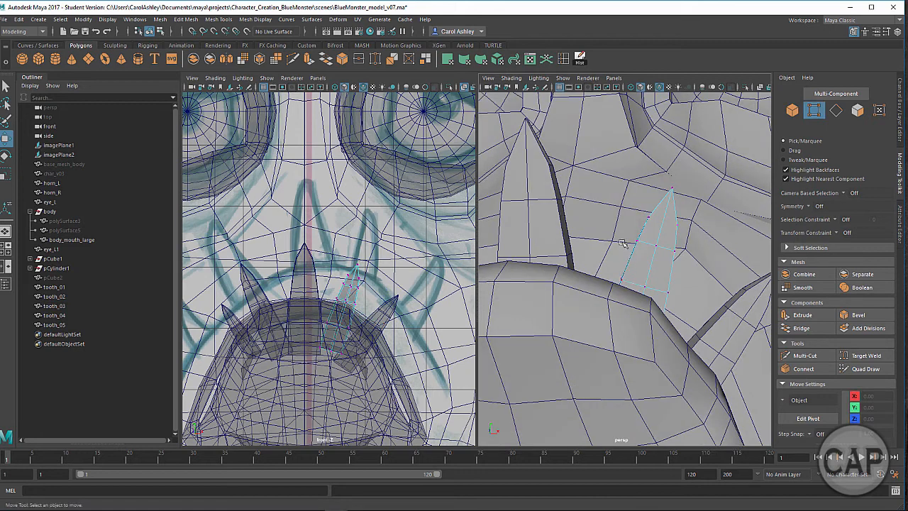
{"action": "left_click_drag", "start_coordinate": [643, 239], "coordinate": [656, 246]}
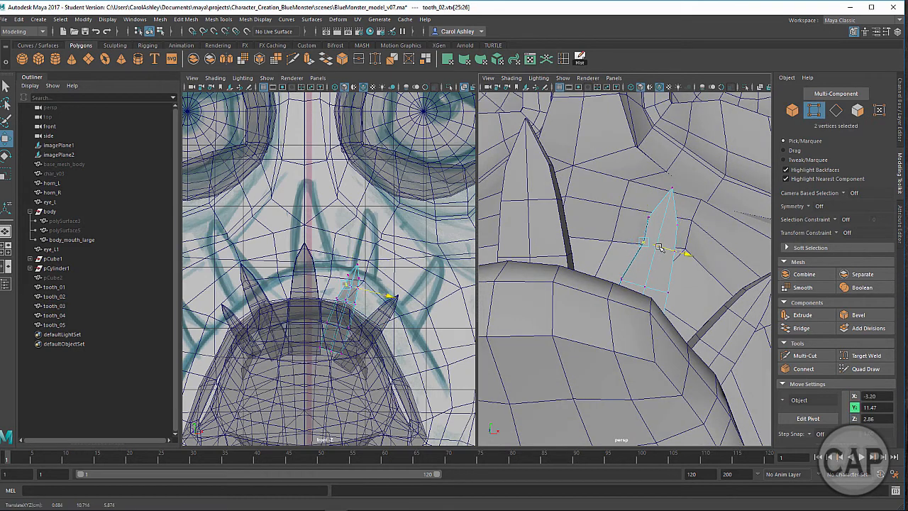
{"action": "left_click", "coordinate": [674, 301]}
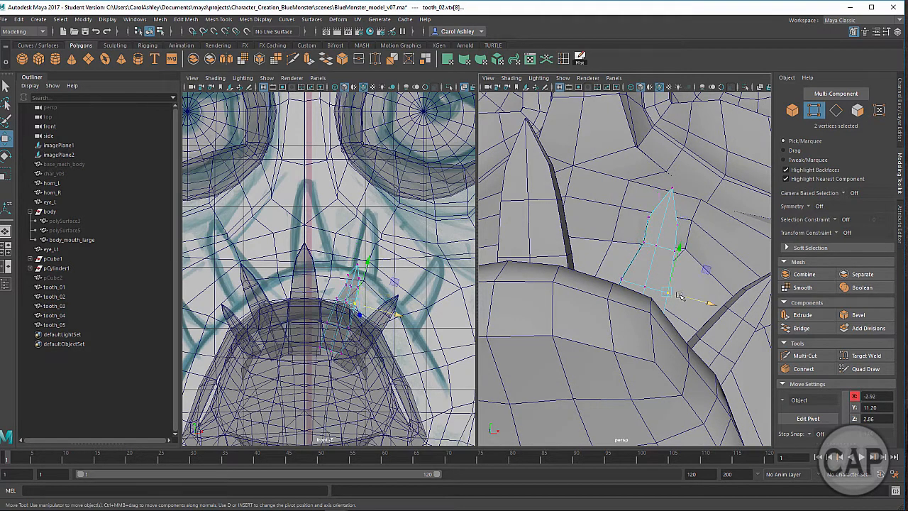
{"action": "left_click", "coordinate": [668, 191]}
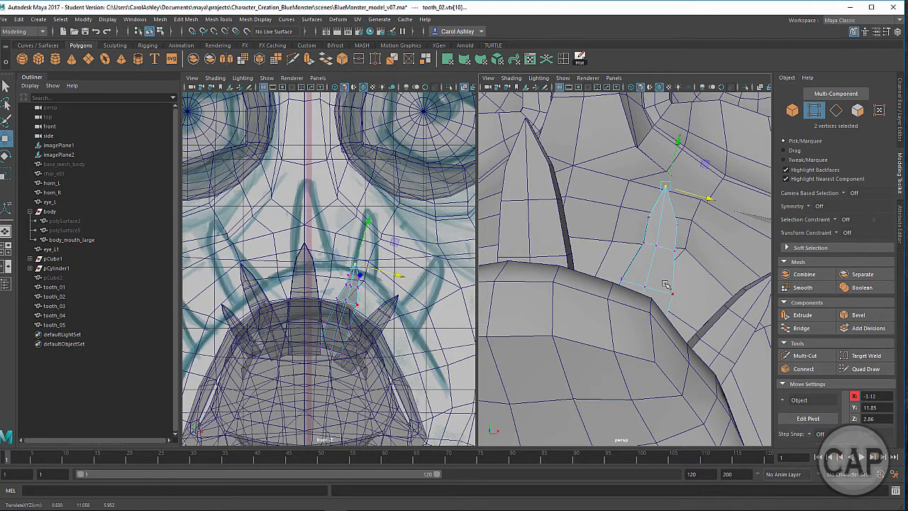
Step: Move tooth_04's tip inward and shift its upper inner side vertices to about X -6.46, Y 9.82, Z 1.60
{"action": "middle_click_drag", "start_coordinate": [666, 284], "coordinate": [603, 231], "text": "alt"}
{"action": "left_click_drag", "start_coordinate": [602, 231], "coordinate": [598, 251], "text": "alt"}
{"action": "middle_click_drag", "start_coordinate": [657, 280], "coordinate": [609, 254], "text": "alt"}
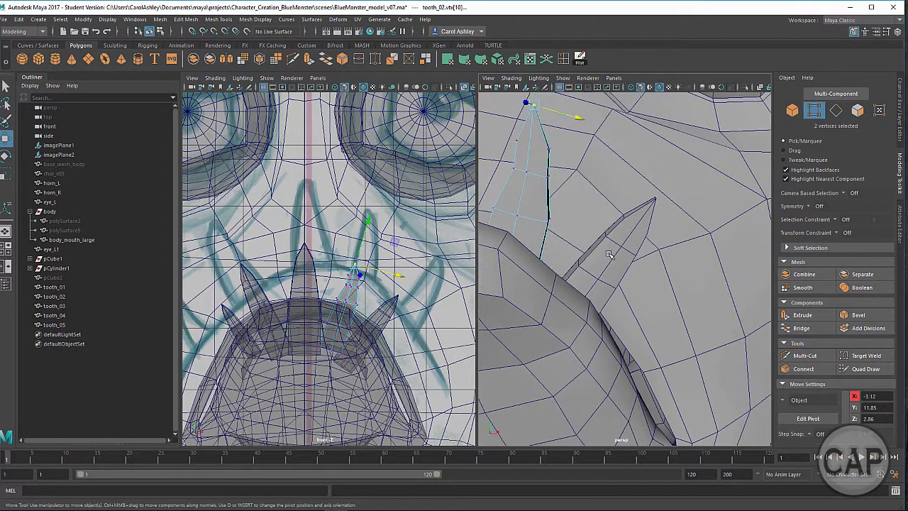
{"action": "left_click", "coordinate": [609, 254]}
{"action": "left_click_drag", "start_coordinate": [596, 274], "coordinate": [616, 233], "text": "alt"}
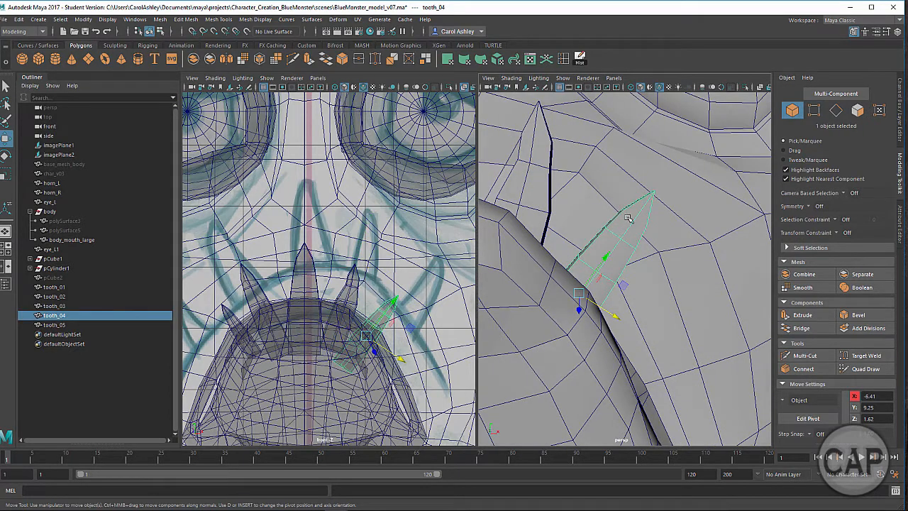
{"action": "right_click", "coordinate": [629, 218]}
{"action": "left_click", "coordinate": [591, 219]}
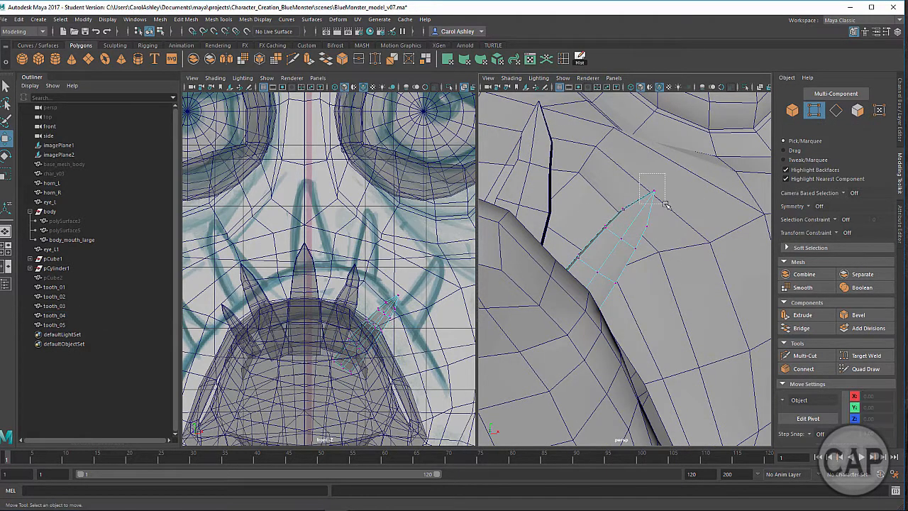
{"action": "left_click_drag", "start_coordinate": [666, 204], "coordinate": [623, 223]}
{"action": "left_click", "coordinate": [620, 220], "text": "shift"}
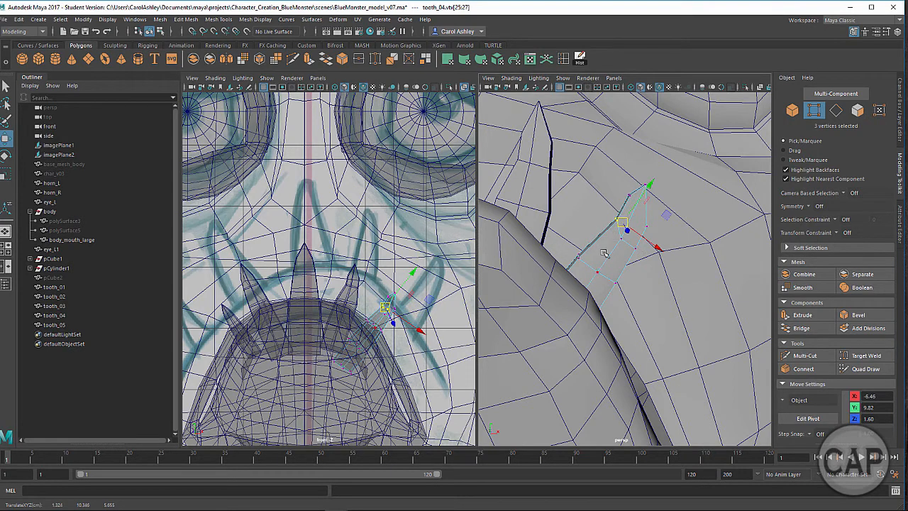
Step: Shift tooth_04's outer base vertices to about X -6.26, Y 9.47 and its outer middle vertices to about X -6.28, Y 9.78
{"action": "left_click", "coordinate": [620, 289]}
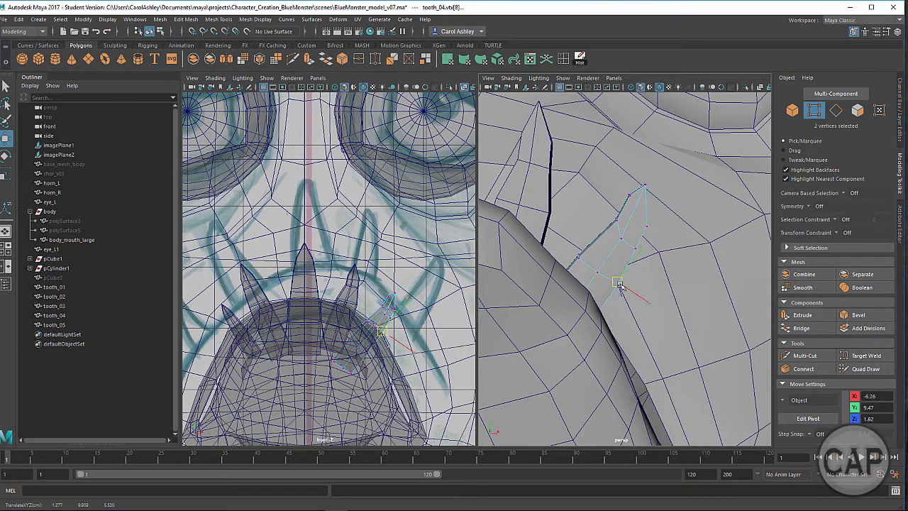
{"action": "left_click_drag", "start_coordinate": [620, 291], "coordinate": [620, 286]}
{"action": "mouse_move", "coordinate": [628, 240]}
{"action": "left_mouse_down"}
{"action": "mouse_move", "coordinate": [641, 256]}
{"action": "mouse_move", "coordinate": [643, 246]}
{"action": "left_mouse_up"}
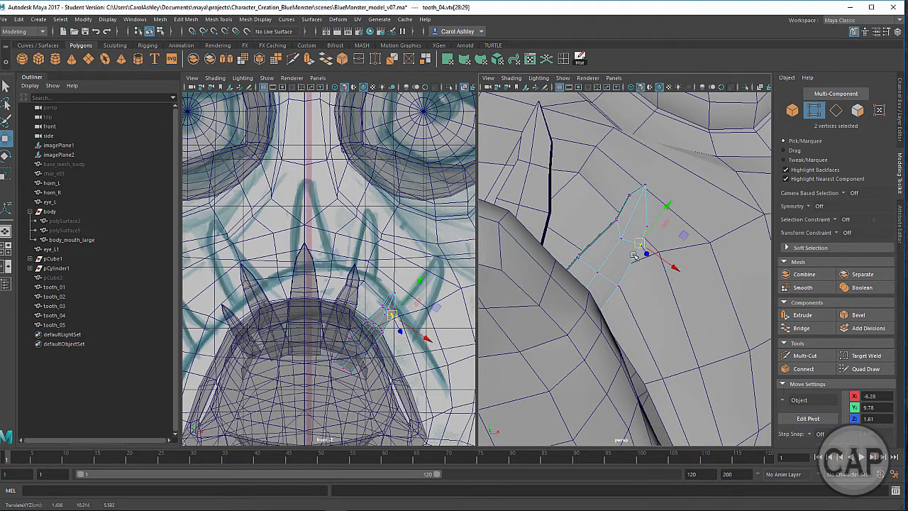
Step: Make tooth_01 asymmetric by moving its tip and upper side vertices and shifting its central vertices to about X -0.02, Y 12.36, Z 2.00
{"action": "left_click_drag", "start_coordinate": [535, 282], "coordinate": [629, 306], "text": "alt"}
{"action": "left_click", "coordinate": [584, 215]}
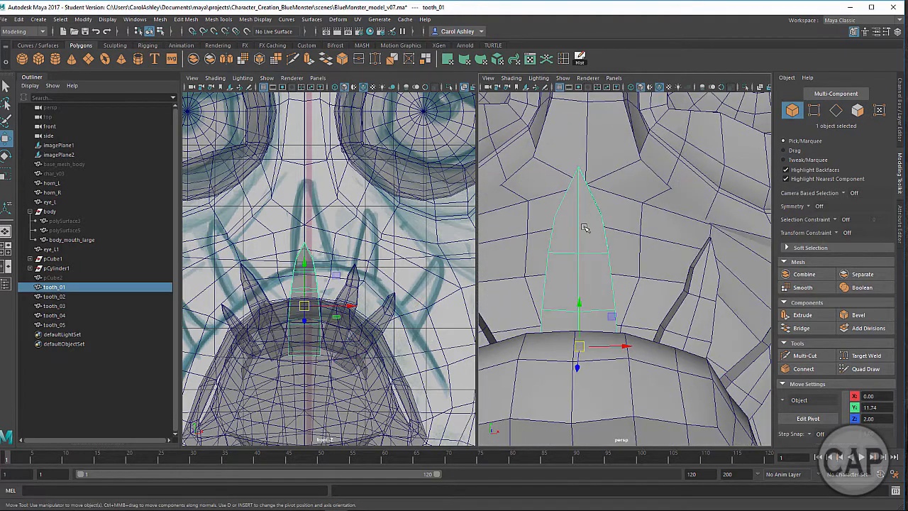
{"action": "right_click_drag", "start_coordinate": [583, 220], "coordinate": [591, 208]}
{"action": "left_click_drag", "start_coordinate": [596, 226], "coordinate": [597, 219]}
{"action": "left_click_drag", "start_coordinate": [541, 194], "coordinate": [565, 190]}
{"action": "left_click_drag", "start_coordinate": [593, 149], "coordinate": [587, 167]}
{"action": "left_click_drag", "start_coordinate": [539, 239], "coordinate": [588, 265]}
{"action": "left_click_drag", "start_coordinate": [581, 256], "coordinate": [577, 256]}
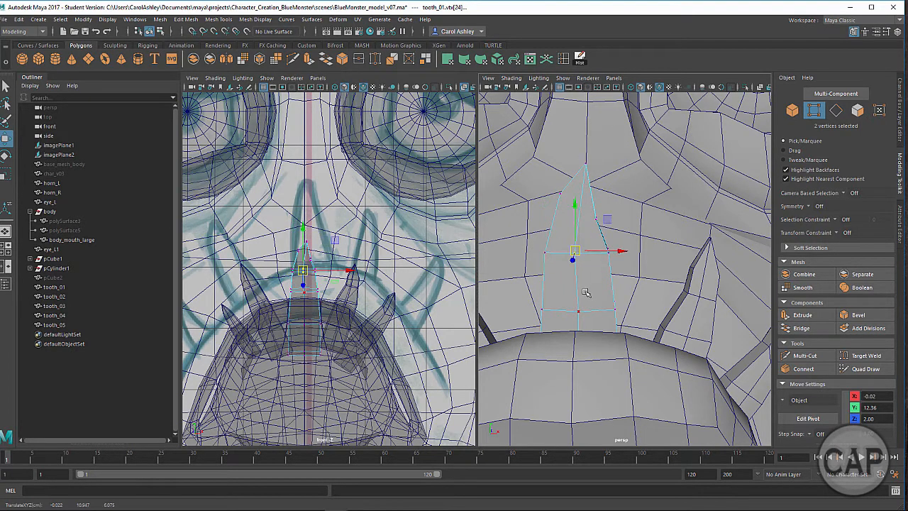
Step: Adjust tooth_01's side vertices near the base and middle to vary its outline
{"action": "middle_click_drag", "start_coordinate": [588, 303], "coordinate": [596, 242], "text": "alt"}
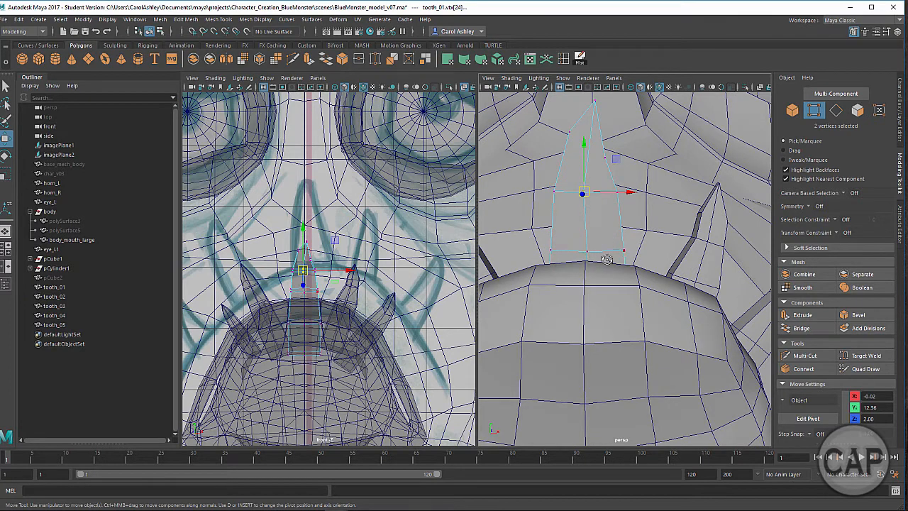
{"action": "mouse_move", "coordinate": [607, 259]}
{"action": "left_mouse_down", "text": "alt"}
{"action": "mouse_move", "coordinate": [599, 235]}
{"action": "mouse_move", "coordinate": [622, 263]}
{"action": "left_mouse_up", "text": "alt"}
{"action": "left_click_drag", "start_coordinate": [615, 255], "coordinate": [614, 240]}
{"action": "left_click_drag", "start_coordinate": [625, 181], "coordinate": [601, 196]}
Step: Move tooth_03's tip to about X 4.00, Y 11.52, Z 3.21 and reposition the vertices on both sides just below it
{"action": "left_click_drag", "start_coordinate": [609, 283], "coordinate": [629, 301], "text": "alt"}
{"action": "left_click", "coordinate": [582, 277]}
{"action": "middle_click_drag", "start_coordinate": [594, 299], "coordinate": [630, 286], "text": "alt"}
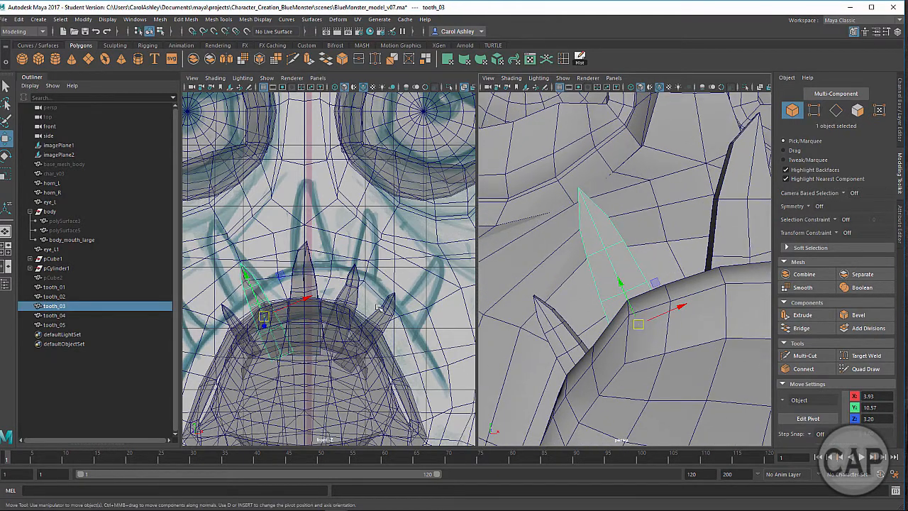
{"action": "middle_click_drag", "start_coordinate": [364, 318], "coordinate": [393, 312], "text": "alt"}
{"action": "right_click_drag", "start_coordinate": [603, 238], "coordinate": [570, 234]}
{"action": "left_click_drag", "start_coordinate": [578, 178], "coordinate": [600, 197]}
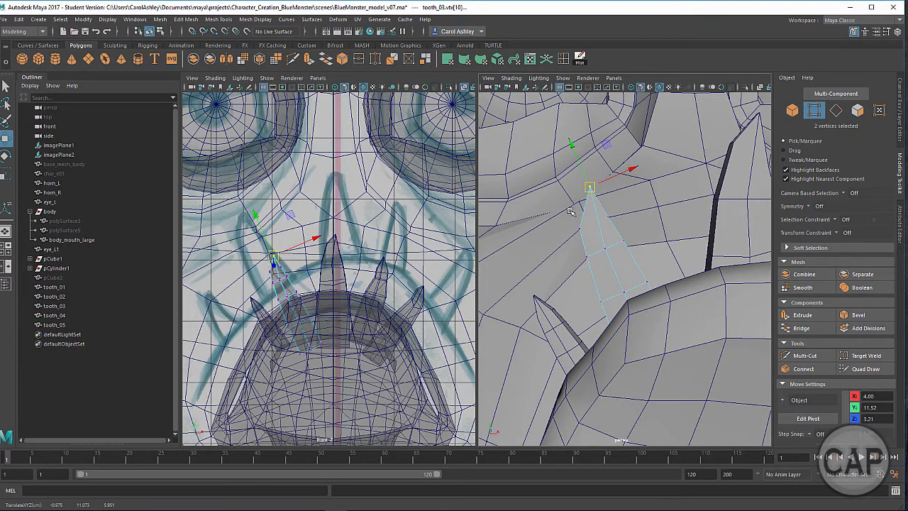
{"action": "left_click", "coordinate": [580, 216]}
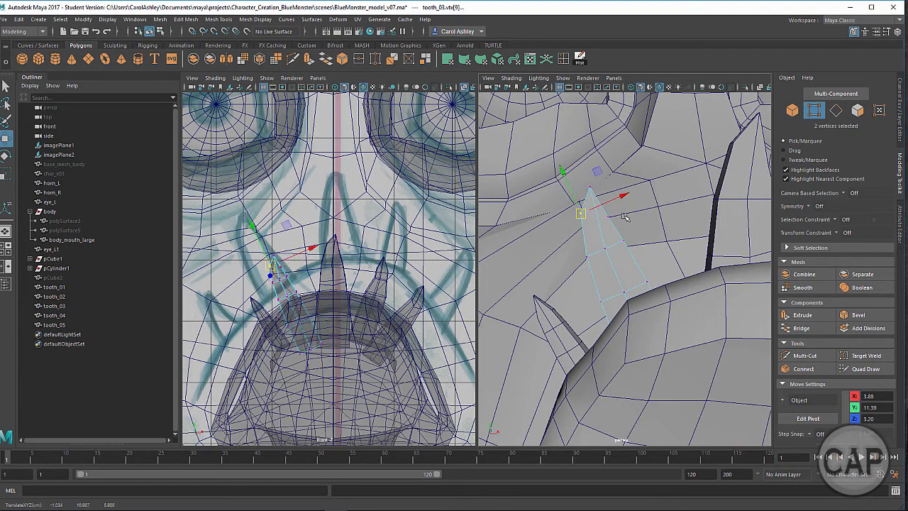
{"action": "left_click", "coordinate": [610, 227]}
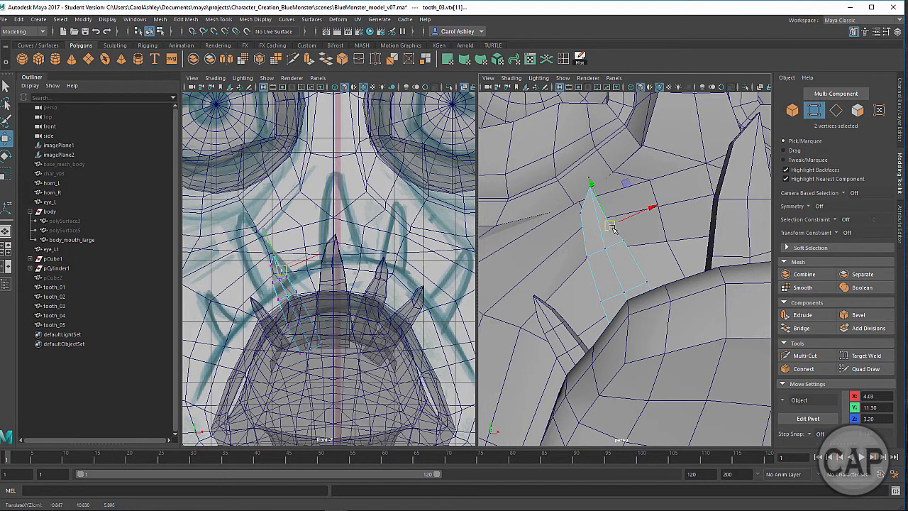
Step: Widen tooth_03's middle by moving its side vertices to about X 4.09, Y 11.03 and X 3.80, Y 11.11
{"action": "left_click_drag", "start_coordinate": [633, 231], "coordinate": [617, 249]}
{"action": "left_click_drag", "start_coordinate": [623, 241], "coordinate": [634, 251]}
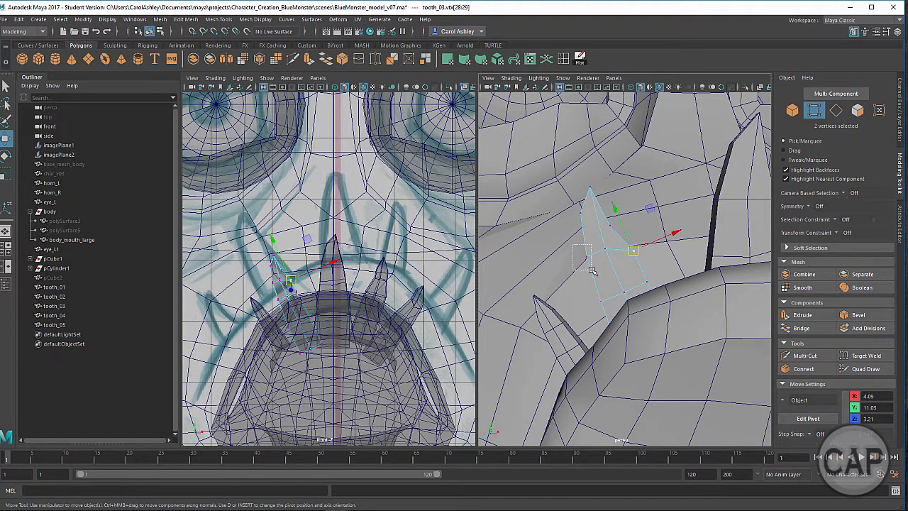
{"action": "left_click_drag", "start_coordinate": [592, 270], "coordinate": [583, 238]}
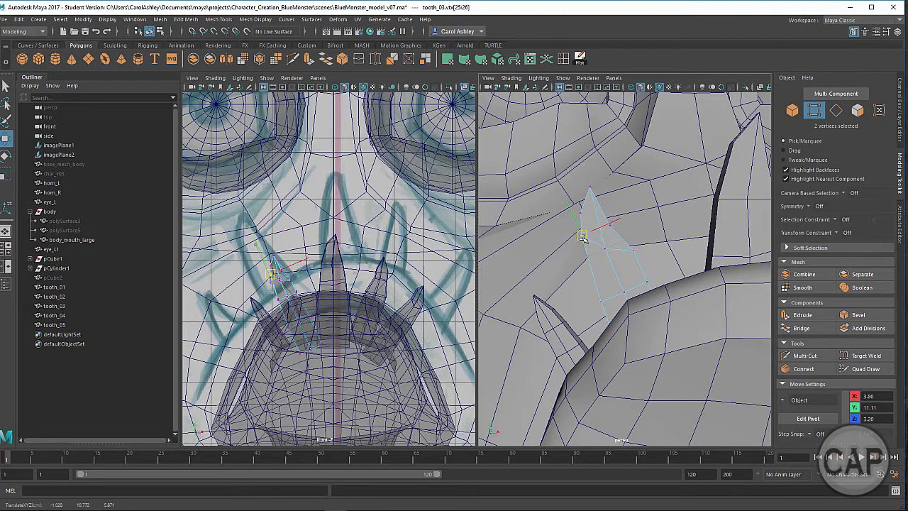
Step: Raise tooth_03's outer base vertices to about X 3.79, Y 10.89 and pull in the vertices along its inner side
{"action": "left_click_drag", "start_coordinate": [588, 290], "coordinate": [610, 311]}
{"action": "left_click_drag", "start_coordinate": [601, 301], "coordinate": [600, 288]}
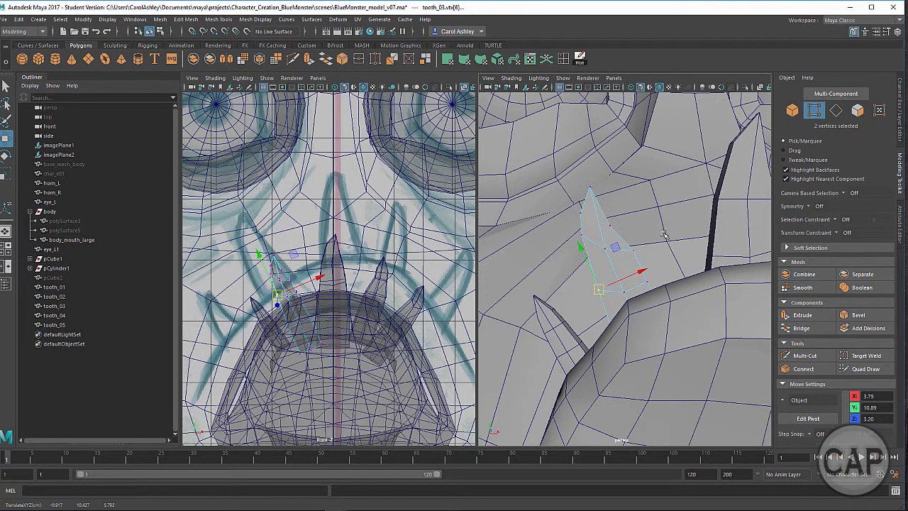
{"action": "left_click_drag", "start_coordinate": [663, 234], "coordinate": [636, 270]}
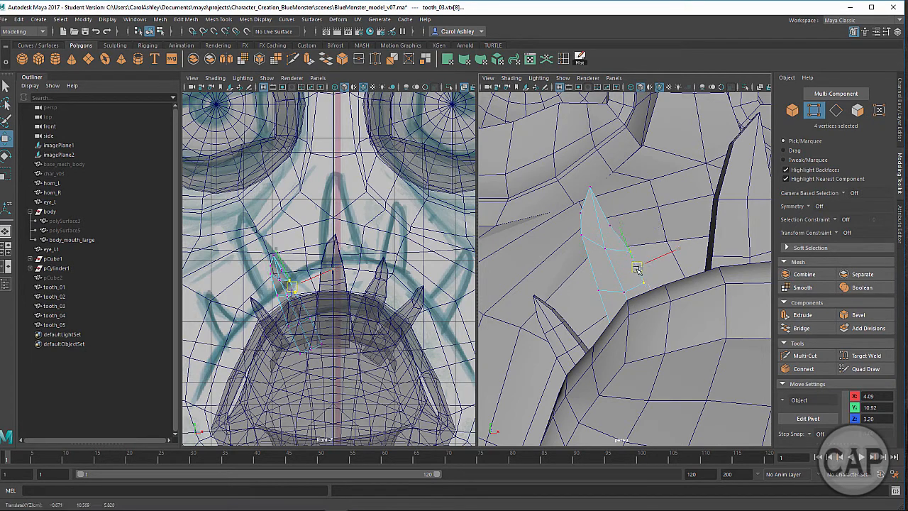
{"action": "mouse_move", "coordinate": [640, 337]}
{"action": "left_mouse_down", "text": "alt"}
{"action": "mouse_move", "coordinate": [655, 300]}
{"action": "mouse_move", "coordinate": [640, 329]}
{"action": "left_mouse_up", "text": "alt"}
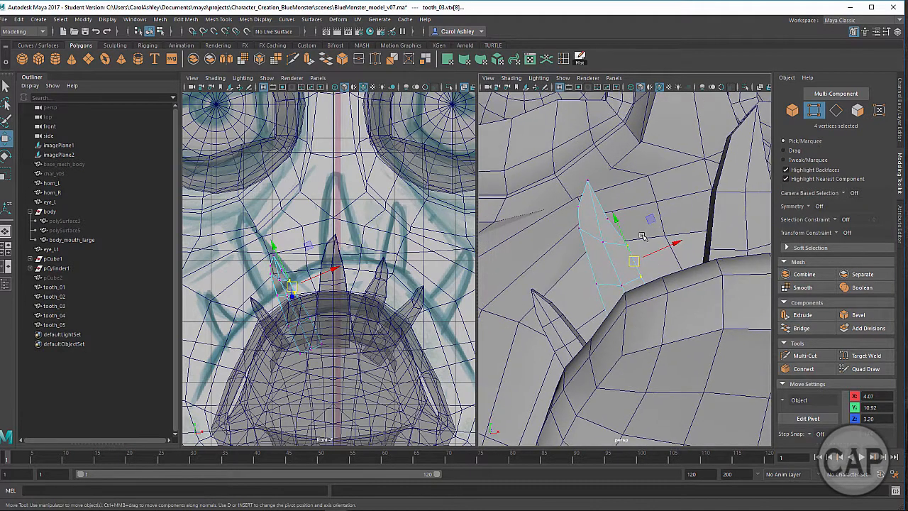
{"action": "left_click_drag", "start_coordinate": [625, 252], "coordinate": [628, 238]}
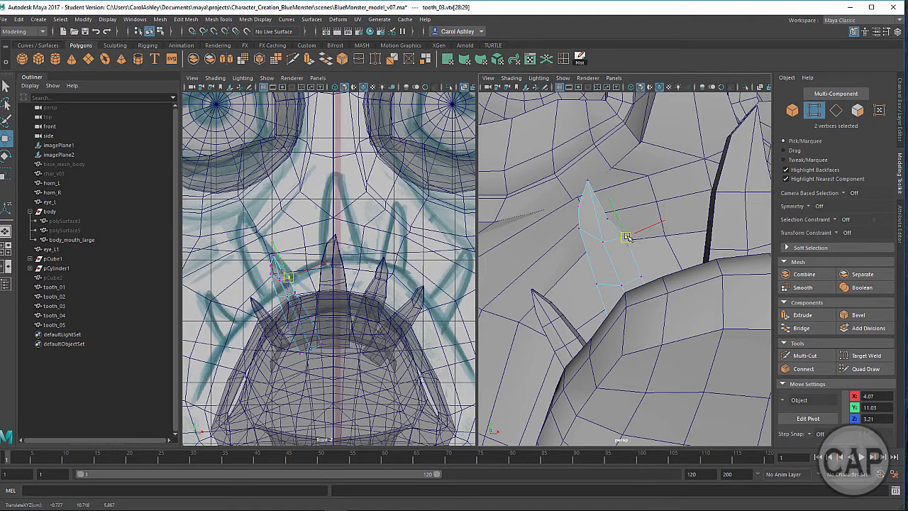
Step: Lengthen tooth_05's tip and shift its upper inner side vertices to about X 5.65, Y 10.21, Z 2.02
{"action": "left_click_drag", "start_coordinate": [587, 320], "coordinate": [627, 264], "text": "alt"}
{"action": "left_click", "coordinate": [626, 262]}
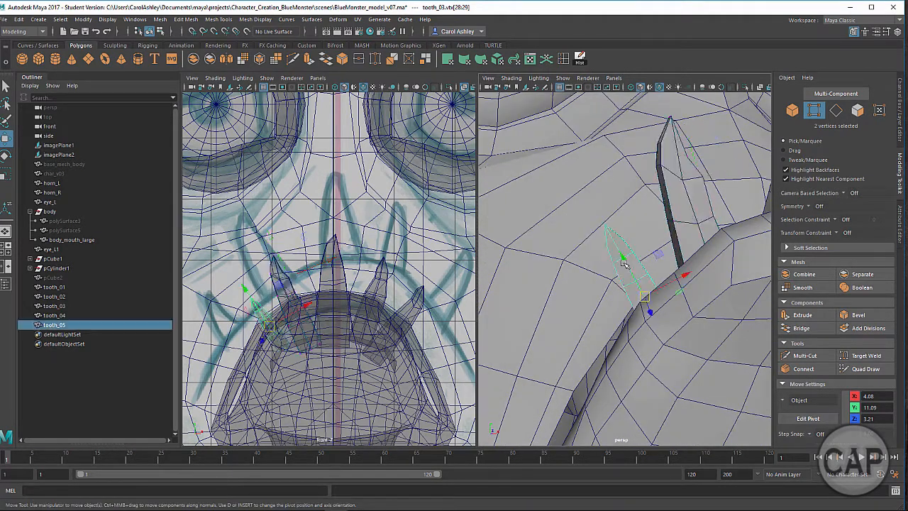
{"action": "right_click_drag", "start_coordinate": [627, 245], "coordinate": [588, 227]}
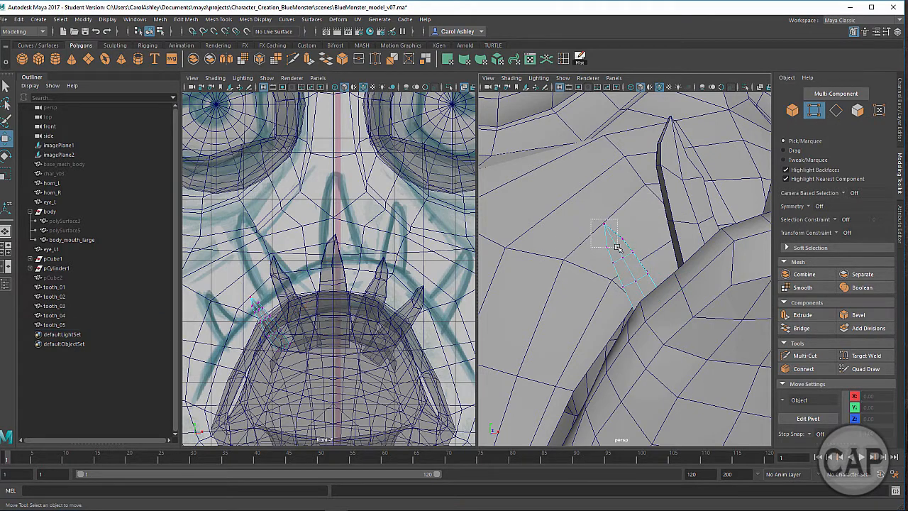
{"action": "left_click_drag", "start_coordinate": [629, 249], "coordinate": [629, 248]}
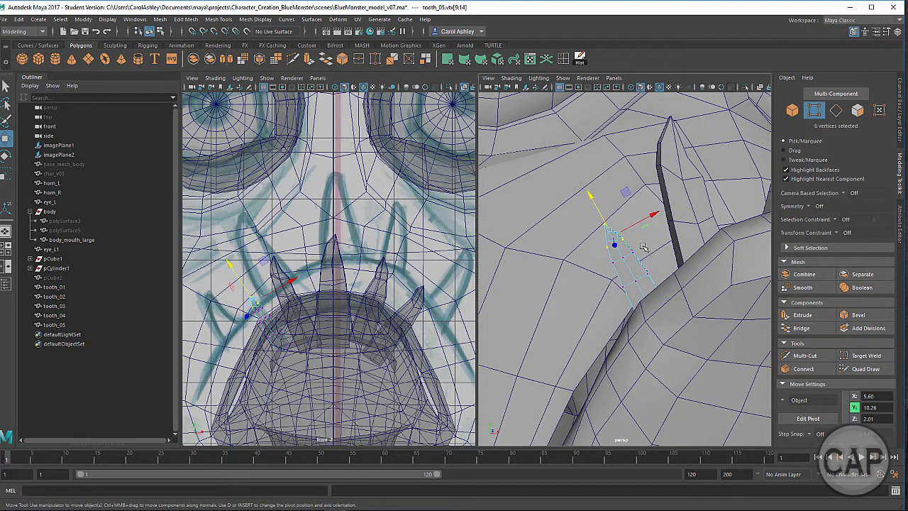
{"action": "left_click_drag", "start_coordinate": [597, 215], "coordinate": [627, 239]}
{"action": "left_click", "coordinate": [633, 233]}
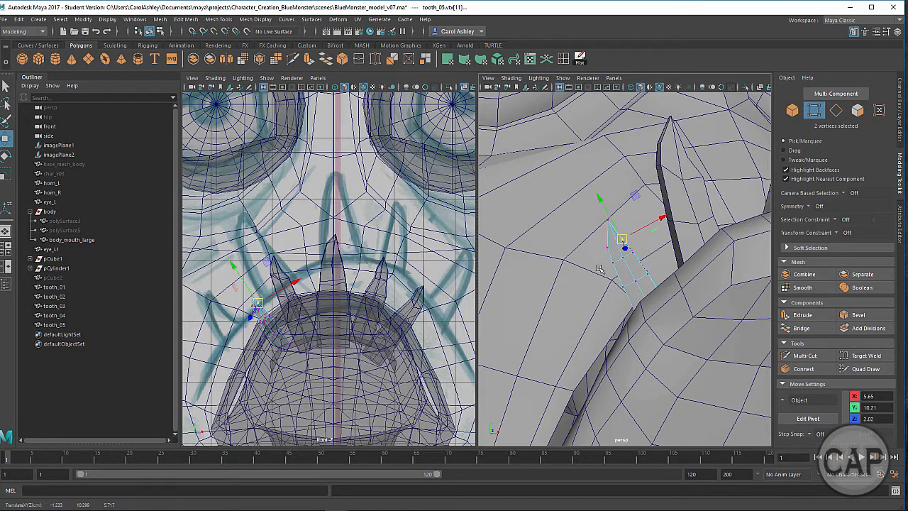
Step: Move tooth_05's outer side vertices to about X 5.50, Y 10.09, Z 2.03 and adjust its inner and lower side vertices
{"action": "mouse_move", "coordinate": [603, 255]}
{"action": "left_mouse_down"}
{"action": "mouse_move", "coordinate": [618, 270]}
{"action": "mouse_move", "coordinate": [611, 266]}
{"action": "left_mouse_up"}
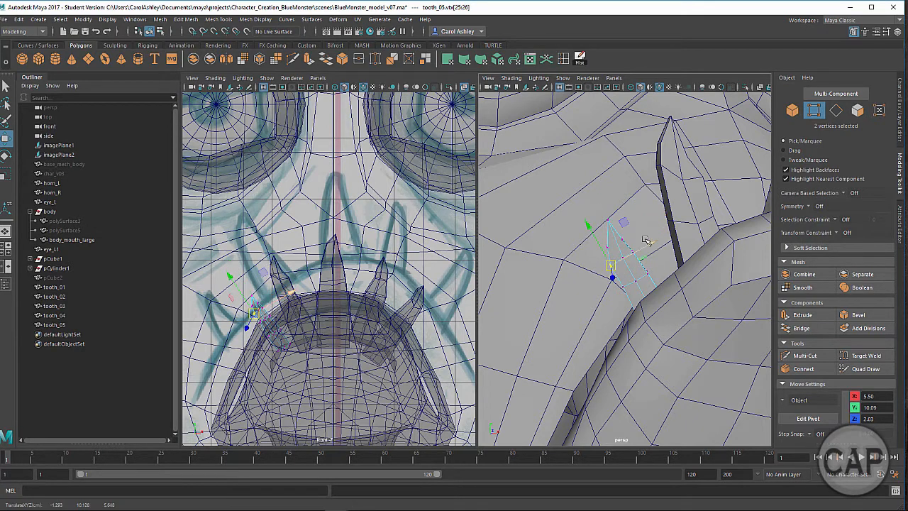
{"action": "left_click_drag", "start_coordinate": [645, 240], "coordinate": [645, 281]}
{"action": "mouse_move", "coordinate": [659, 251]}
{"action": "left_mouse_down"}
{"action": "mouse_move", "coordinate": [624, 289]}
{"action": "mouse_move", "coordinate": [646, 328]}
{"action": "mouse_move", "coordinate": [649, 313]}
{"action": "mouse_move", "coordinate": [681, 304]}
{"action": "mouse_move", "coordinate": [665, 268]}
{"action": "left_mouse_up"}
Step: Return tooth_05 to object mode and rotate it around X and Y to follow the curve of the lip
{"action": "right_click", "coordinate": [665, 266]}
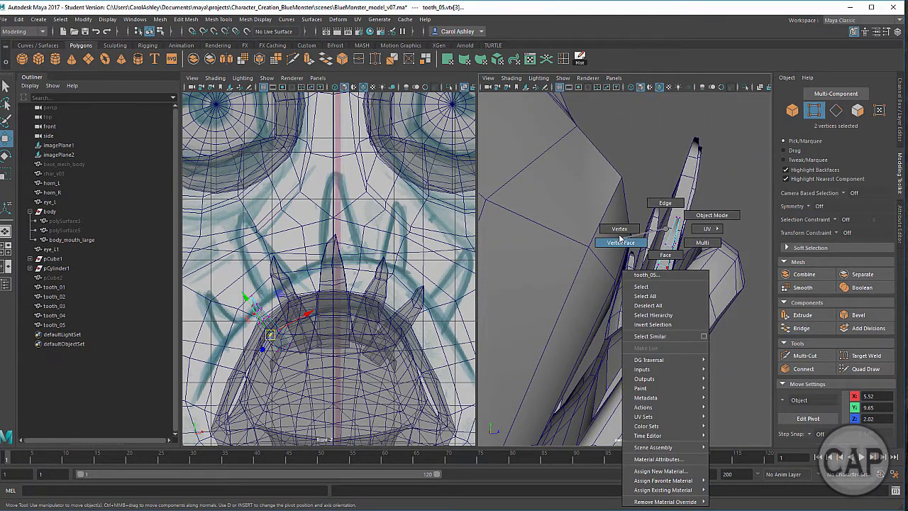
{"action": "left_click", "coordinate": [712, 215]}
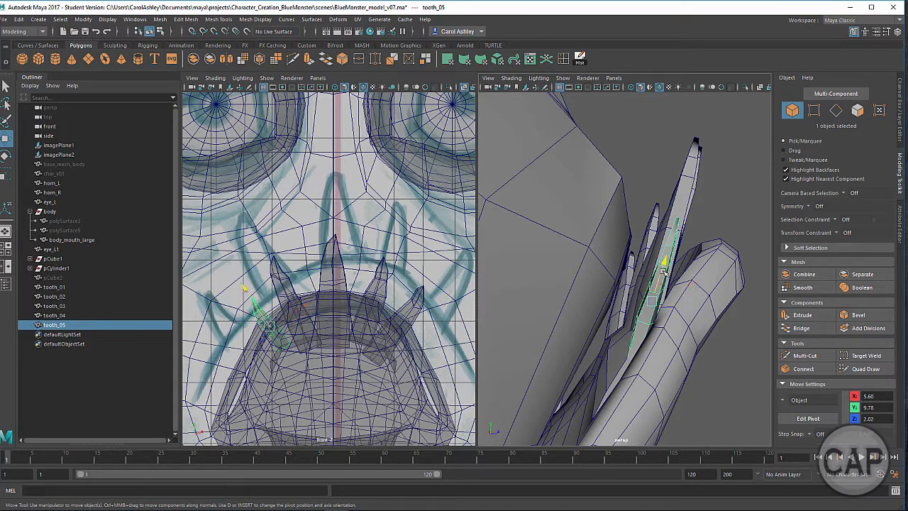
{"action": "key", "text": "e"}
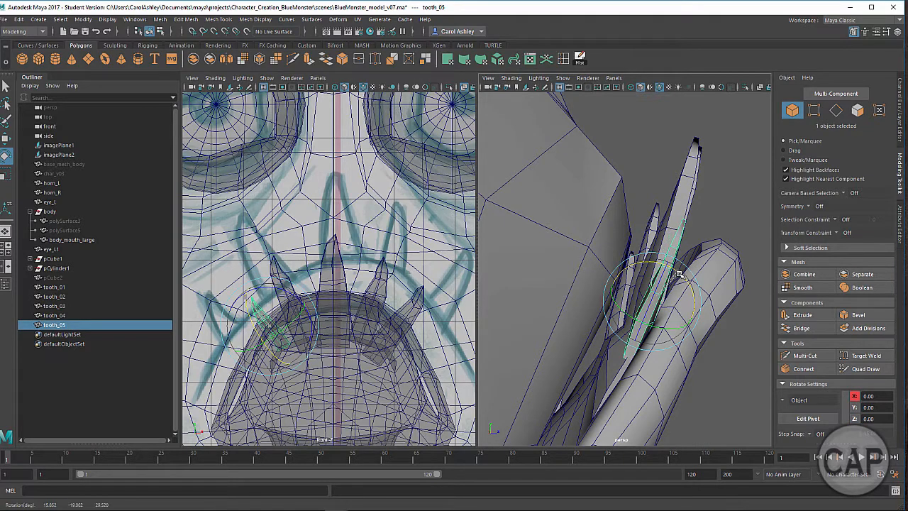
{"action": "left_click_drag", "start_coordinate": [679, 273], "coordinate": [678, 330], "text": "alt"}
{"action": "key", "text": "r"}
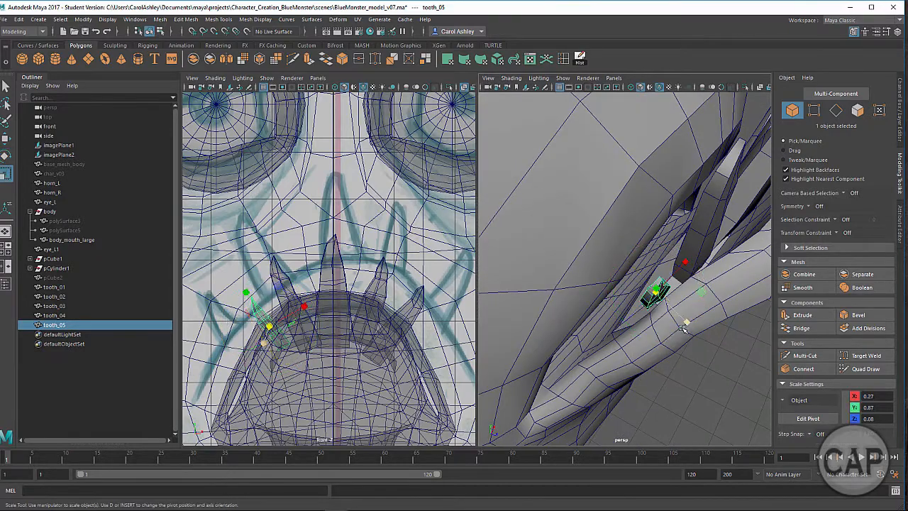
{"action": "key", "text": "e"}
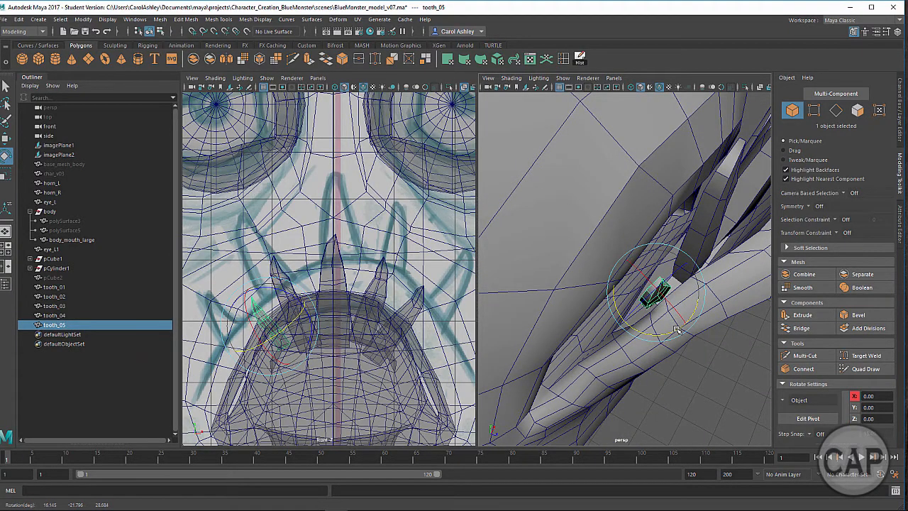
{"action": "left_click_drag", "start_coordinate": [677, 330], "coordinate": [635, 297], "text": "alt"}
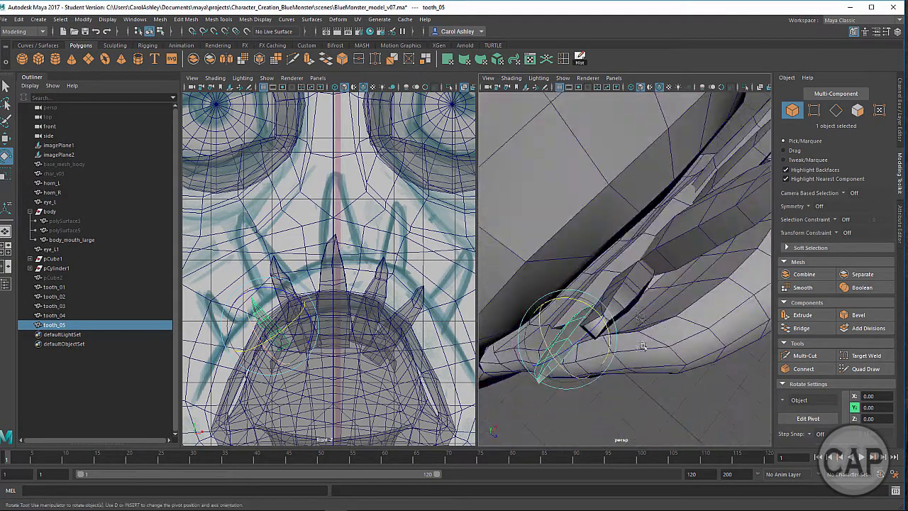
Step: Twist tooth_03 around its long axis to align it with the curve of the lip
{"action": "left_click", "coordinate": [635, 297]}
{"action": "key", "text": "f"}
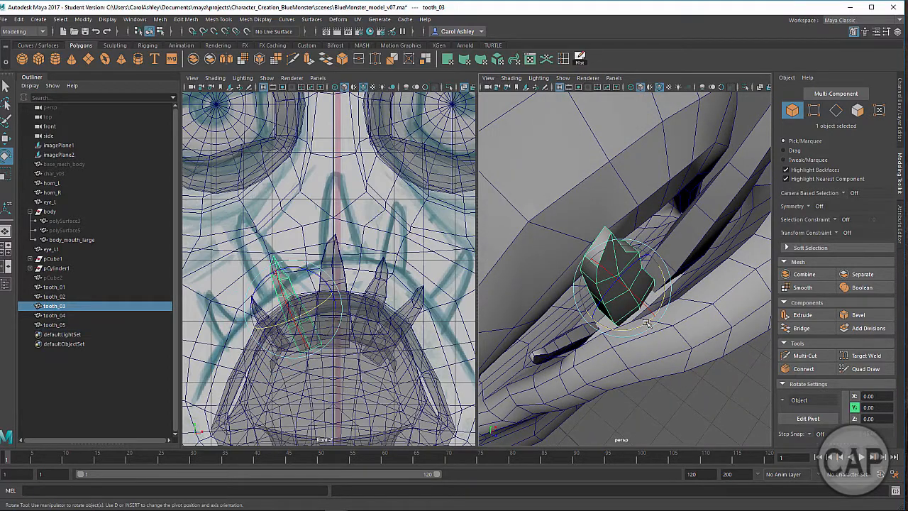
{"action": "left_click_drag", "start_coordinate": [647, 323], "coordinate": [655, 327]}
{"action": "middle_click_drag", "start_coordinate": [655, 326], "coordinate": [553, 315], "text": "alt"}
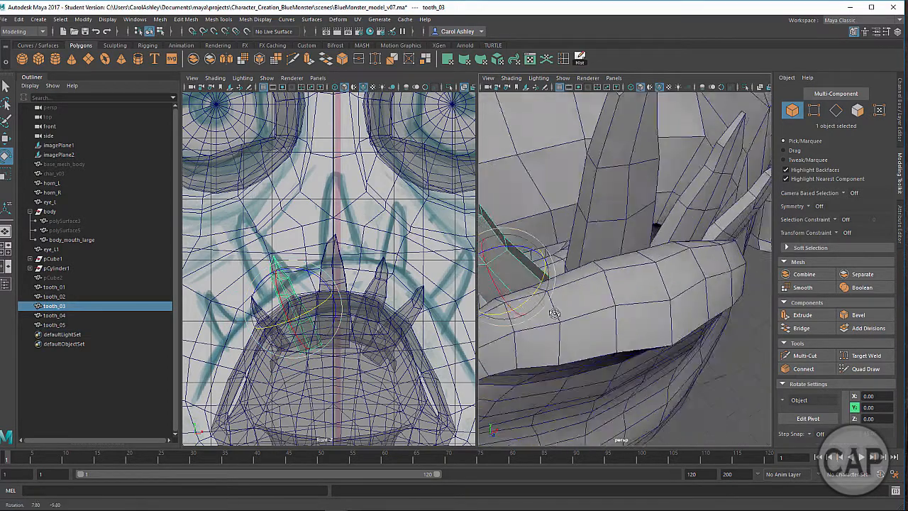
{"action": "left_click_drag", "start_coordinate": [554, 315], "coordinate": [641, 324], "text": "alt"}
{"action": "middle_click_drag", "start_coordinate": [641, 325], "coordinate": [661, 304], "text": "alt"}
{"action": "left_click_drag", "start_coordinate": [660, 304], "coordinate": [608, 294], "text": "alt"}
Step: Fine-tune the rotation of tooth_02 and tooth_04 so they sit along the lip
{"action": "left_click", "coordinate": [644, 310]}
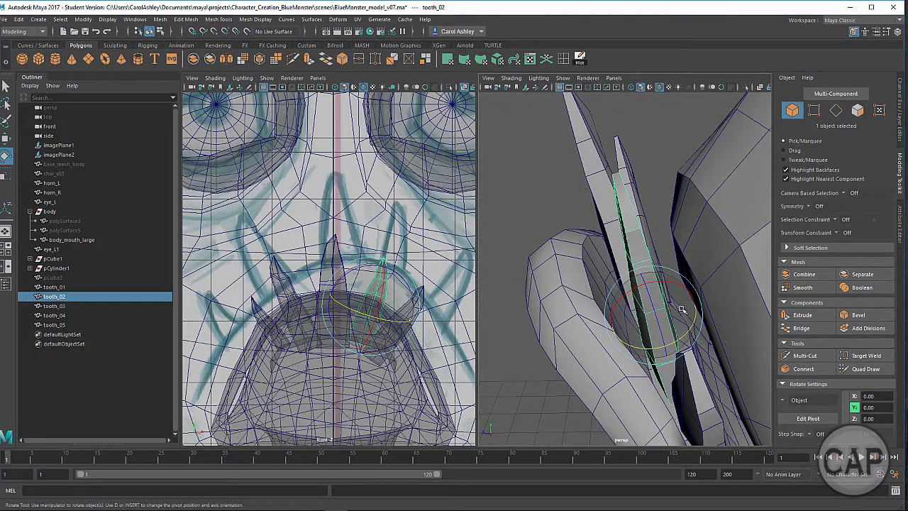
{"action": "left_click_drag", "start_coordinate": [681, 309], "coordinate": [574, 298]}
{"action": "left_click", "coordinate": [714, 284]}
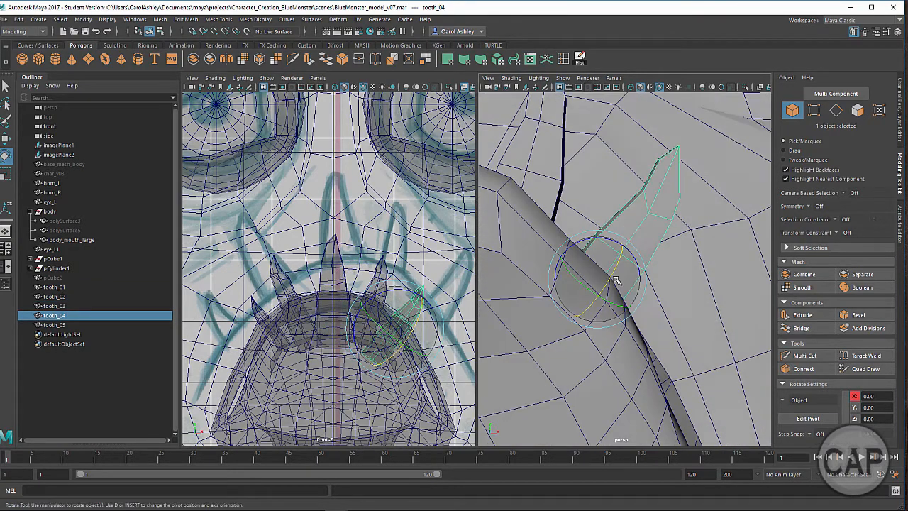
{"action": "left_click_drag", "start_coordinate": [625, 277], "coordinate": [639, 292]}
{"action": "right_click_drag", "start_coordinate": [639, 292], "coordinate": [499, 276], "text": "alt"}
{"action": "middle_click_drag", "start_coordinate": [568, 287], "coordinate": [598, 289], "text": "alt"}
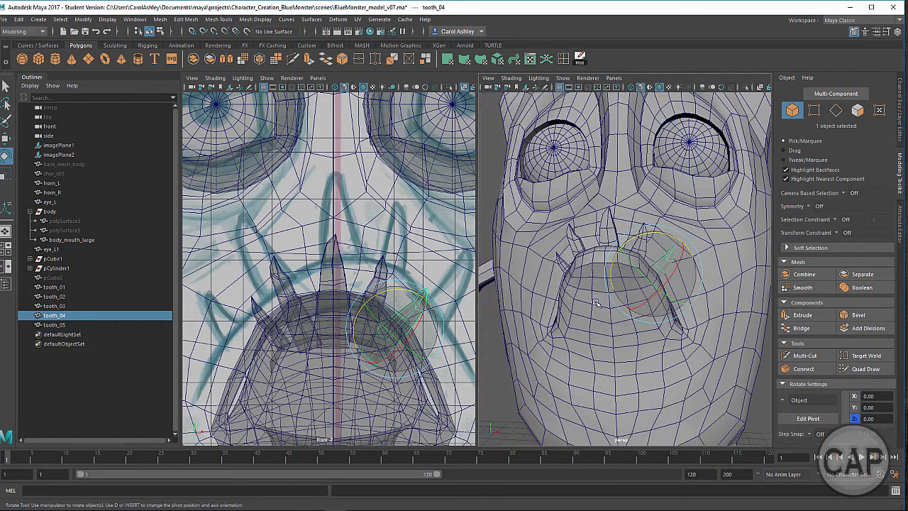
Step: Deselect the tooth and examine how the teeth sit along the lower lip from the front, the side and close up
{"action": "left_click_drag", "start_coordinate": [614, 305], "coordinate": [602, 299], "text": "alt"}
{"action": "right_click", "coordinate": [604, 229]}
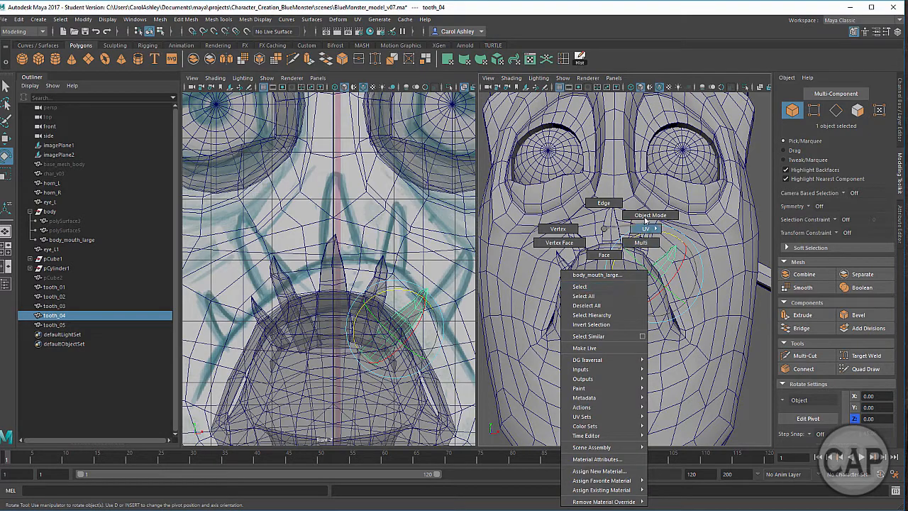
{"action": "left_click", "coordinate": [647, 216]}
{"action": "left_click", "coordinate": [621, 359]}
{"action": "left_click_drag", "start_coordinate": [622, 360], "coordinate": [566, 359], "text": "alt"}
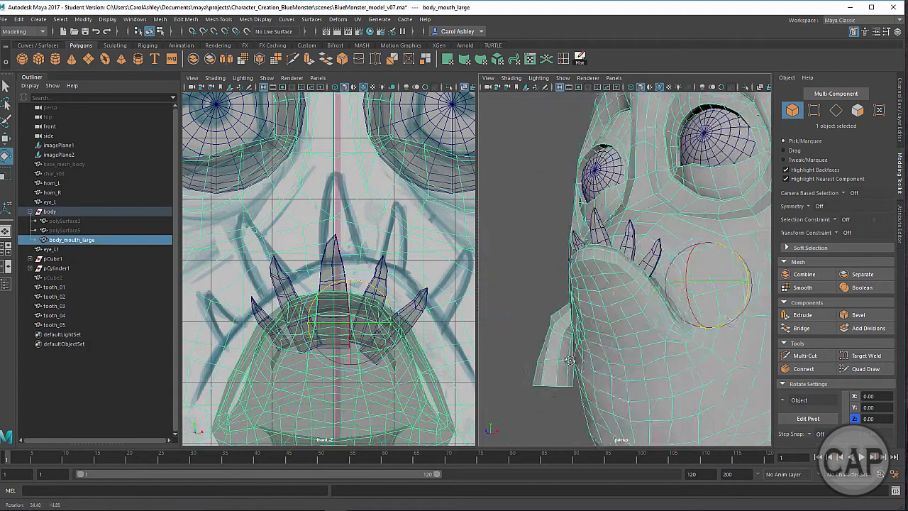
{"action": "left_click", "coordinate": [565, 359]}
{"action": "right_click_drag", "start_coordinate": [566, 359], "coordinate": [665, 390], "text": "alt"}
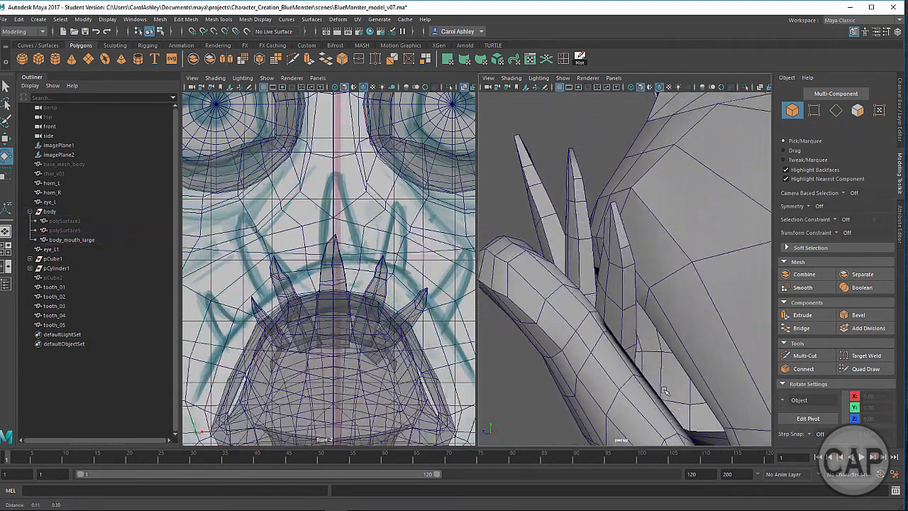
{"action": "middle_click_drag", "start_coordinate": [661, 401], "coordinate": [636, 349], "text": "alt"}
{"action": "left_click_drag", "start_coordinate": [636, 349], "coordinate": [649, 345], "text": "alt"}
{"action": "scroll", "coordinate": [643, 345], "scroll_direction": "down", "scroll_amount": 6}
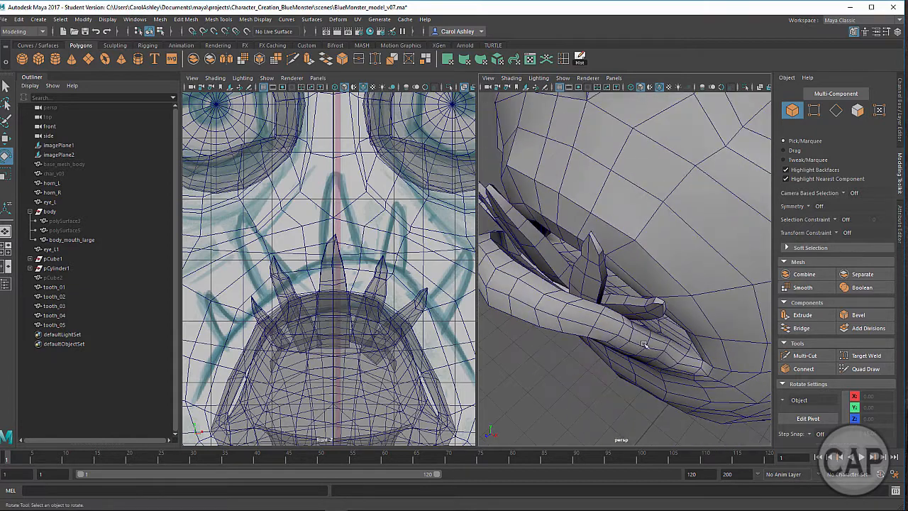
{"action": "left_click_drag", "start_coordinate": [622, 374], "coordinate": [616, 134], "text": "alt"}
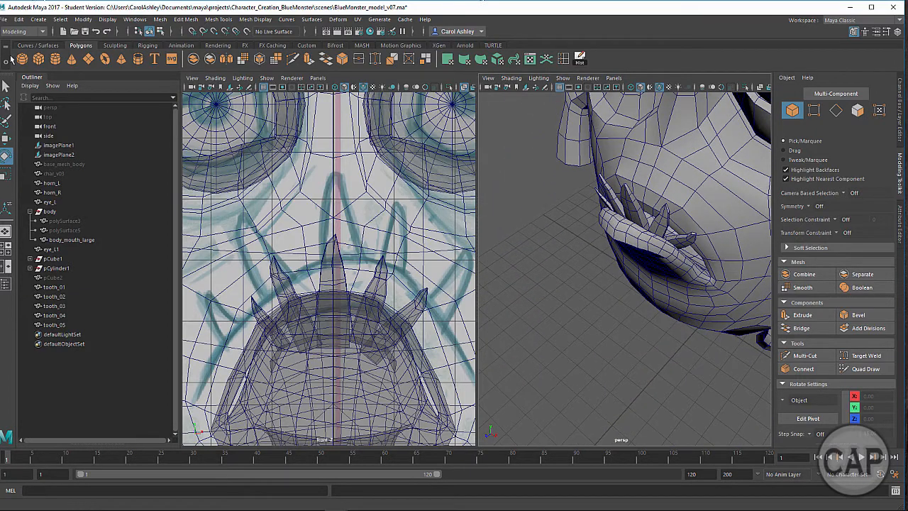
Step: Create a polygon cube and move it in front of the mouth at about Y 9.56, Z 8.52
{"action": "left_click", "coordinate": [38, 59]}
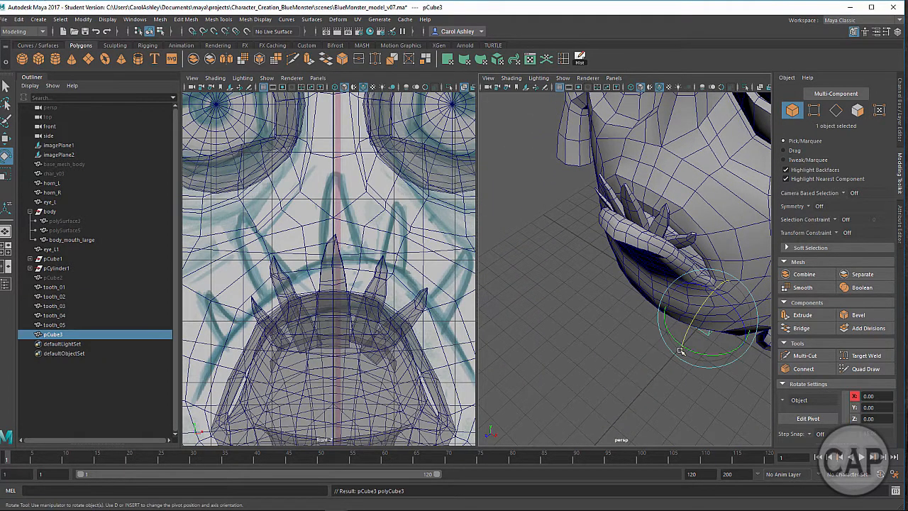
{"action": "key", "text": "w"}
{"action": "left_click_drag", "start_coordinate": [685, 349], "coordinate": [607, 373]}
{"action": "right_click_drag", "start_coordinate": [627, 401], "coordinate": [561, 350], "text": "alt"}
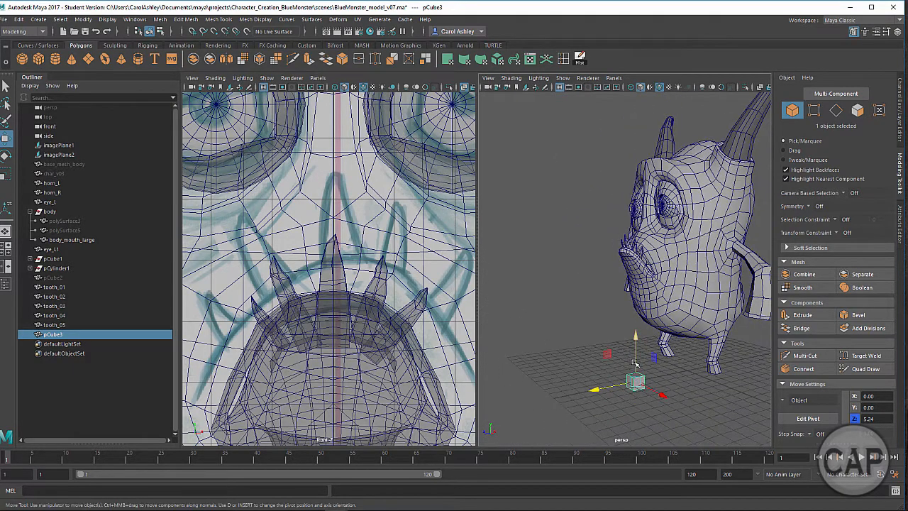
{"action": "left_click_drag", "start_coordinate": [636, 364], "coordinate": [583, 259]}
{"action": "scroll", "coordinate": [584, 259], "scroll_direction": "up", "scroll_amount": 3}
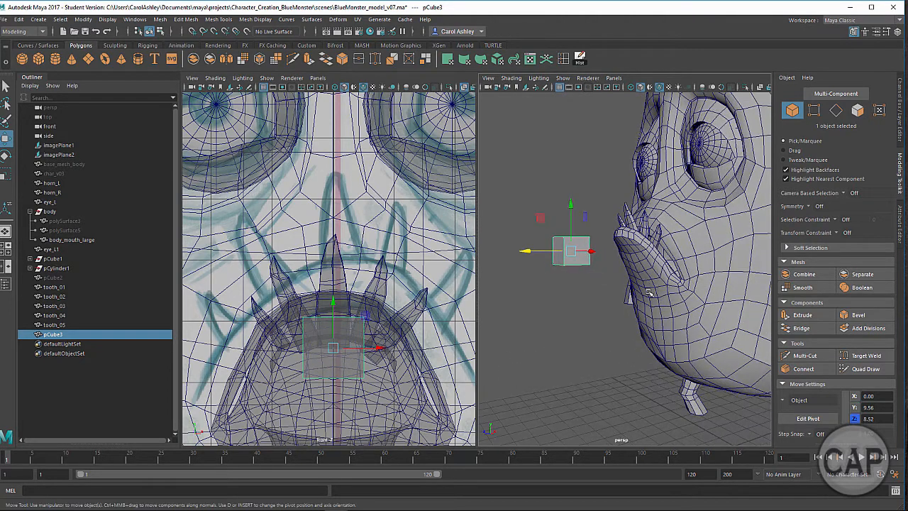
{"action": "key", "text": "f"}
{"action": "left_click_drag", "start_coordinate": [638, 320], "coordinate": [663, 355], "text": "alt"}
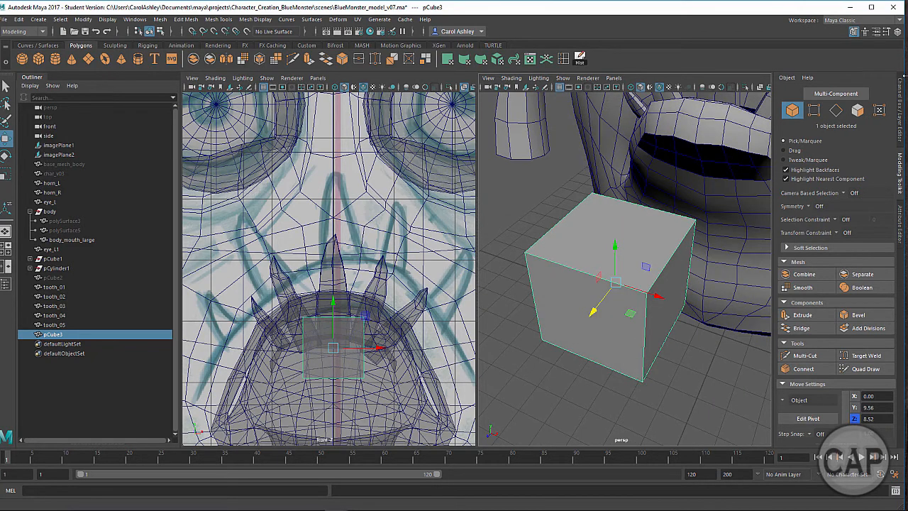
Step: Set the cube's width, height and depth subdivisions to 3 each
{"action": "left_click", "coordinate": [902, 106]}
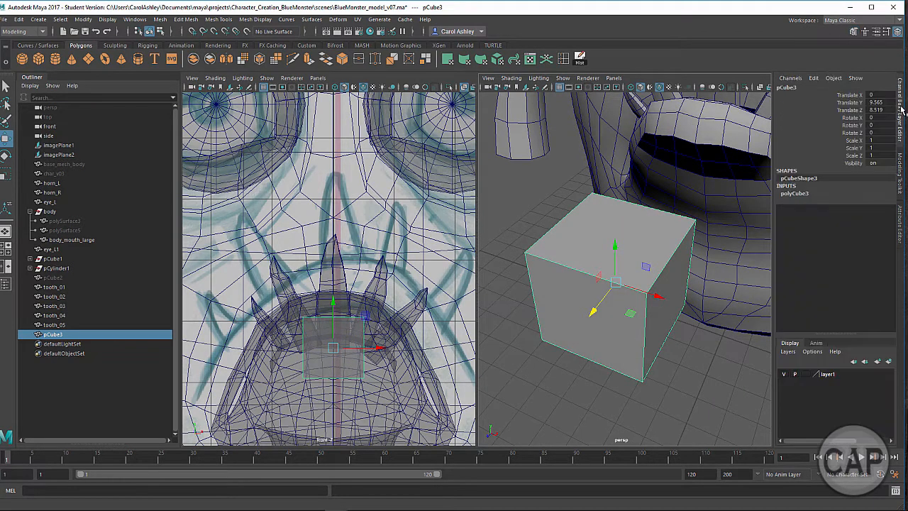
{"action": "left_click", "coordinate": [797, 193]}
{"action": "left_click", "coordinate": [845, 224]}
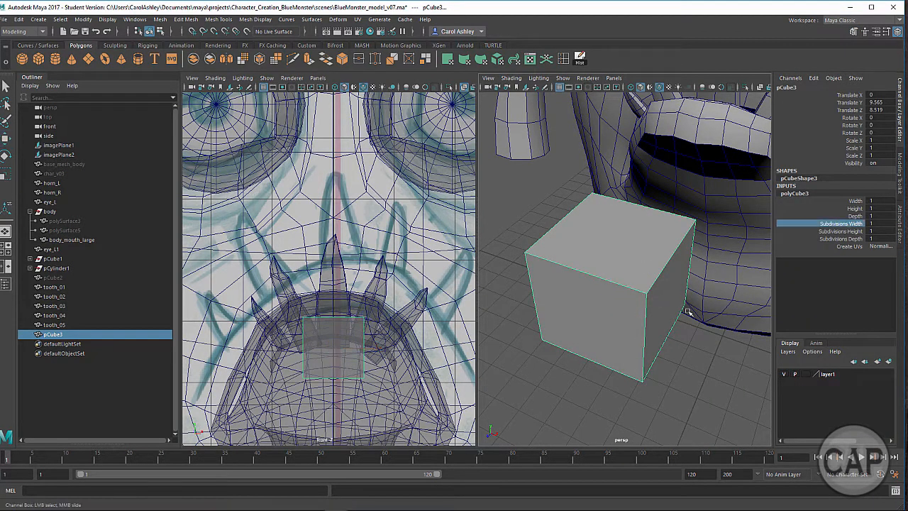
{"action": "middle_click_drag", "start_coordinate": [690, 313], "coordinate": [720, 335]}
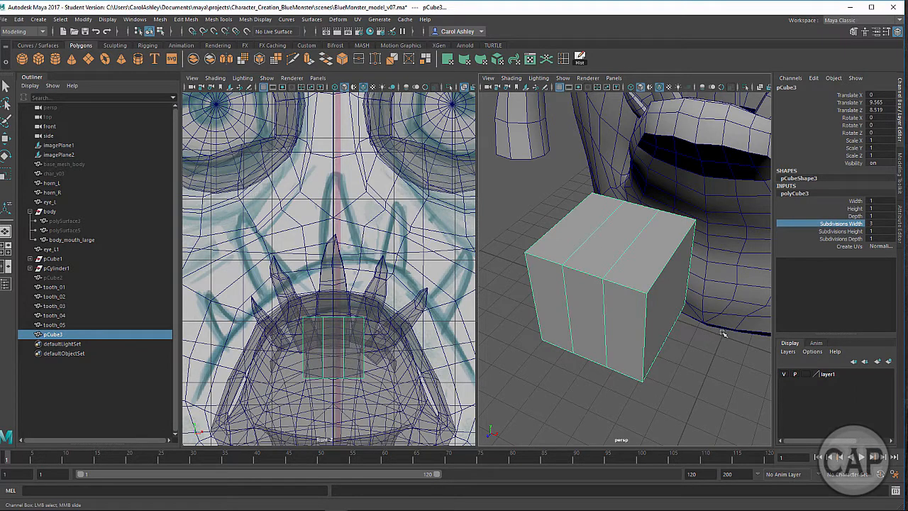
{"action": "left_click", "coordinate": [838, 234]}
{"action": "middle_click_drag", "start_coordinate": [716, 351], "coordinate": [717, 355]}
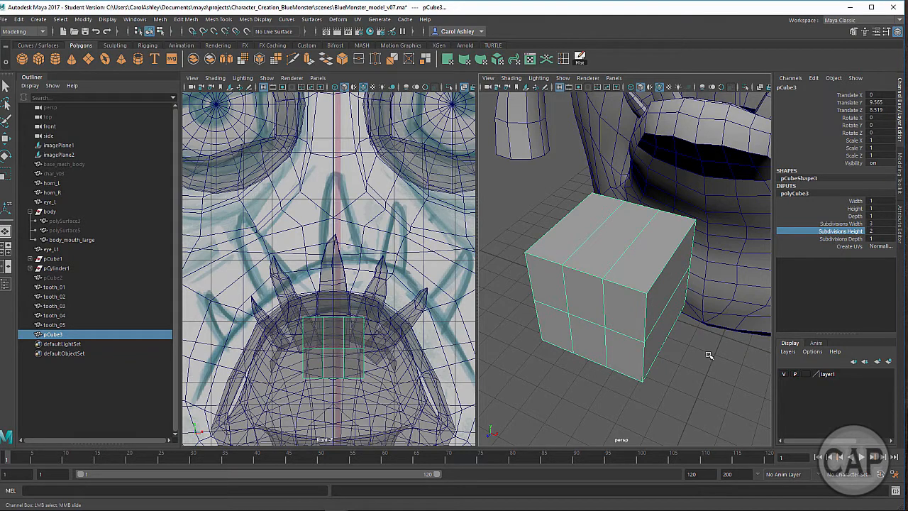
{"action": "middle_click_drag", "start_coordinate": [706, 354], "coordinate": [712, 352]}
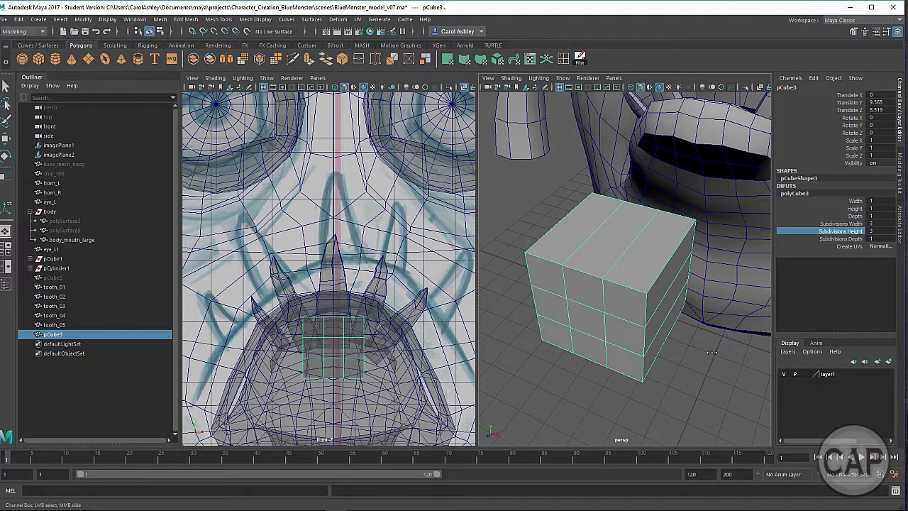
{"action": "left_click", "coordinate": [838, 239]}
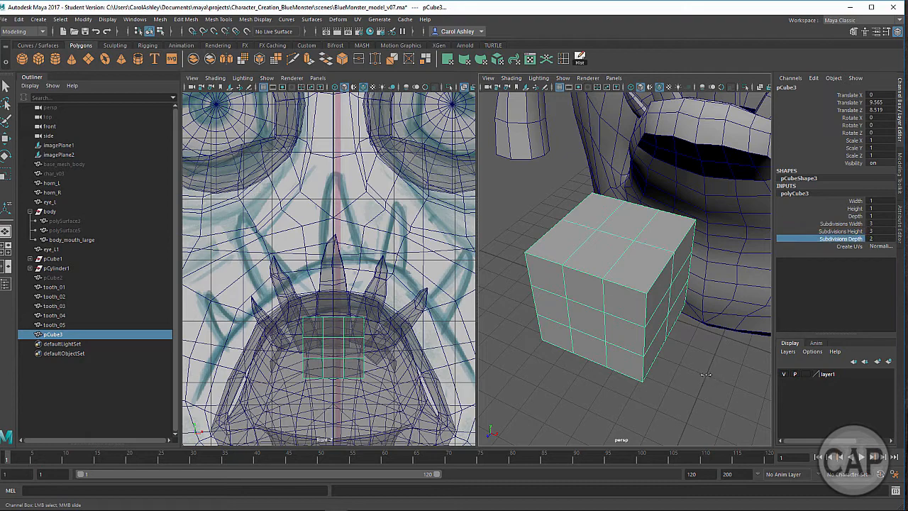
{"action": "middle_click_drag", "start_coordinate": [707, 375], "coordinate": [712, 373]}
{"action": "left_click_drag", "start_coordinate": [710, 373], "coordinate": [582, 275], "text": "alt"}
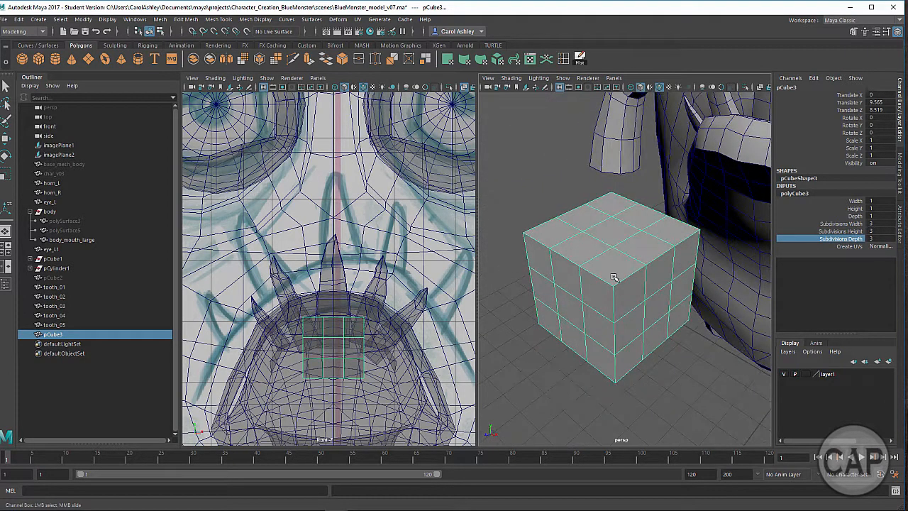
Step: Flatten and narrow the cube by scaling it to about 0.672 in X and 0.323 in Y
{"action": "key", "text": "r"}
{"action": "left_click_drag", "start_coordinate": [613, 243], "coordinate": [618, 281]}
{"action": "left_click_drag", "start_coordinate": [618, 281], "coordinate": [672, 291], "text": "alt"}
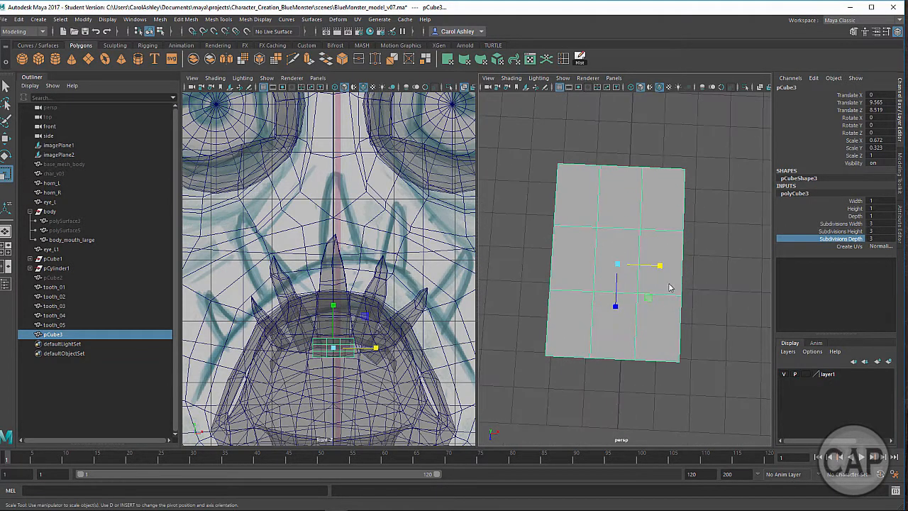
Step: Pull the middle vertices of the block's front end forward to form a tapered tip, and select the front corner vertices
{"action": "right_click_drag", "start_coordinate": [669, 229], "coordinate": [623, 242]}
{"action": "left_click_drag", "start_coordinate": [631, 303], "coordinate": [621, 280], "text": "alt"}
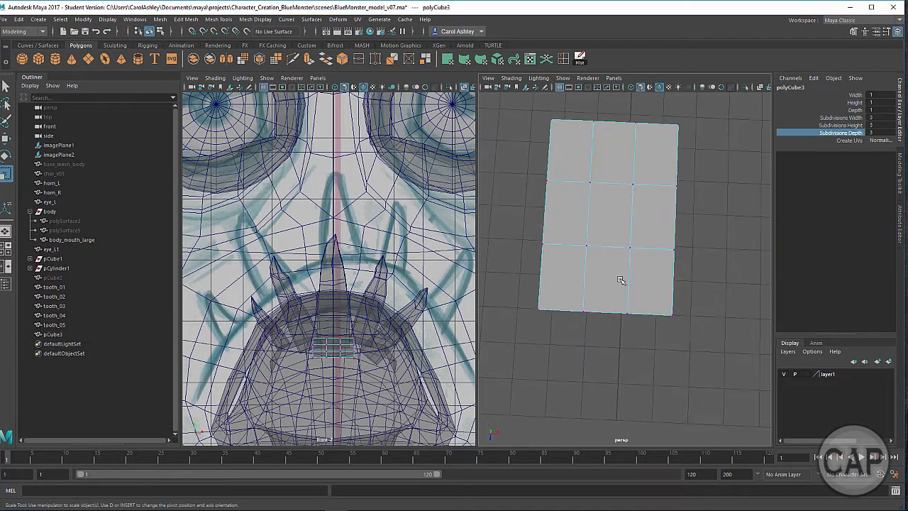
{"action": "key", "text": "w"}
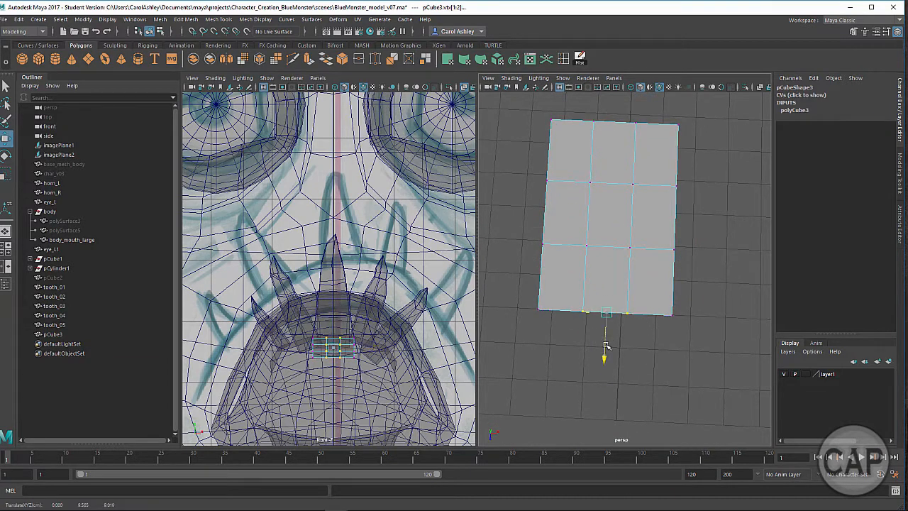
{"action": "left_click_drag", "start_coordinate": [608, 337], "coordinate": [609, 379]}
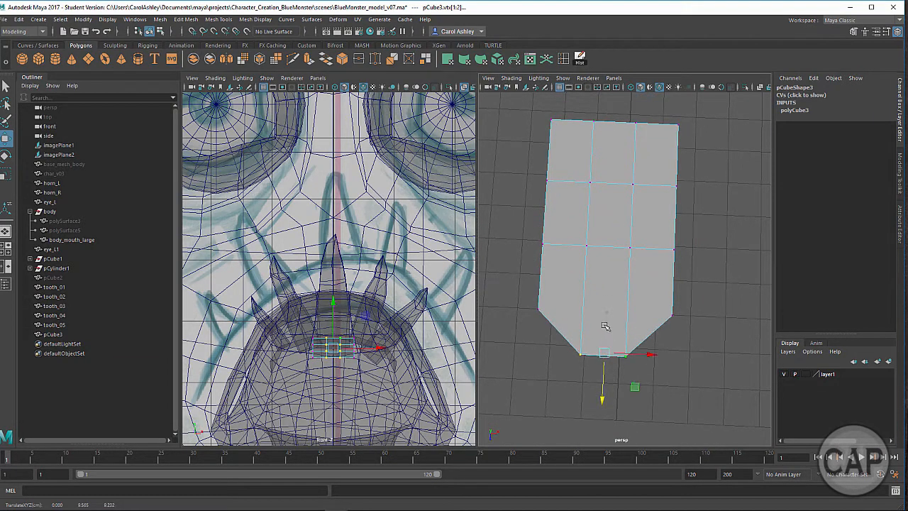
{"action": "left_click_drag", "start_coordinate": [522, 290], "coordinate": [631, 395]}
{"action": "left_click_drag", "start_coordinate": [603, 354], "coordinate": [581, 346], "text": "alt"}
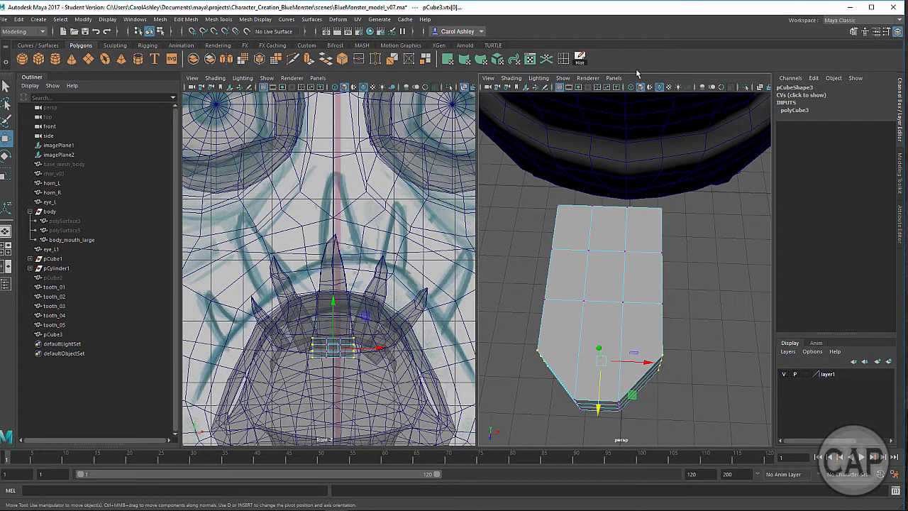
Step: Insert an edge loop lengthwise down the centre of the block
{"action": "key", "text": "g"}
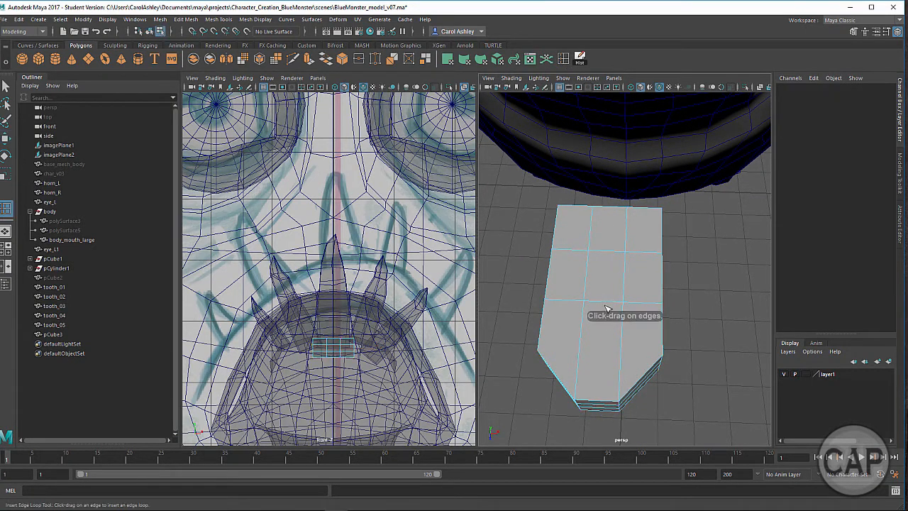
{"action": "left_click_drag", "start_coordinate": [607, 309], "coordinate": [606, 303]}
{"action": "left_click", "coordinate": [604, 304]}
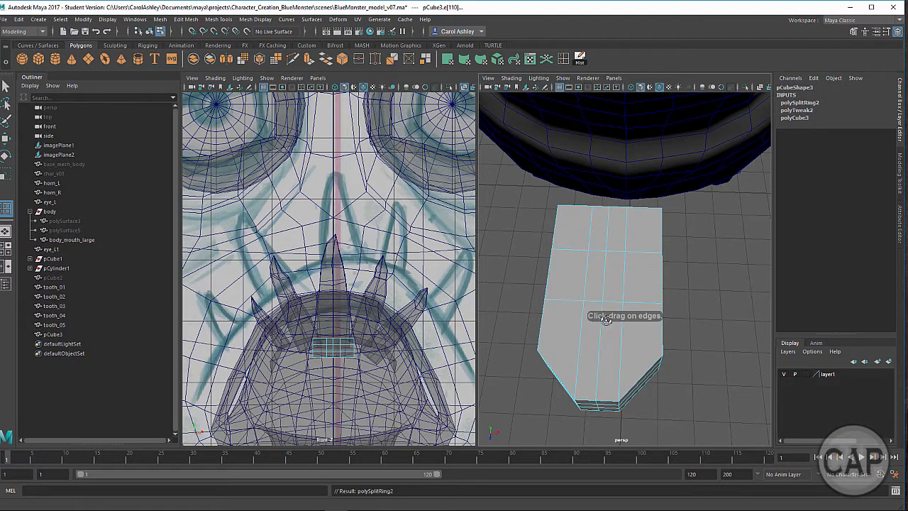
{"action": "left_click_drag", "start_coordinate": [606, 322], "coordinate": [610, 316], "text": "alt"}
Step: Lower the central edges on the rear part of the block's top surface to form a groove
{"action": "key", "text": "e"}
{"action": "key", "text": "w"}
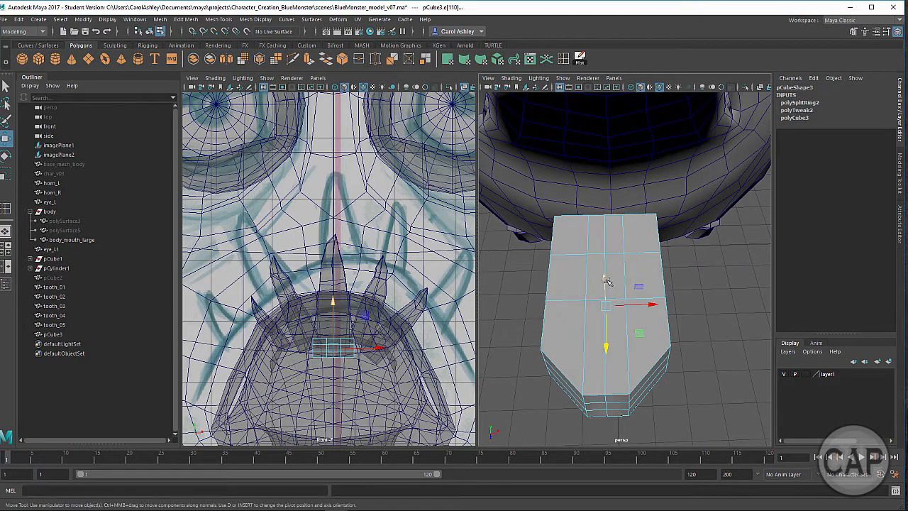
{"action": "left_click_drag", "start_coordinate": [607, 316], "coordinate": [605, 298], "text": "alt"}
{"action": "scroll", "coordinate": [590, 308], "scroll_direction": "up", "scroll_amount": 3}
{"action": "left_click", "coordinate": [600, 263]}
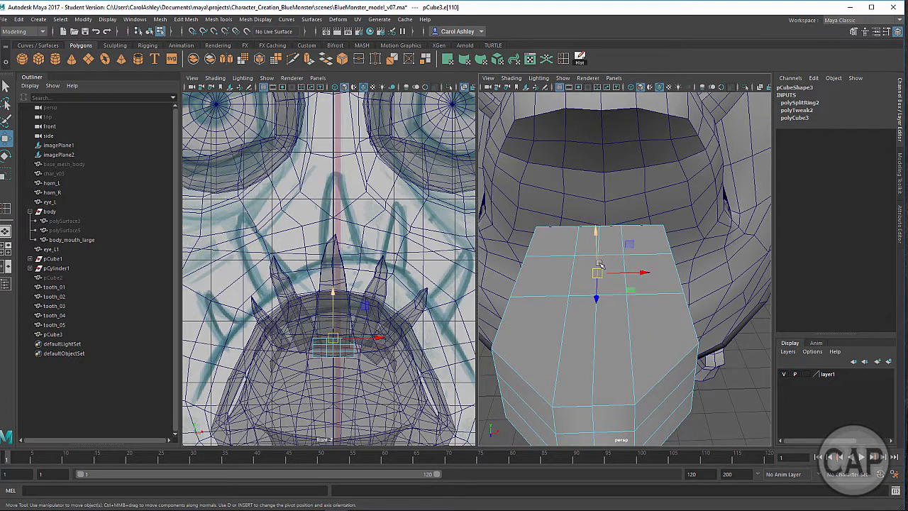
{"action": "left_click_drag", "start_coordinate": [598, 246], "coordinate": [616, 274], "text": "alt"}
Step: Select the top edges on both sides of the central groove and scale them apart in X to widen it
{"action": "left_click", "coordinate": [616, 274]}
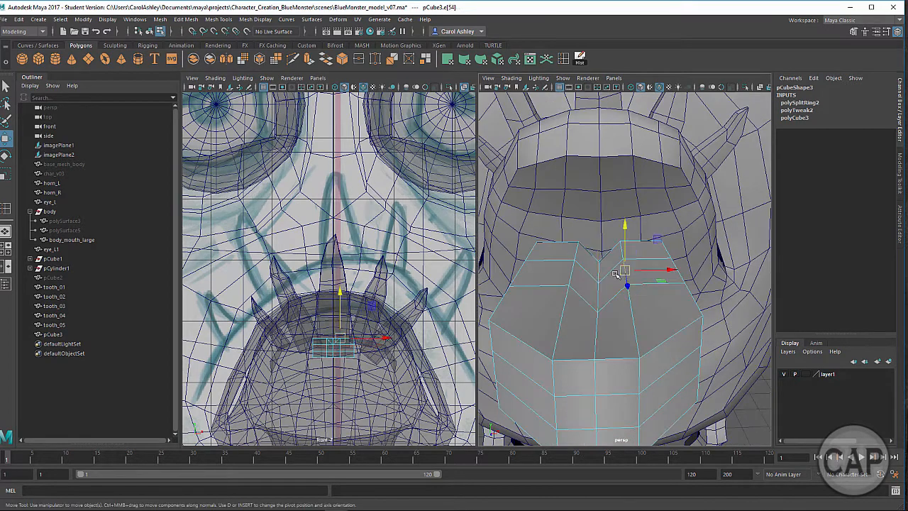
{"action": "left_click", "coordinate": [573, 276], "text": "shift"}
{"action": "left_click", "coordinate": [576, 255], "text": "shift"}
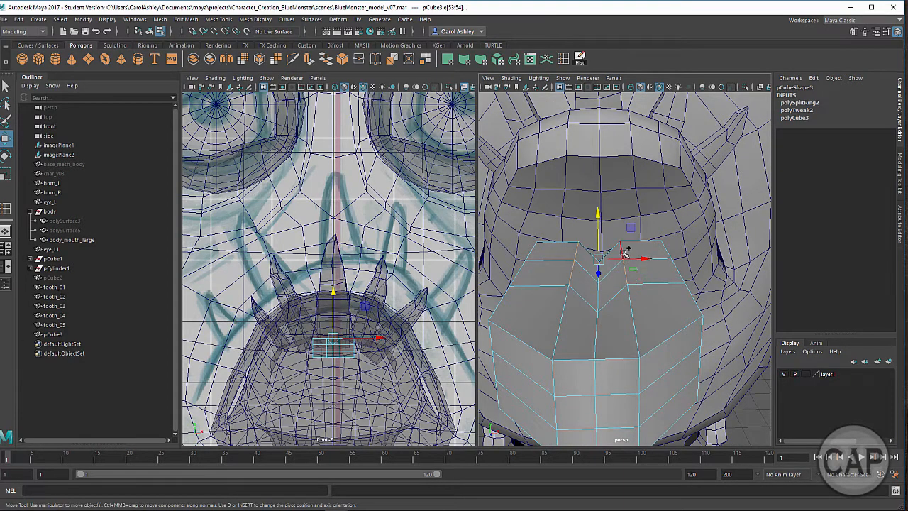
{"action": "key", "text": "e"}
{"action": "key", "text": "r"}
{"action": "left_click_drag", "start_coordinate": [641, 260], "coordinate": [670, 260]}
Step: Select the outer top edges on both sides of the block and lower them to round off the upper surface
{"action": "left_click", "coordinate": [680, 274]}
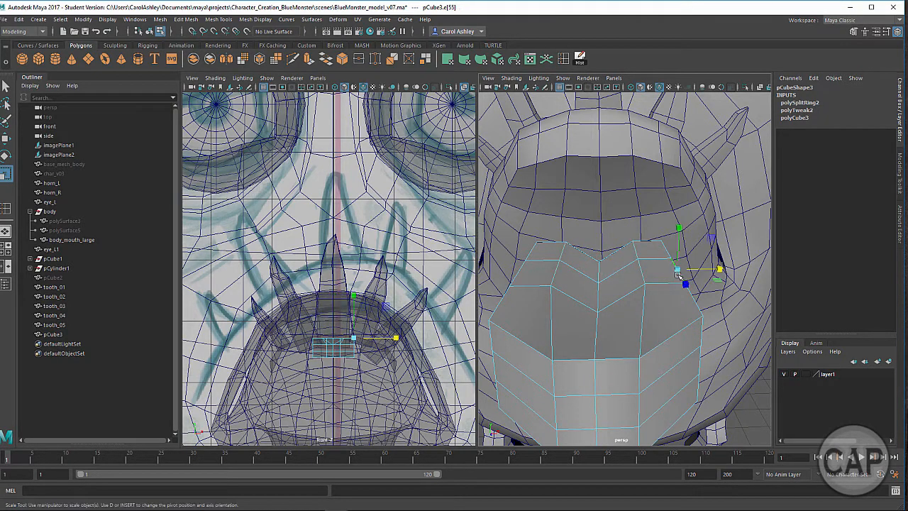
{"action": "left_click_drag", "start_coordinate": [662, 315], "coordinate": [575, 295], "text": "alt"}
{"action": "left_click", "coordinate": [630, 314]}
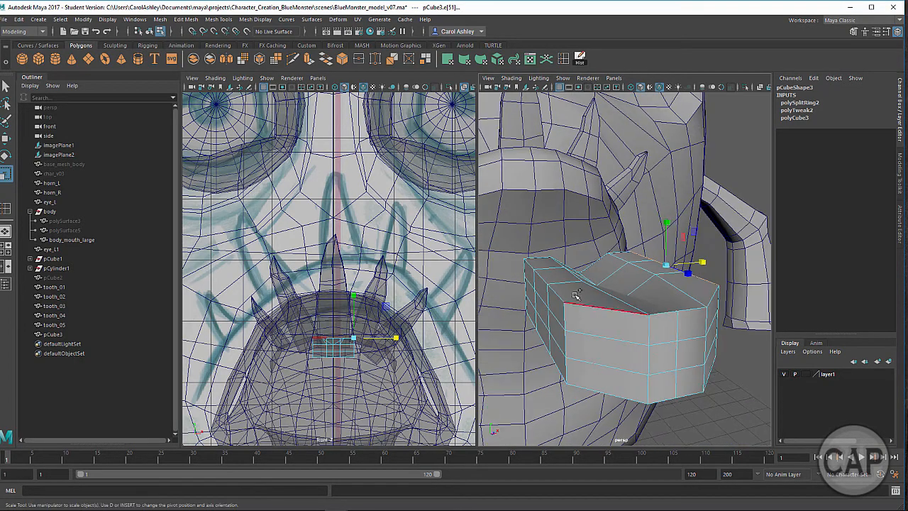
{"action": "left_click", "coordinate": [545, 276], "text": "shift"}
{"action": "left_click_drag", "start_coordinate": [632, 306], "coordinate": [581, 305], "text": "alt"}
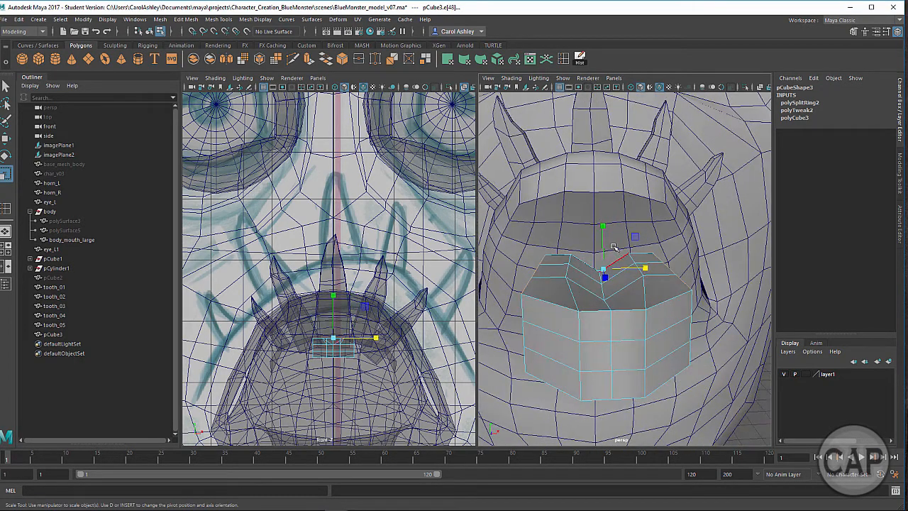
{"action": "key", "text": "w"}
{"action": "left_click_drag", "start_coordinate": [604, 240], "coordinate": [607, 250]}
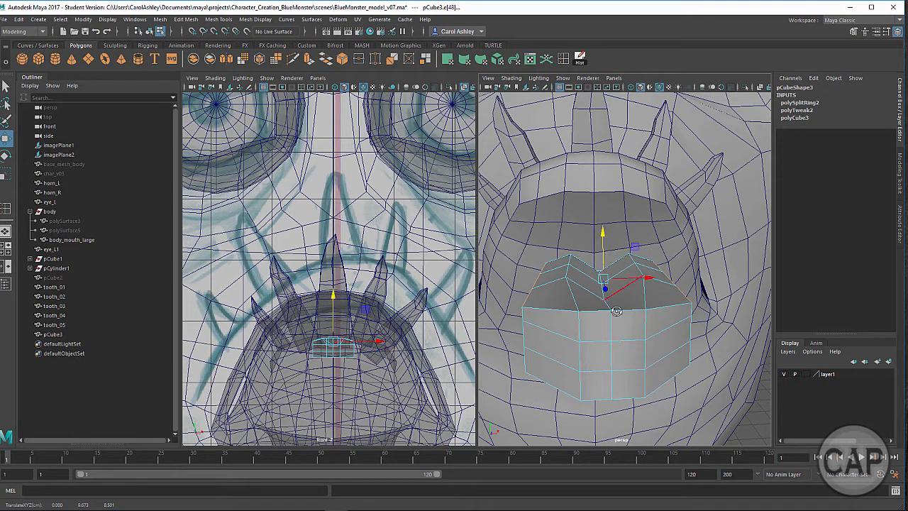
Step: Select the upper horizontal edge loop around the block's sides and move it down slightly
{"action": "left_click_drag", "start_coordinate": [617, 311], "coordinate": [603, 315], "text": "alt"}
{"action": "left_click", "coordinate": [652, 298]}
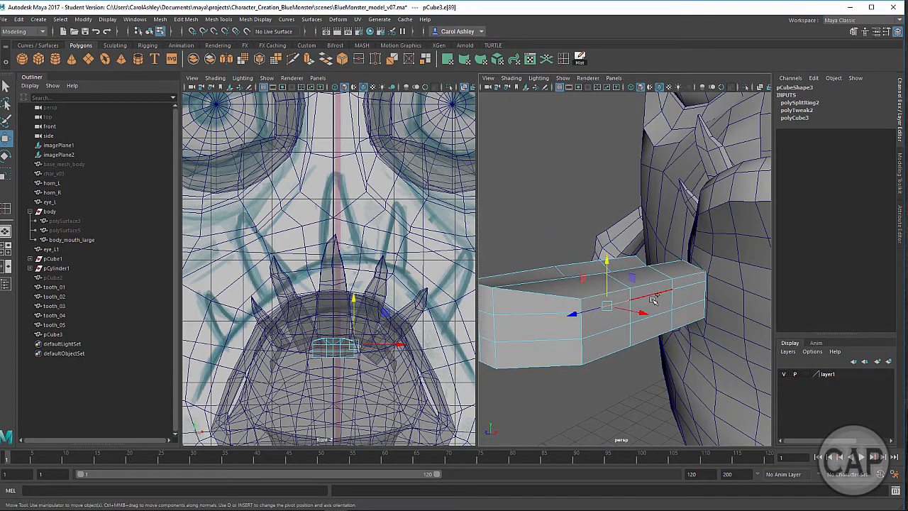
{"action": "double_click", "coordinate": [652, 298]}
{"action": "left_click_drag", "start_coordinate": [586, 310], "coordinate": [572, 304], "text": "alt"}
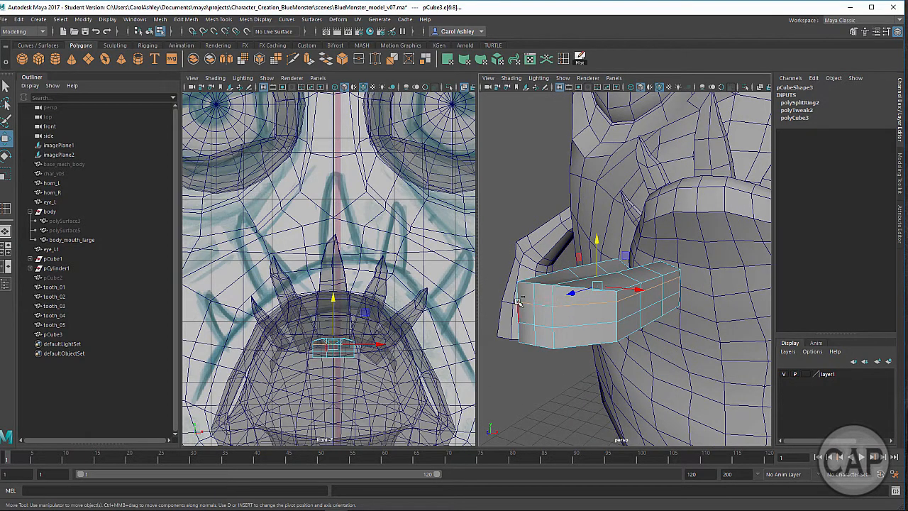
{"action": "left_click_drag", "start_coordinate": [598, 257], "coordinate": [599, 262]}
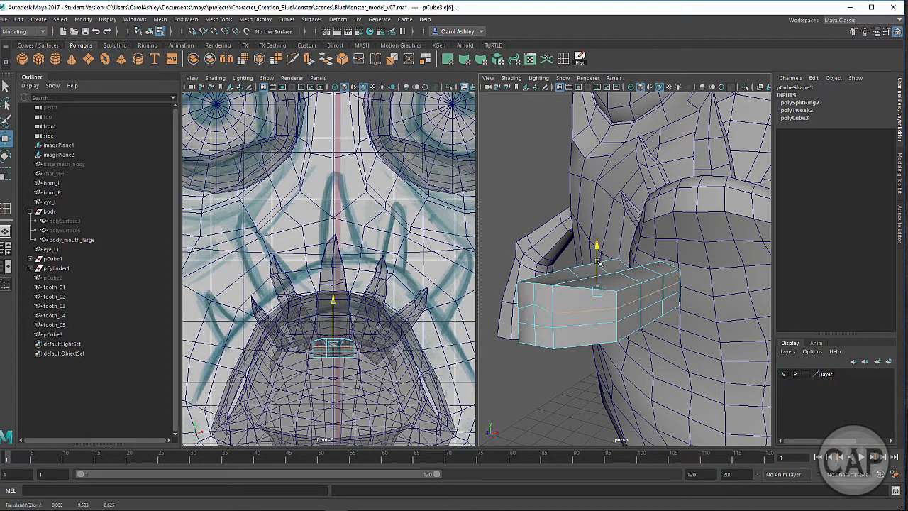
{"action": "left_click_drag", "start_coordinate": [599, 301], "coordinate": [560, 329], "text": "alt"}
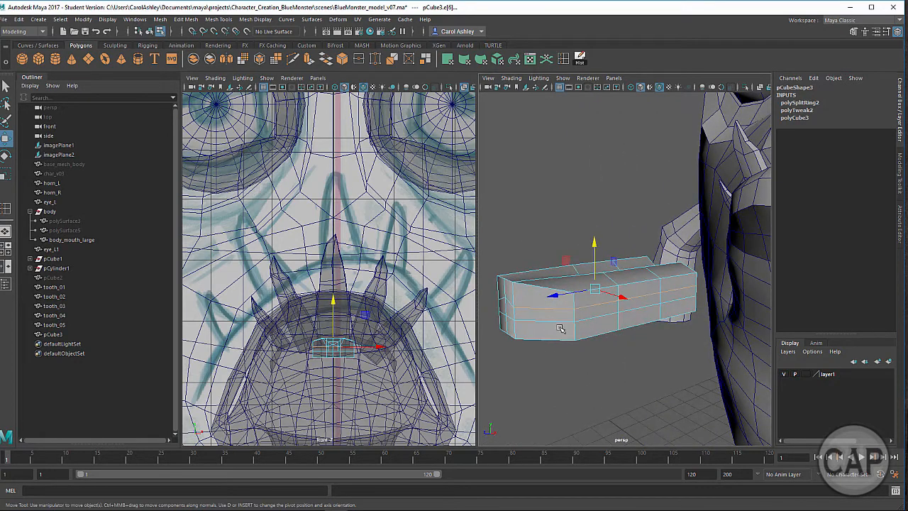
Step: Undo the last edge loop move and delete the upper horizontal edge loop around the block's sides
{"action": "key", "text": "ctrl+z"}
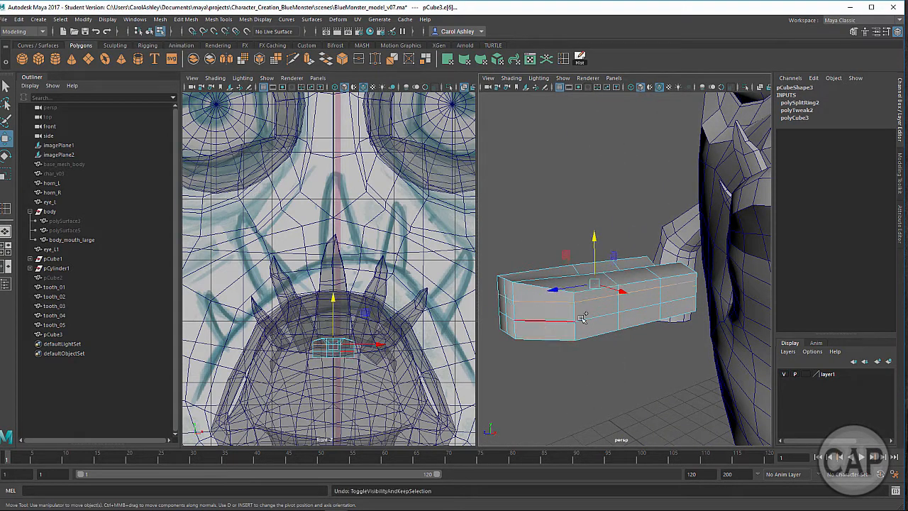
{"action": "middle_click_drag", "start_coordinate": [552, 313], "coordinate": [575, 338], "text": "alt"}
{"action": "left_click_drag", "start_coordinate": [576, 339], "coordinate": [622, 327], "text": "alt"}
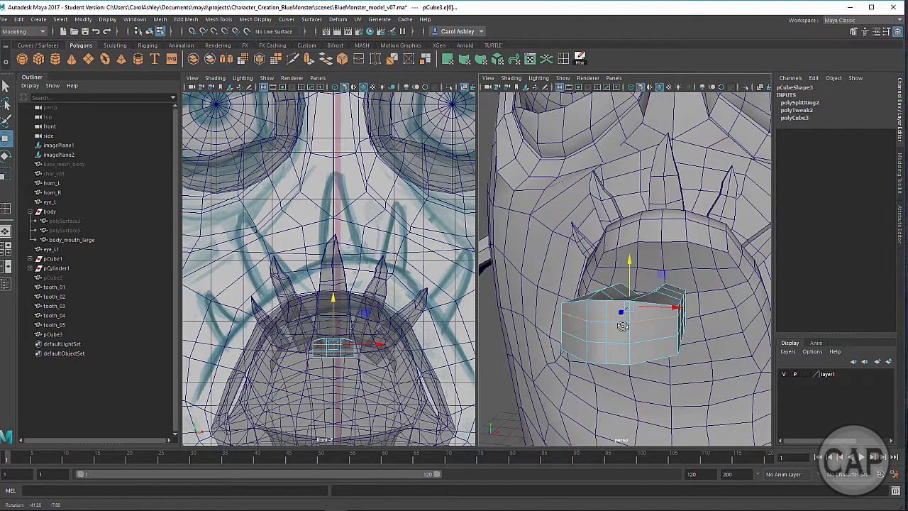
{"action": "right_click_drag", "start_coordinate": [622, 327], "coordinate": [648, 331], "text": "alt"}
{"action": "left_click_drag", "start_coordinate": [648, 331], "coordinate": [657, 338], "text": "alt"}
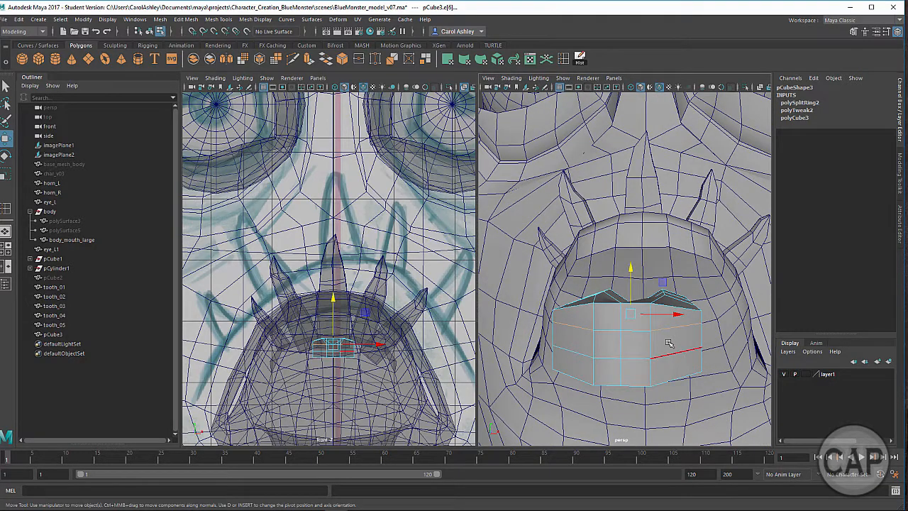
{"action": "left_click", "coordinate": [654, 313]}
{"action": "key", "text": "Delete"}
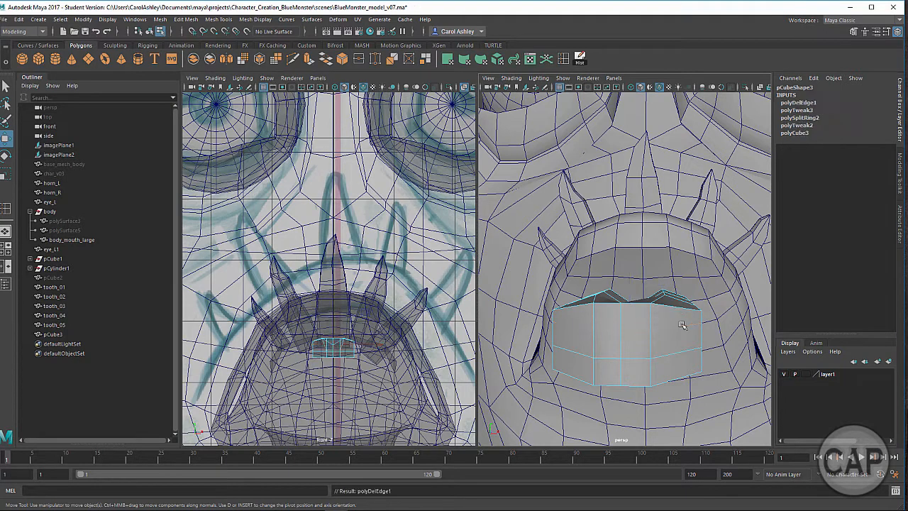
Step: Raise the remaining horizontal edge loop to mid-height on the block's sides and scale it outward in X
{"action": "double_click", "coordinate": [641, 359]}
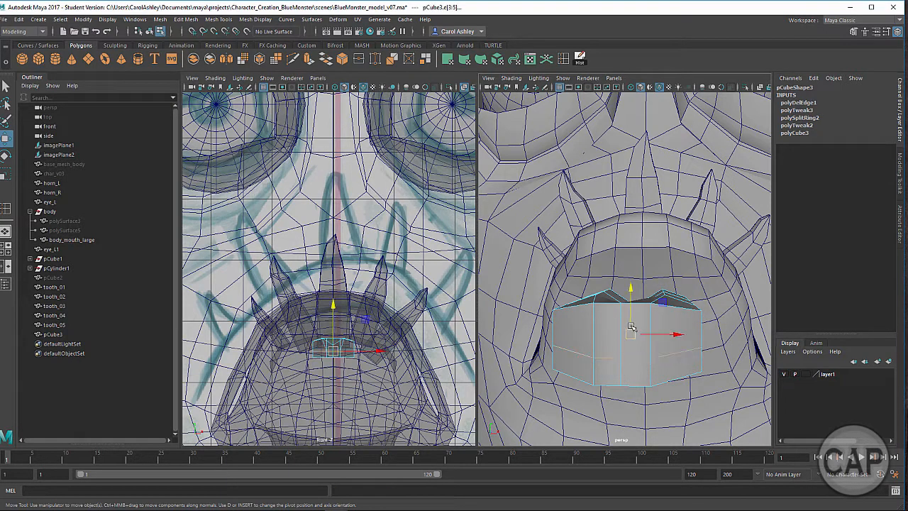
{"action": "left_click_drag", "start_coordinate": [631, 327], "coordinate": [633, 321]}
{"action": "key", "text": "t"}
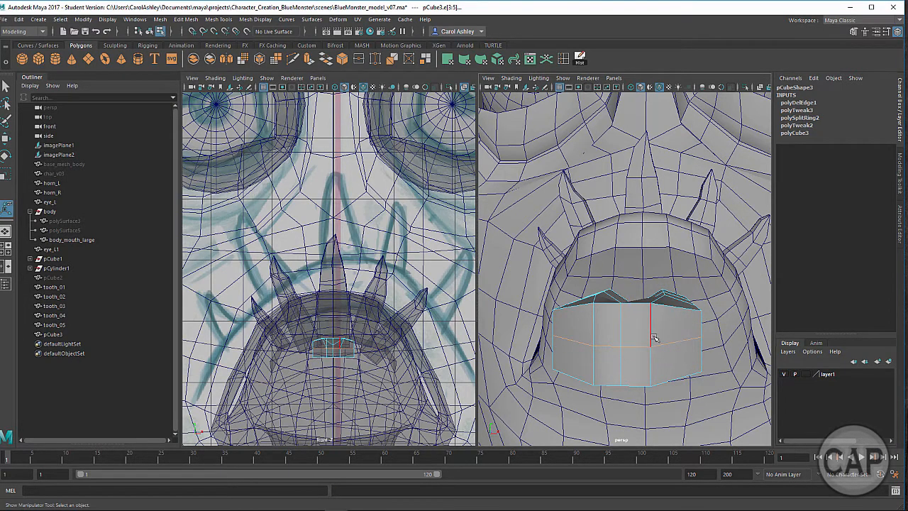
{"action": "key", "text": "r"}
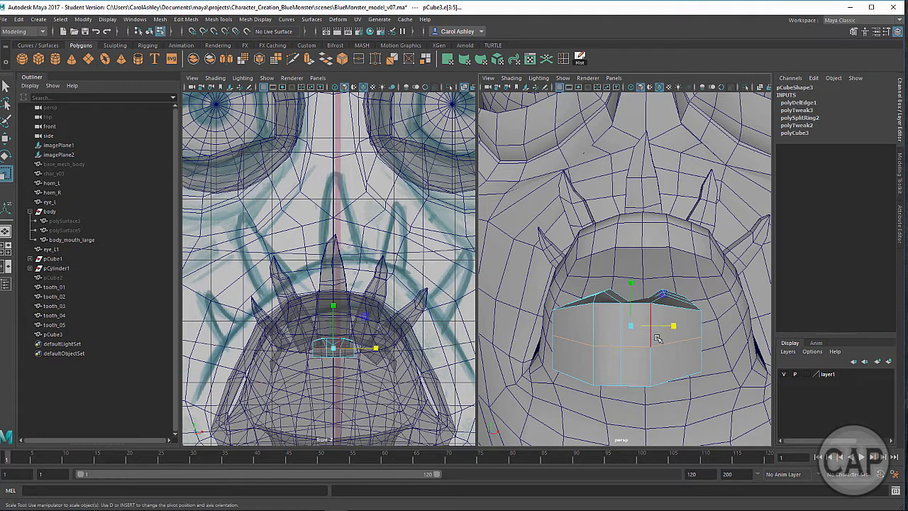
{"action": "left_click_drag", "start_coordinate": [670, 327], "coordinate": [605, 343]}
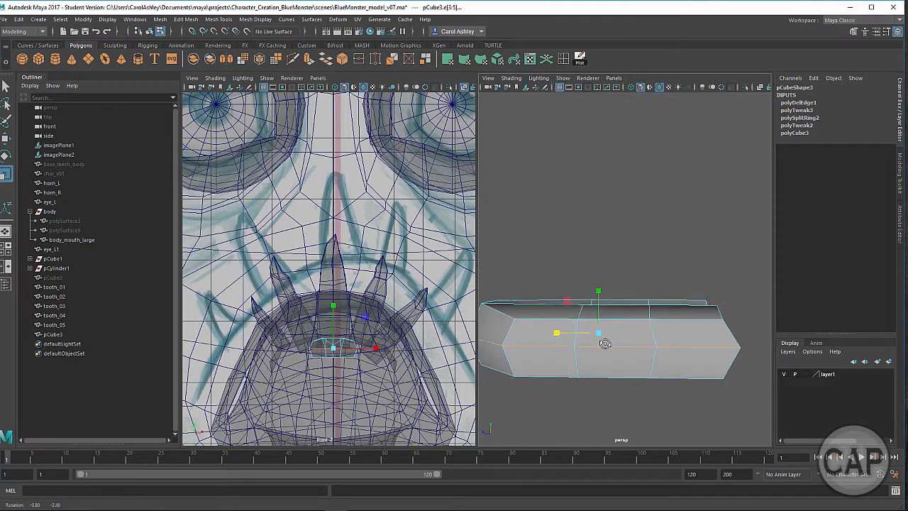
Step: Select the vertices across the middle of the tongue and raise them to arch its profile
{"action": "right_click_drag", "start_coordinate": [612, 227], "coordinate": [568, 224]}
{"action": "scroll", "coordinate": [594, 286], "scroll_direction": "down", "scroll_amount": 2}
{"action": "left_click_drag", "start_coordinate": [594, 286], "coordinate": [593, 303], "text": "alt"}
{"action": "left_click_drag", "start_coordinate": [652, 341], "coordinate": [623, 267]}
{"action": "key", "text": "w"}
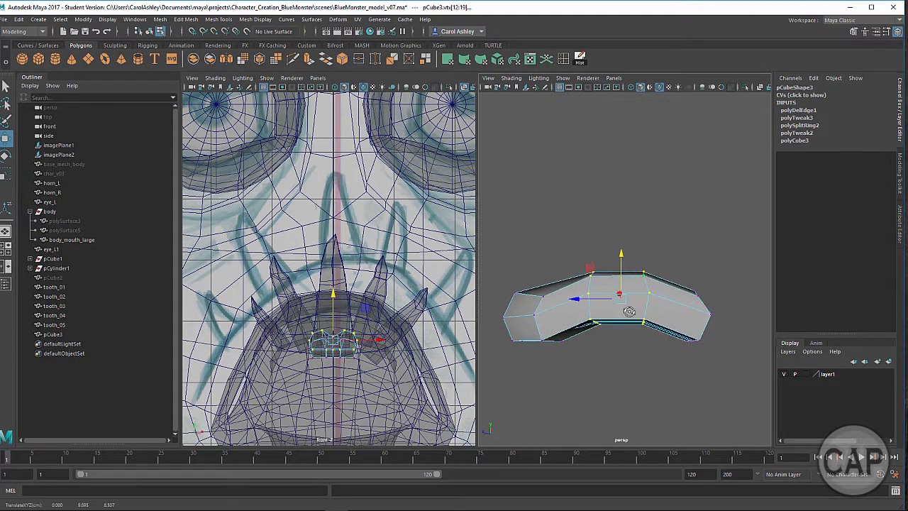
Step: Adjust the height of the central top vertices near the tongue's tip to shape the front of the groove
{"action": "left_click_drag", "start_coordinate": [630, 311], "coordinate": [658, 364], "text": "alt"}
{"action": "left_click", "coordinate": [633, 360]}
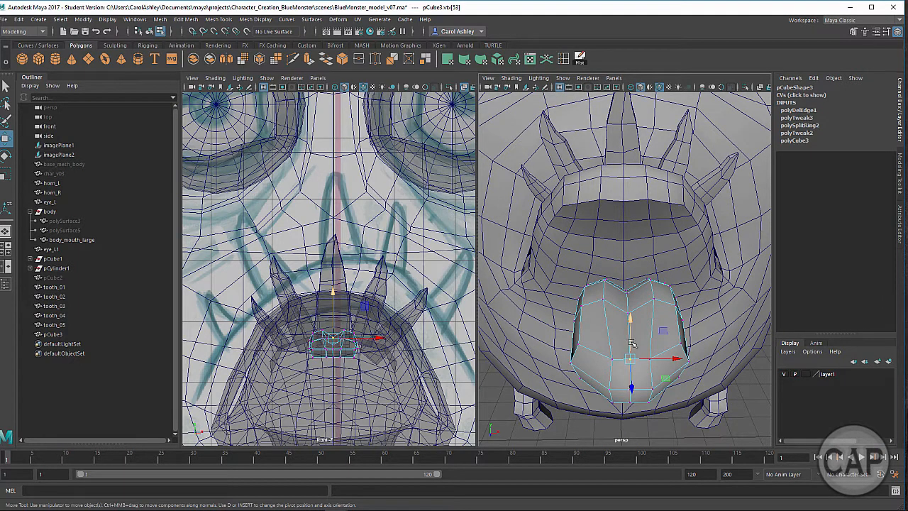
{"action": "left_click", "coordinate": [641, 358]}
{"action": "left_click", "coordinate": [614, 350], "text": "shift"}
{"action": "left_click_drag", "start_coordinate": [633, 340], "coordinate": [575, 340]}
{"action": "left_click", "coordinate": [576, 340]}
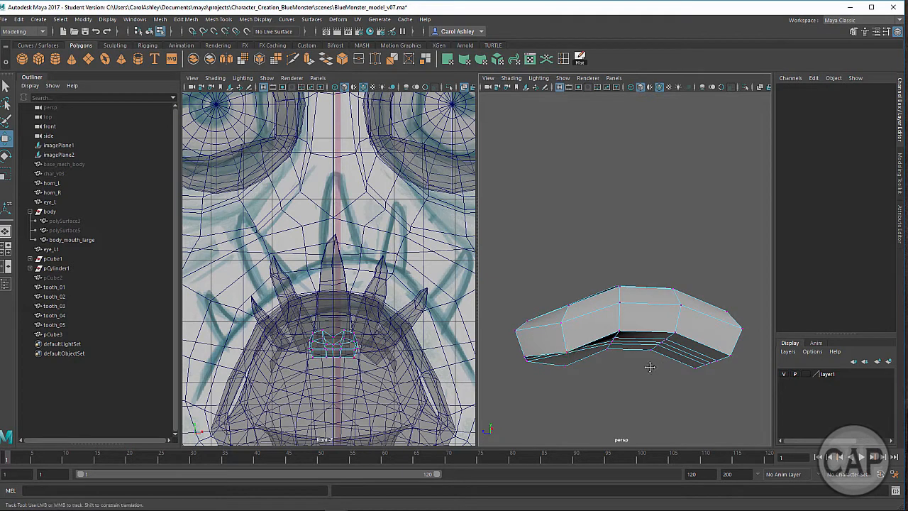
Step: Select the vertices across the middle of the tongue and scale them wider in X
{"action": "left_click_drag", "start_coordinate": [650, 367], "coordinate": [643, 229], "text": "alt"}
{"action": "key", "text": "r"}
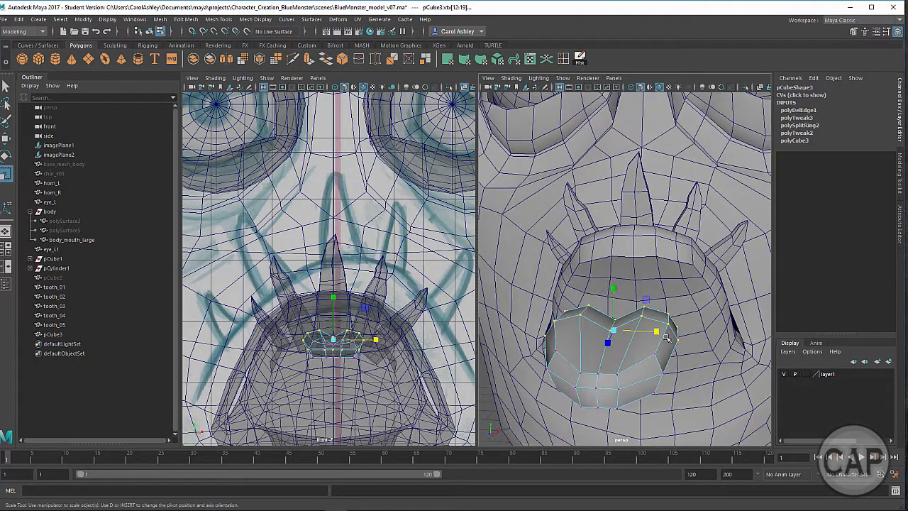
{"action": "right_click_drag", "start_coordinate": [643, 229], "coordinate": [647, 347]}
Step: Return the tongue to object mode and move it back in Z to 4.633, inside the mouth
{"action": "right_click_drag", "start_coordinate": [683, 232], "coordinate": [689, 215]}
{"action": "left_click_drag", "start_coordinate": [632, 305], "coordinate": [607, 315], "text": "alt"}
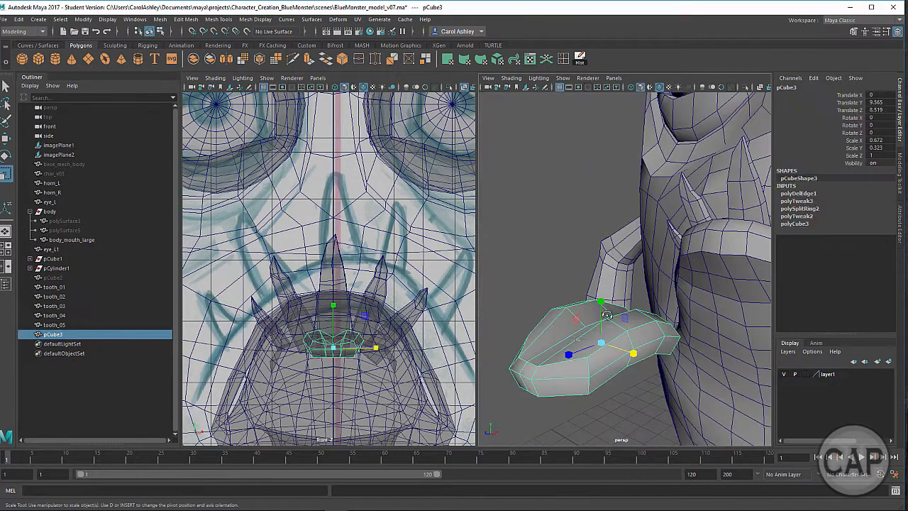
{"action": "key", "text": "w"}
{"action": "left_click_drag", "start_coordinate": [568, 354], "coordinate": [763, 283]}
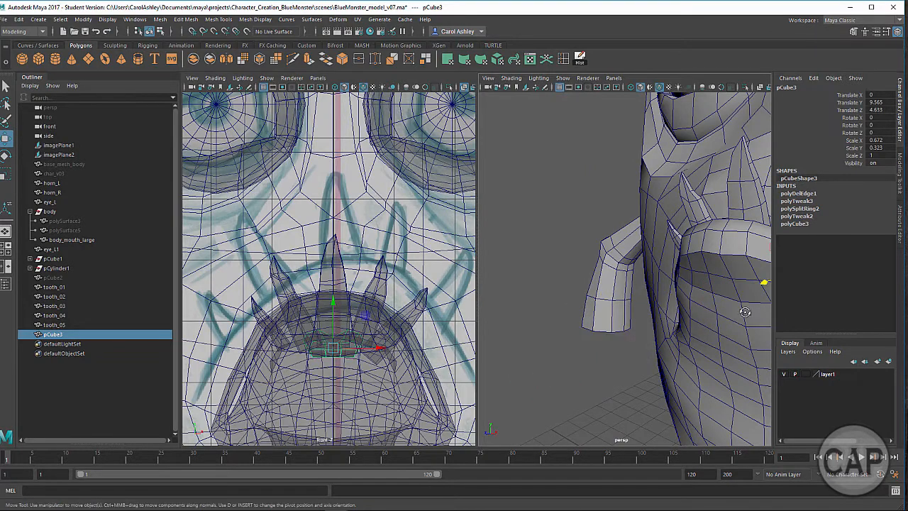
{"action": "middle_click_drag", "start_coordinate": [596, 328], "coordinate": [737, 313], "text": "alt"}
{"action": "key", "text": "f"}
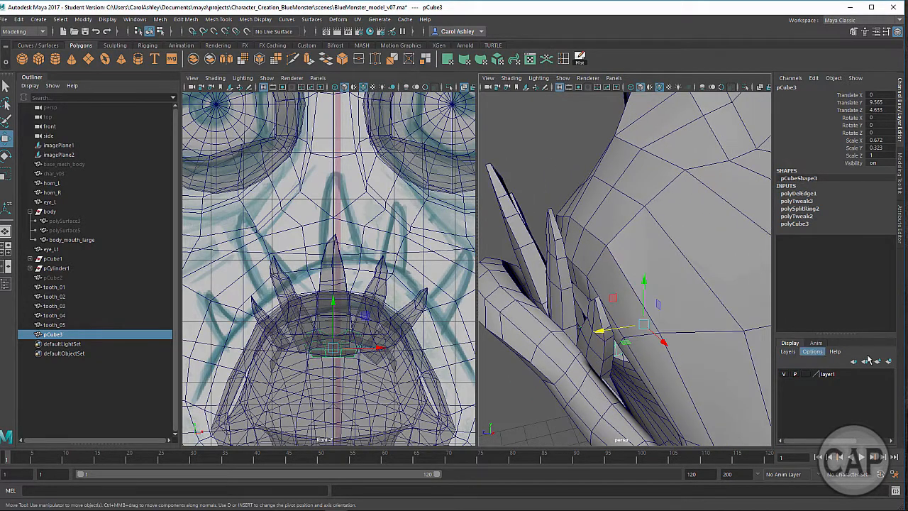
Step: Show the perspective view in wireframe and move the tongue farther back in Z to 4.318
{"action": "scroll", "coordinate": [745, 276], "scroll_direction": "up", "scroll_amount": 10}
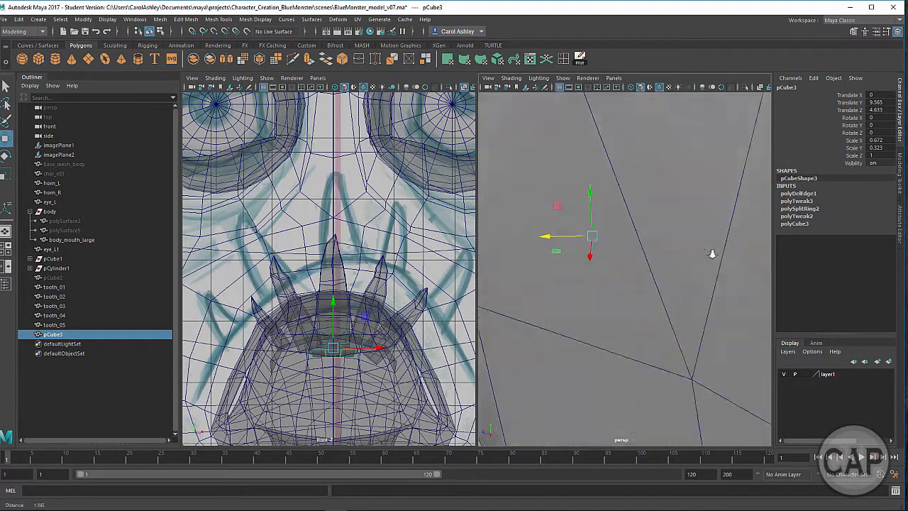
{"action": "left_click_drag", "start_coordinate": [744, 255], "coordinate": [601, 213], "text": "alt"}
{"action": "key", "text": "4"}
{"action": "right_click_drag", "start_coordinate": [601, 213], "coordinate": [572, 225], "text": "alt"}
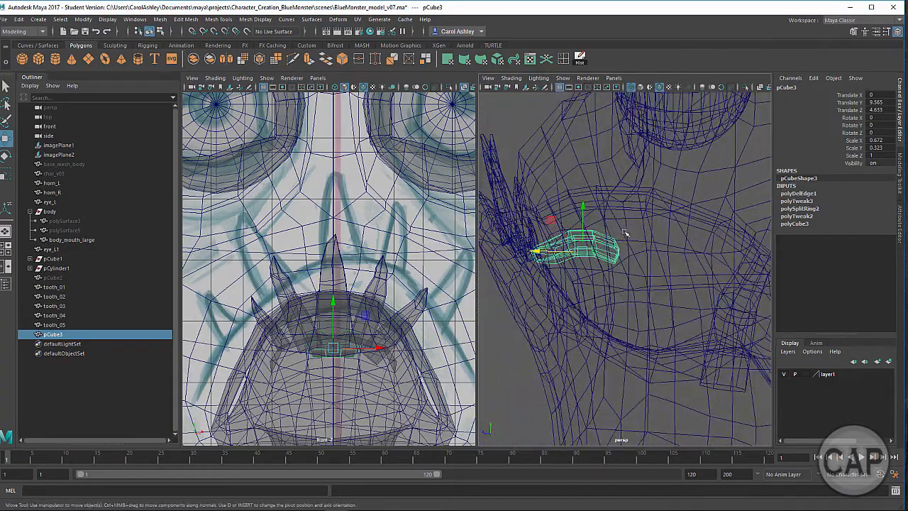
{"action": "middle_click_drag", "start_coordinate": [629, 256], "coordinate": [603, 258], "text": "alt"}
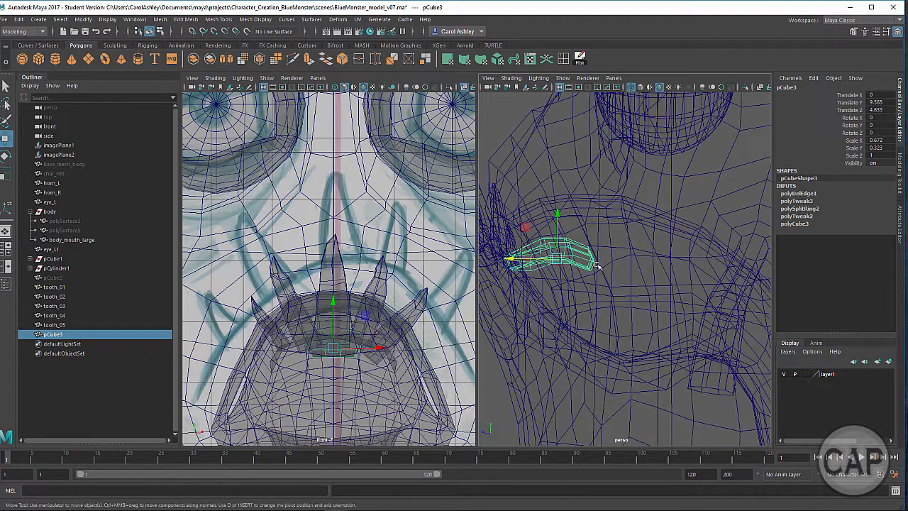
{"action": "key", "text": "e"}
{"action": "key", "text": "w"}
{"action": "left_click_drag", "start_coordinate": [526, 258], "coordinate": [628, 305]}
Step: Scale the tongue up to about 1.25 in X, 0.387 in Y and 1.2 in Z to fill the mouth
{"action": "key", "text": "r"}
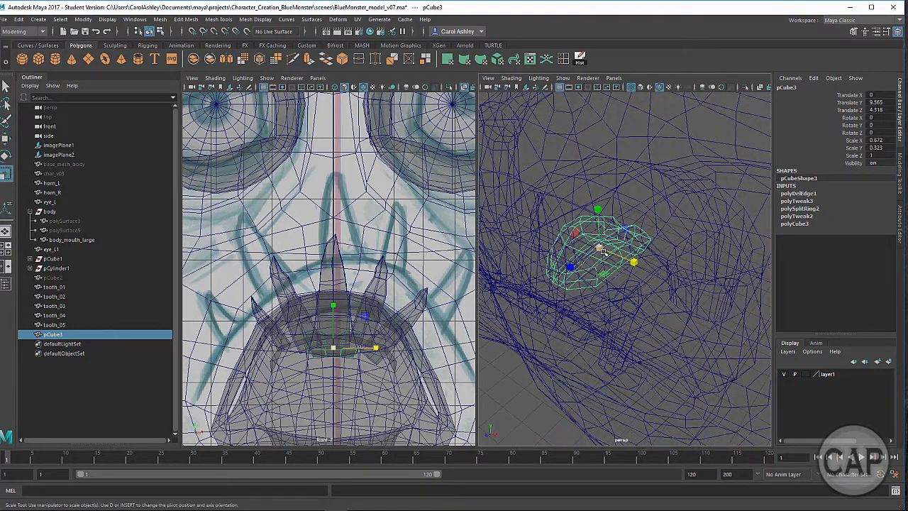
{"action": "left_click_drag", "start_coordinate": [603, 252], "coordinate": [648, 270]}
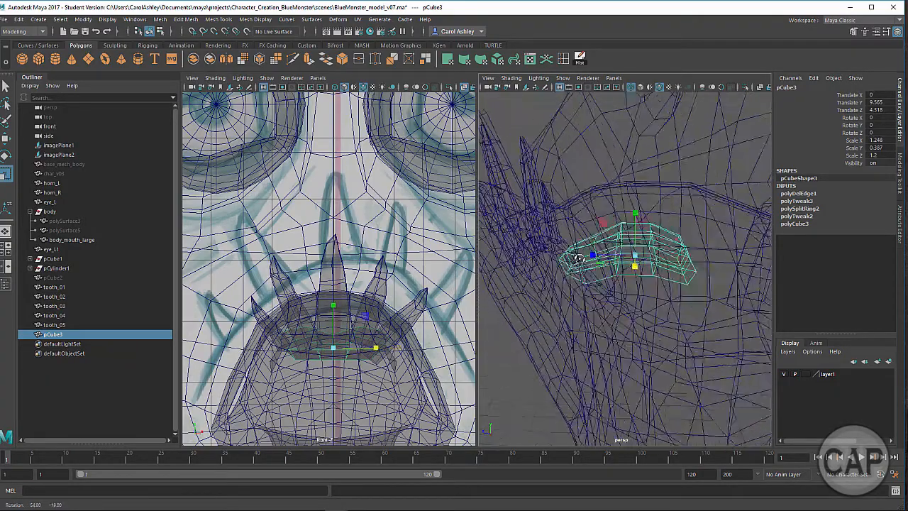
Step: Examine how the enlarged tongue fits against the mouth interior from the side, below and front
{"action": "left_click_drag", "start_coordinate": [539, 254], "coordinate": [658, 317], "text": "alt"}
{"action": "middle_click_drag", "start_coordinate": [656, 323], "coordinate": [619, 311], "text": "alt"}
{"action": "right_click_drag", "start_coordinate": [753, 310], "coordinate": [768, 312], "text": "alt"}
{"action": "left_click_drag", "start_coordinate": [673, 333], "coordinate": [608, 333], "text": "alt"}
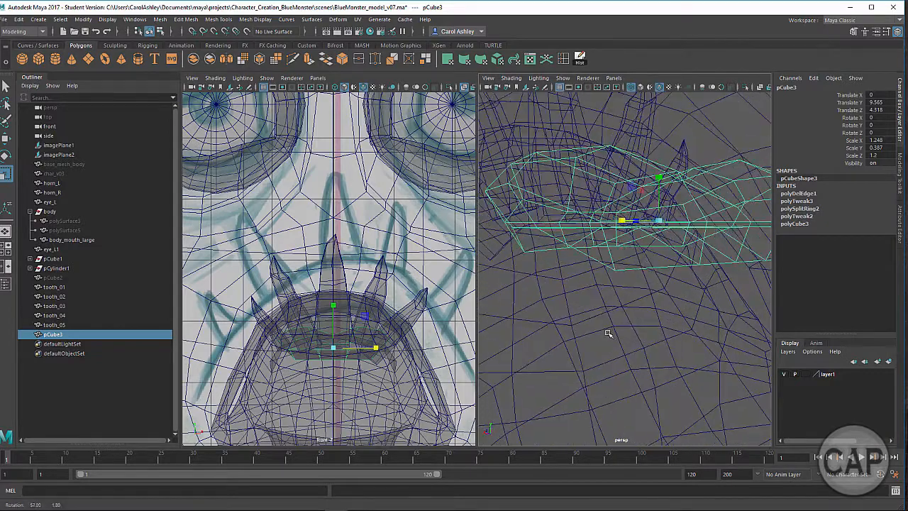
{"action": "middle_click_drag", "start_coordinate": [665, 319], "coordinate": [640, 297], "text": "alt"}
{"action": "left_click_drag", "start_coordinate": [640, 297], "coordinate": [595, 256], "text": "alt"}
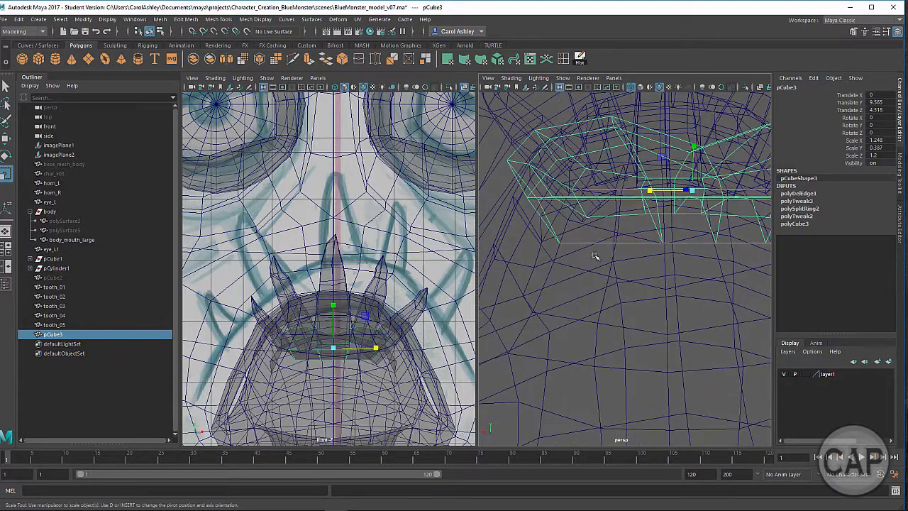
{"action": "left_click_drag", "start_coordinate": [613, 319], "coordinate": [750, 280], "text": "alt"}
{"action": "left_click_drag", "start_coordinate": [568, 314], "coordinate": [674, 315], "text": "alt"}
{"action": "middle_click_drag", "start_coordinate": [699, 317], "coordinate": [744, 318], "text": "alt"}
Step: Switch body_mouth_large to shaded edge editing, select an edge loop inside the mouth and raise it
{"action": "left_click", "coordinate": [564, 325]}
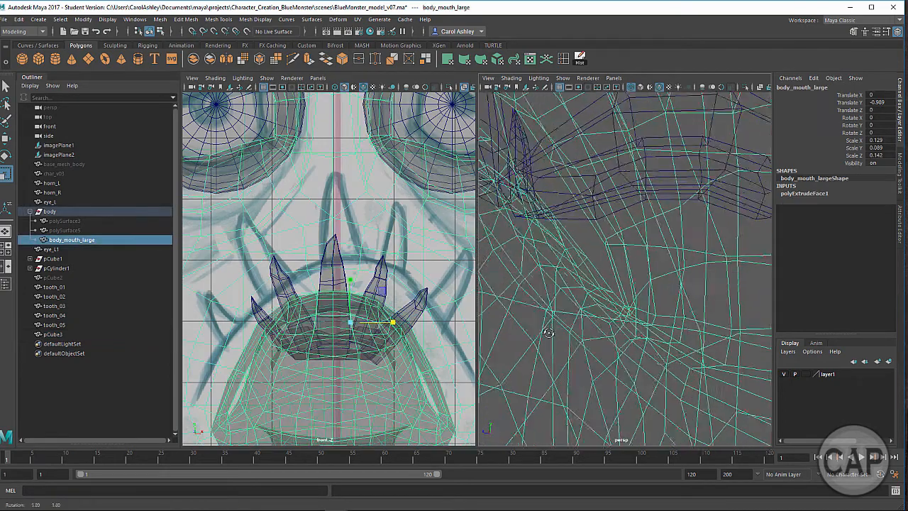
{"action": "middle_click_drag", "start_coordinate": [592, 310], "coordinate": [631, 312], "text": "alt"}
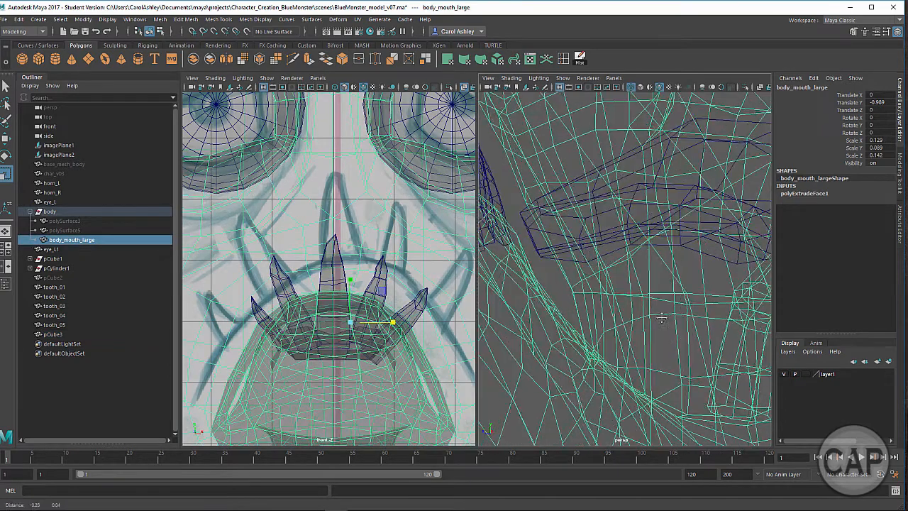
{"action": "left_click_drag", "start_coordinate": [591, 312], "coordinate": [631, 323], "text": "alt"}
{"action": "middle_click_drag", "start_coordinate": [615, 331], "coordinate": [576, 323], "text": "alt"}
{"action": "left_click_drag", "start_coordinate": [576, 322], "coordinate": [626, 329], "text": "alt"}
{"action": "key", "text": "5"}
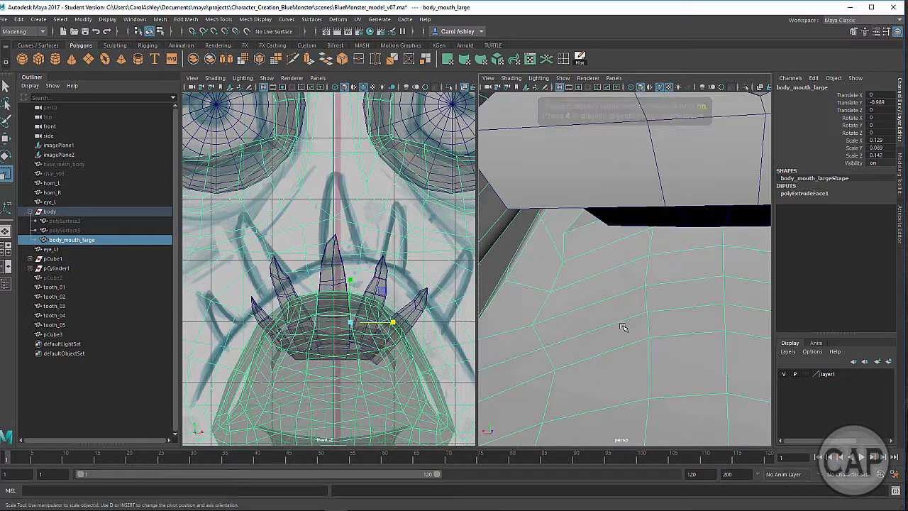
{"action": "mouse_move", "coordinate": [668, 320]}
{"action": "right_mouse_down", "text": "alt"}
{"action": "mouse_move", "coordinate": [556, 305]}
{"action": "mouse_move", "coordinate": [598, 304]}
{"action": "mouse_move", "coordinate": [557, 307]}
{"action": "mouse_move", "coordinate": [608, 294]}
{"action": "right_mouse_up", "text": "alt"}
{"action": "middle_click_drag", "start_coordinate": [608, 294], "coordinate": [552, 276], "text": "alt"}
{"action": "left_click_drag", "start_coordinate": [552, 276], "coordinate": [601, 255], "text": "alt"}
{"action": "right_click_drag", "start_coordinate": [583, 229], "coordinate": [584, 257]}
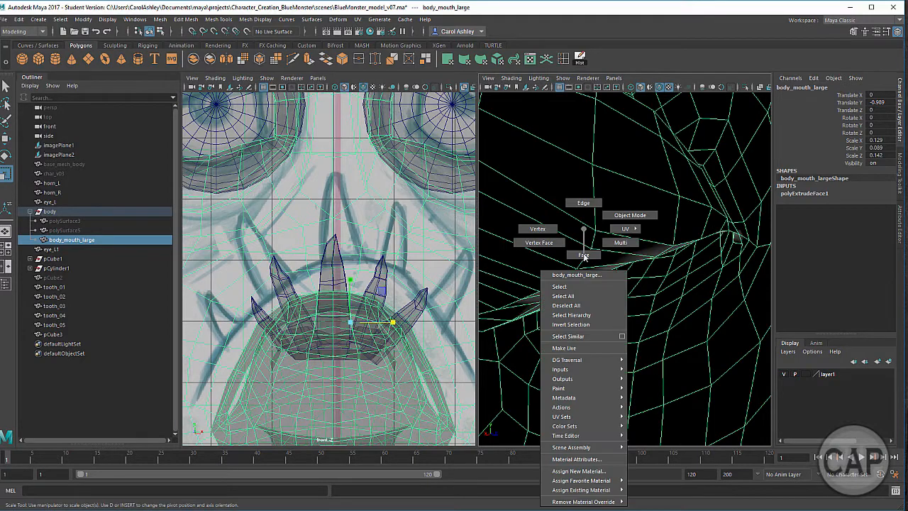
{"action": "right_click_drag", "start_coordinate": [586, 204], "coordinate": [586, 205]}
{"action": "left_click", "coordinate": [582, 259]}
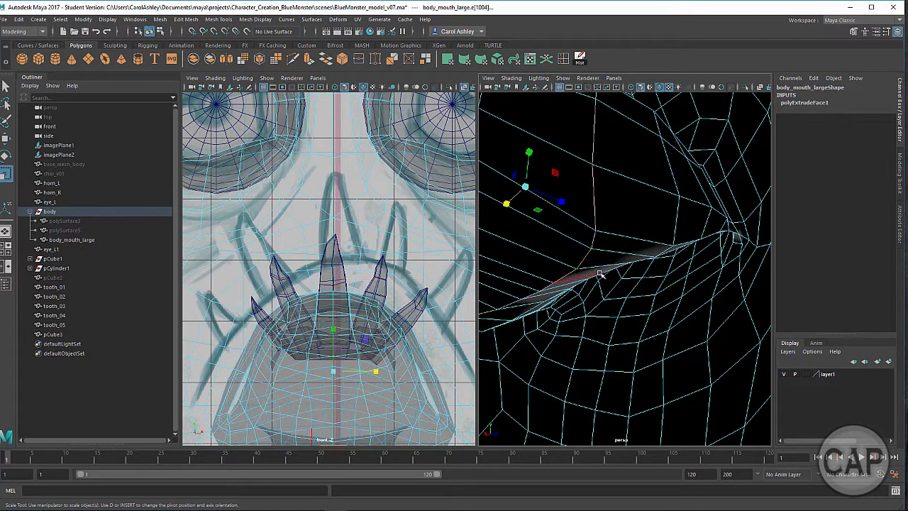
{"action": "left_click_drag", "start_coordinate": [600, 274], "coordinate": [589, 213], "text": "alt"}
{"action": "key", "text": "w"}
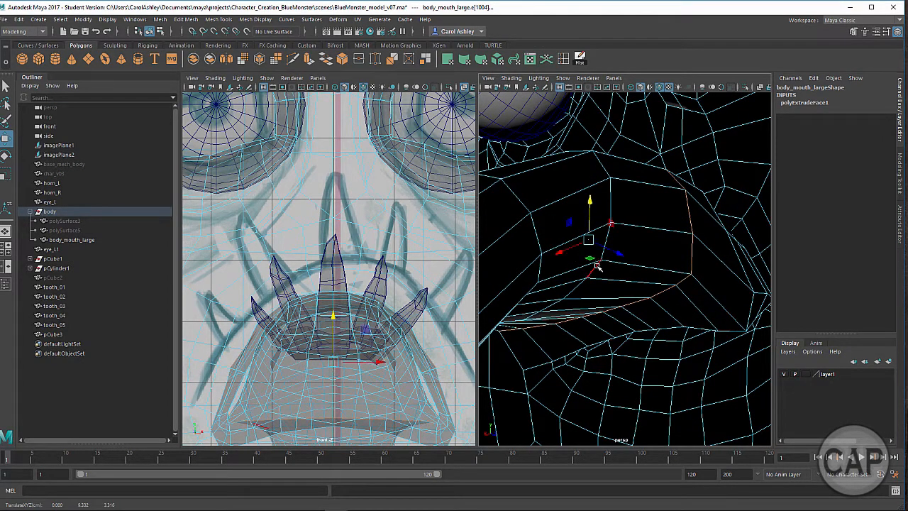
Step: Scale the next edge loop inside the mouth in Y and raise the neighbouring loop of the cavity
{"action": "left_click", "coordinate": [568, 233]}
{"action": "key", "text": "r"}
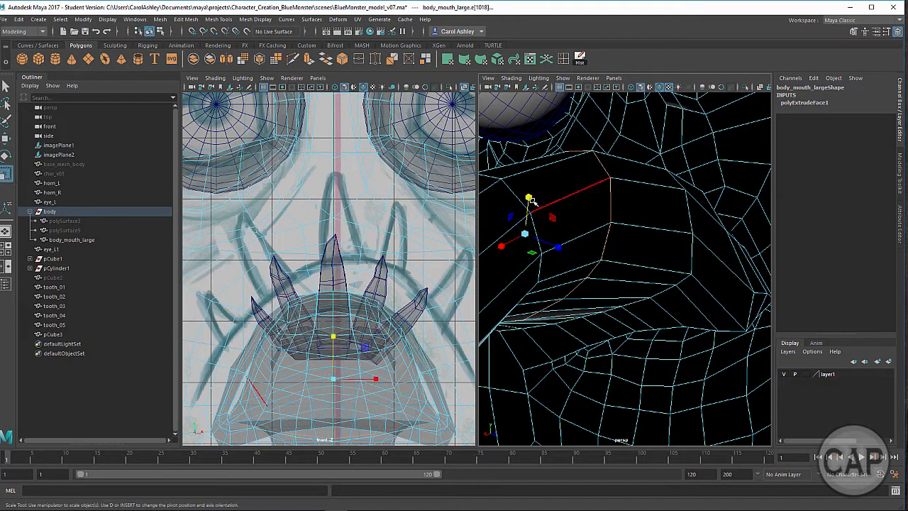
{"action": "left_click_drag", "start_coordinate": [529, 198], "coordinate": [619, 262]}
{"action": "key", "text": "w"}
{"action": "double_click", "coordinate": [582, 286]}
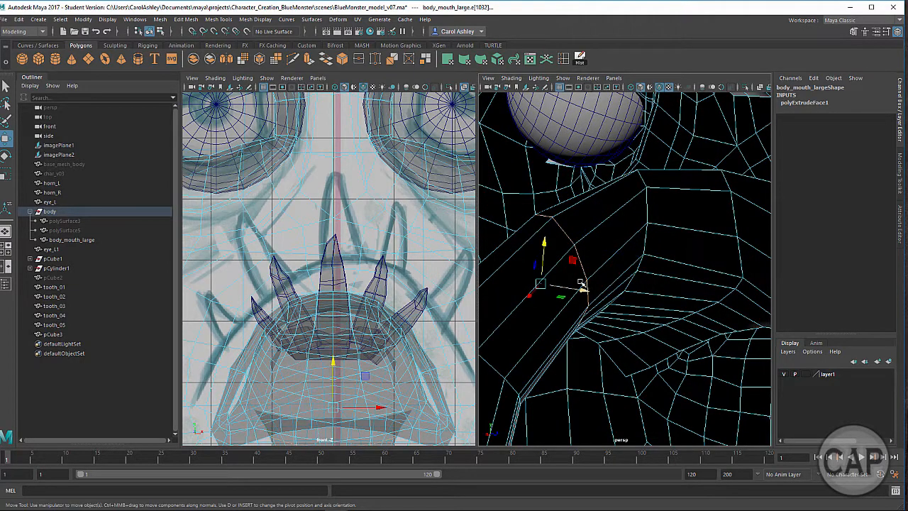
{"action": "left_click_drag", "start_coordinate": [540, 282], "coordinate": [647, 353]}
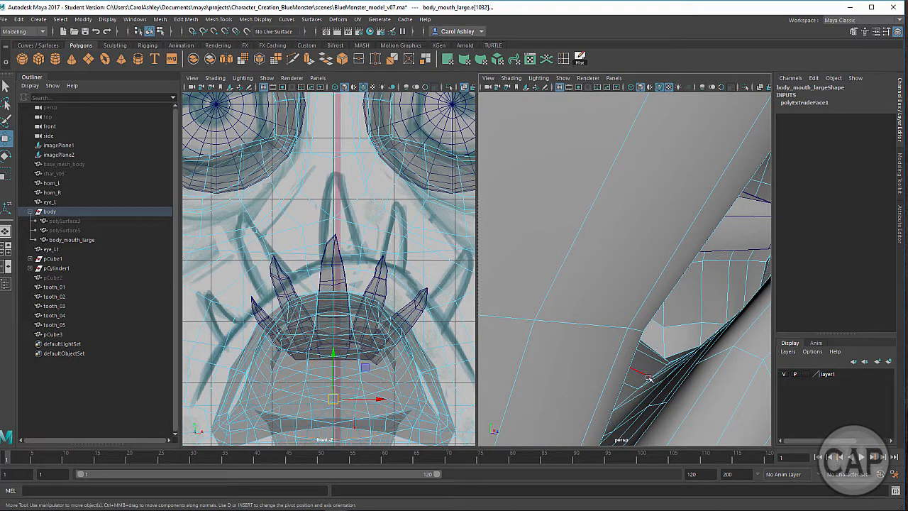
Step: Select the edge loop along the inner side of the lip and lower it slightly
{"action": "left_click", "coordinate": [648, 379]}
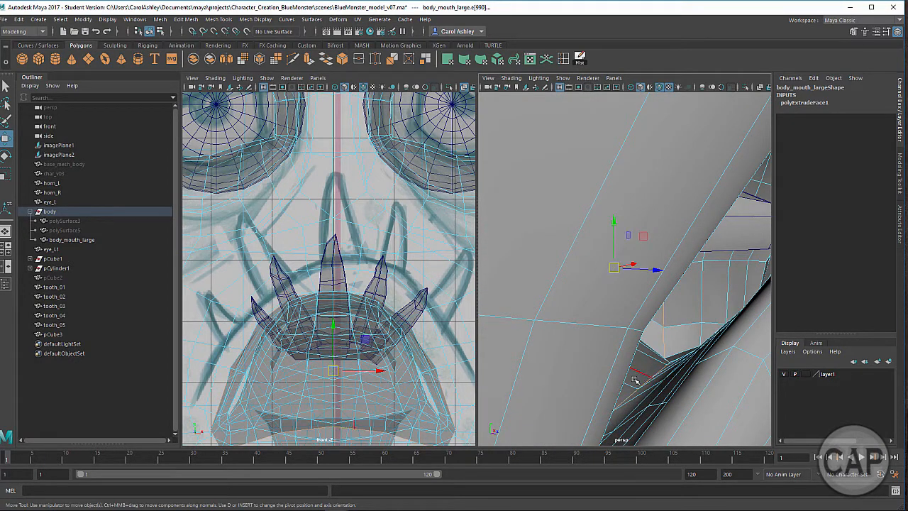
{"action": "left_click_drag", "start_coordinate": [636, 381], "coordinate": [655, 335], "text": "alt"}
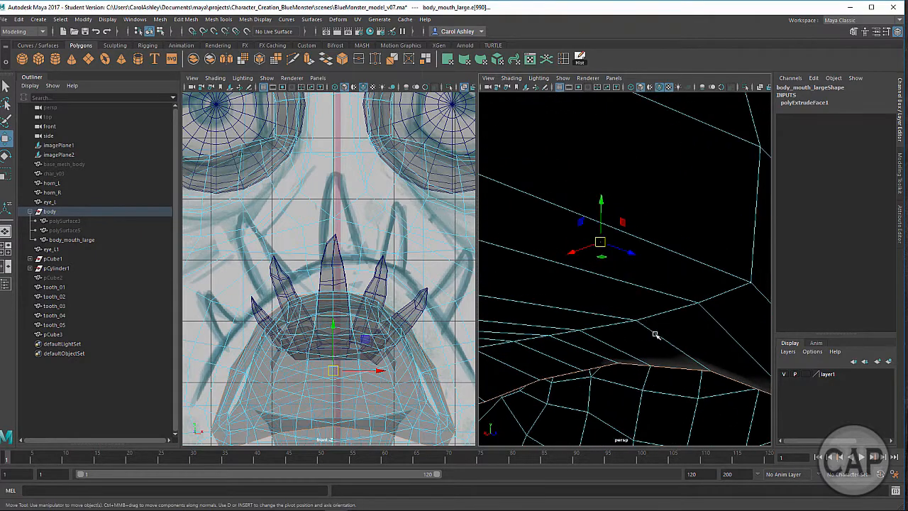
{"action": "middle_click_drag", "start_coordinate": [655, 335], "coordinate": [614, 333], "text": "alt"}
{"action": "left_click_drag", "start_coordinate": [614, 333], "coordinate": [604, 334], "text": "alt"}
{"action": "right_click_drag", "start_coordinate": [604, 334], "coordinate": [583, 327], "text": "alt"}
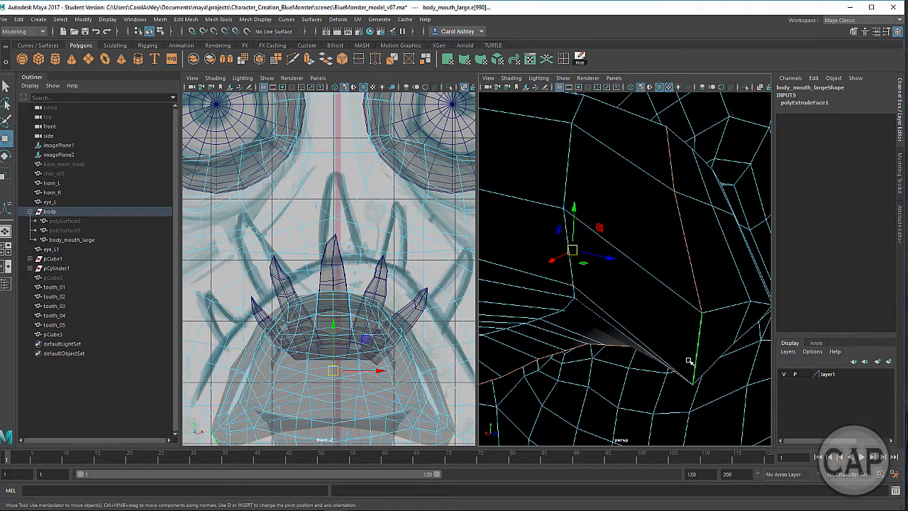
{"action": "key", "text": "t"}
{"action": "mouse_move", "coordinate": [575, 213]}
{"action": "left_mouse_down"}
{"action": "mouse_move", "coordinate": [575, 227]}
{"action": "mouse_move", "coordinate": [577, 219]}
{"action": "left_mouse_up"}
Step: Select the edges along the inner side of the lip towards the mouth corner and shift them slightly
{"action": "key", "text": "e"}
{"action": "key", "text": "w"}
{"action": "left_click_drag", "start_coordinate": [622, 256], "coordinate": [638, 225], "text": "alt"}
{"action": "left_click", "coordinate": [665, 221]}
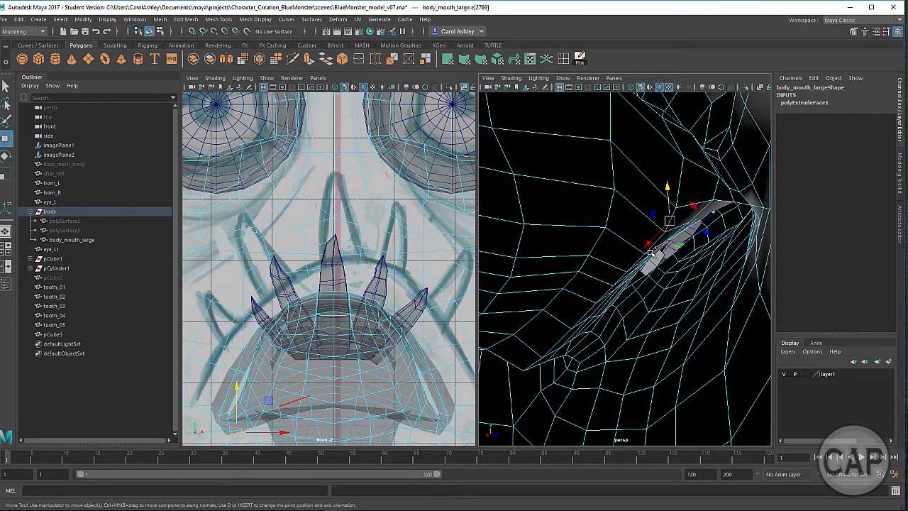
{"action": "left_click", "coordinate": [639, 261], "text": "shift"}
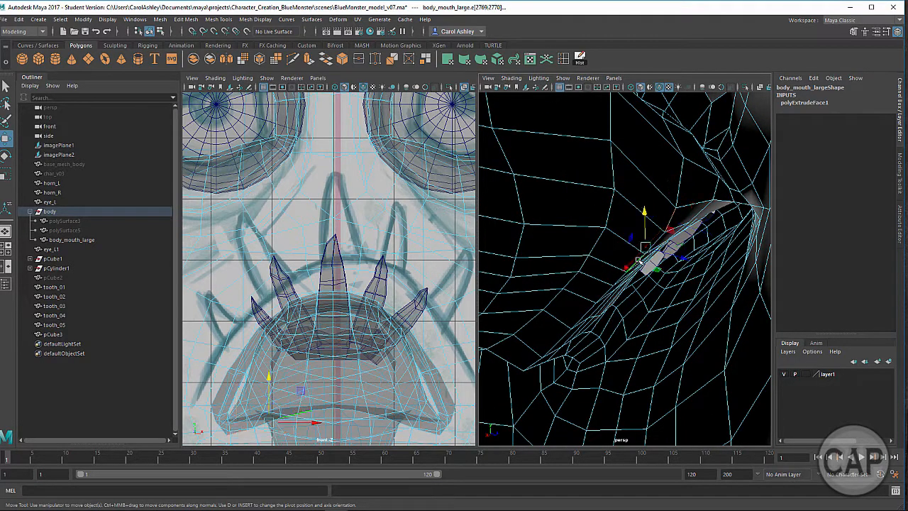
{"action": "left_click", "coordinate": [600, 298]}
{"action": "left_click", "coordinate": [549, 352], "text": "shift"}
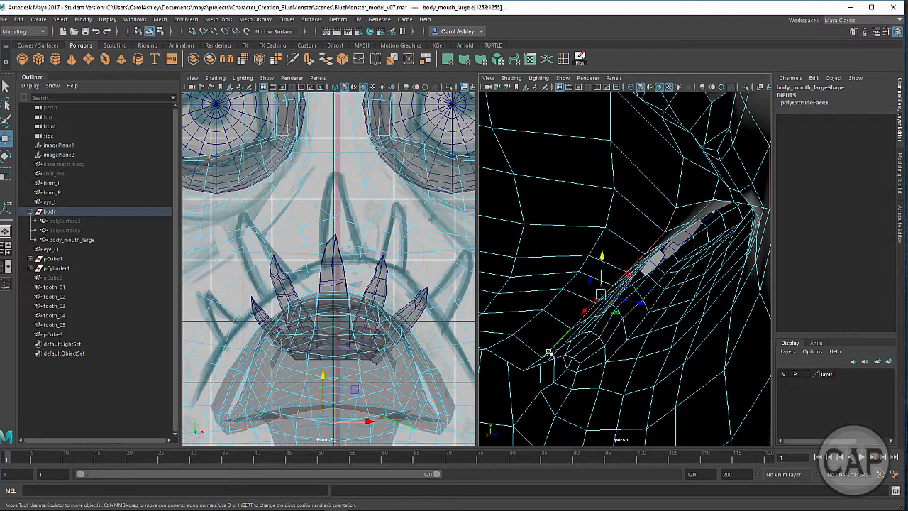
{"action": "left_click", "coordinate": [531, 360], "text": "shift"}
{"action": "mouse_move", "coordinate": [596, 264]}
{"action": "left_mouse_down"}
{"action": "mouse_move", "coordinate": [598, 242]}
{"action": "mouse_move", "coordinate": [603, 263]}
{"action": "mouse_move", "coordinate": [539, 293]}
{"action": "mouse_move", "coordinate": [582, 270]}
{"action": "mouse_move", "coordinate": [617, 288]}
{"action": "left_mouse_up"}
Step: Select the neighbouring edge loop inside the mouth and adjust its position
{"action": "left_click", "coordinate": [617, 286]}
{"action": "double_click", "coordinate": [622, 288]}
{"action": "left_click_drag", "start_coordinate": [645, 192], "coordinate": [479, 231]}
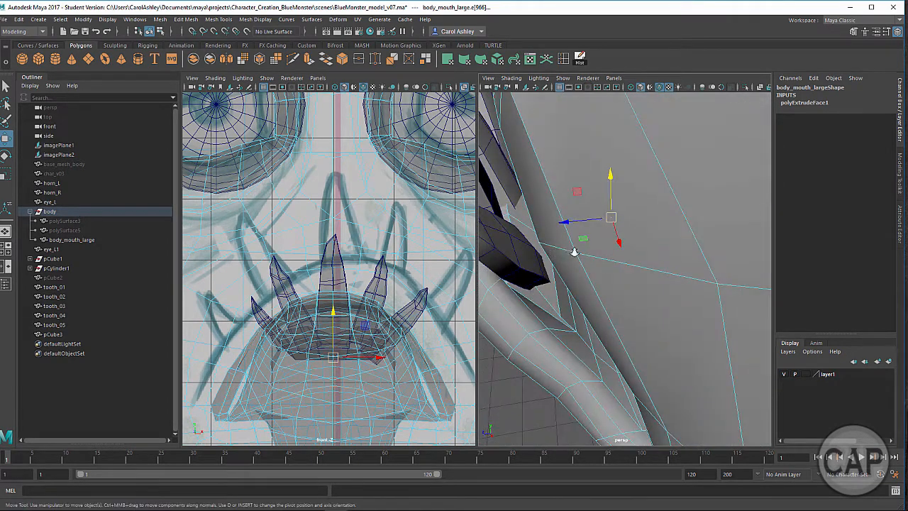
{"action": "left_click_drag", "start_coordinate": [575, 252], "coordinate": [692, 237], "text": "alt"}
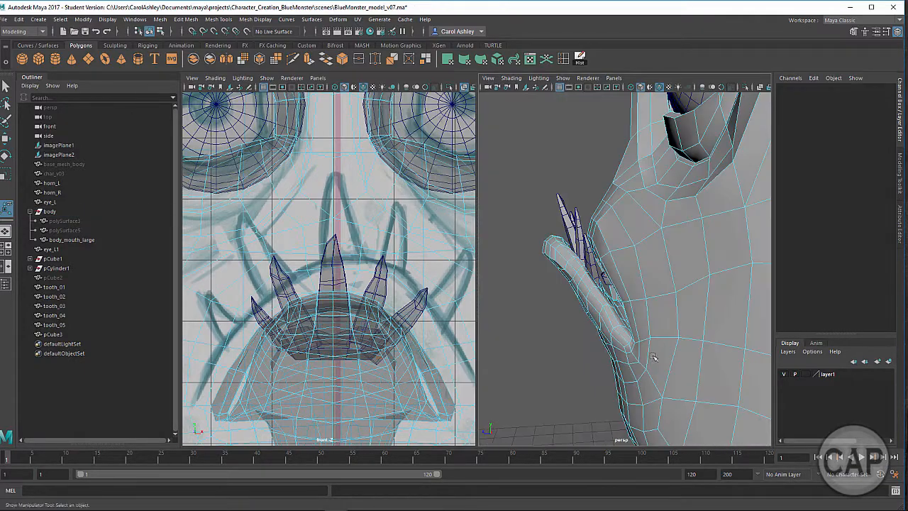
Step: Examine the mouth cavity and the teeth from the side and front in wireframe and shaded display
{"action": "middle_click_drag", "start_coordinate": [599, 362], "coordinate": [535, 348], "text": "alt"}
{"action": "left_click_drag", "start_coordinate": [535, 348], "coordinate": [604, 365], "text": "alt"}
{"action": "right_click_drag", "start_coordinate": [604, 365], "coordinate": [652, 363], "text": "alt"}
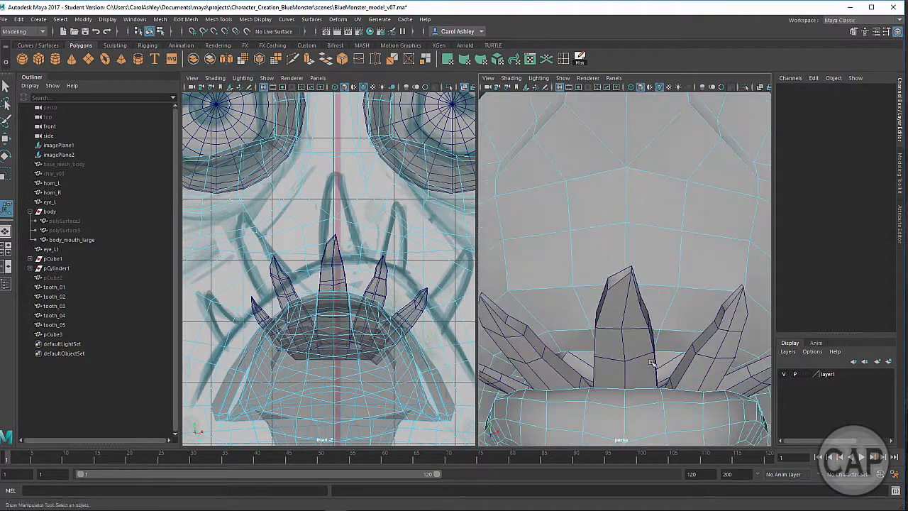
{"action": "left_click_drag", "start_coordinate": [651, 363], "coordinate": [569, 349], "text": "alt"}
{"action": "middle_click_drag", "start_coordinate": [570, 349], "coordinate": [607, 331], "text": "alt"}
{"action": "key", "text": "4"}
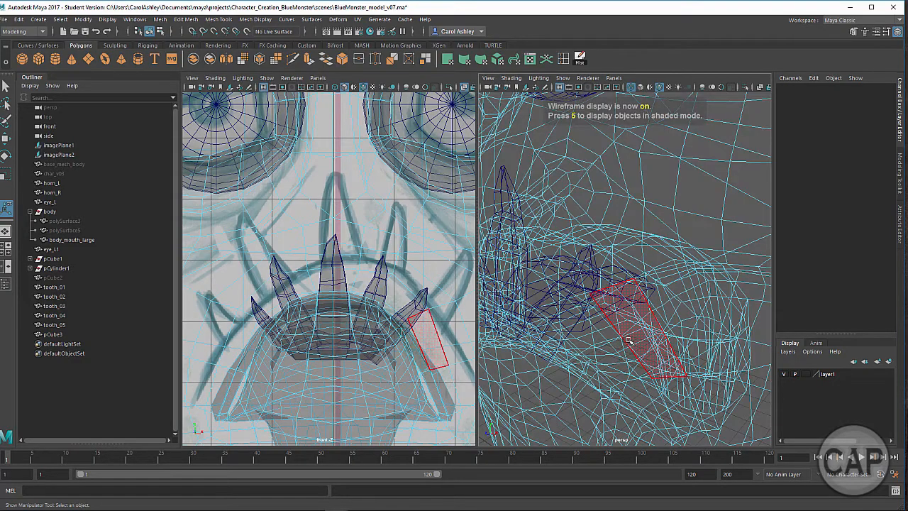
{"action": "left_click_drag", "start_coordinate": [607, 331], "coordinate": [573, 323], "text": "alt"}
{"action": "right_click_drag", "start_coordinate": [573, 323], "coordinate": [606, 319], "text": "alt"}
{"action": "middle_click_drag", "start_coordinate": [606, 319], "coordinate": [675, 326], "text": "alt"}
{"action": "left_click_drag", "start_coordinate": [674, 326], "coordinate": [639, 342], "text": "alt"}
{"action": "right_click_drag", "start_coordinate": [638, 342], "coordinate": [659, 341], "text": "alt"}
{"action": "mouse_move", "coordinate": [659, 341]}
{"action": "left_mouse_down", "text": "alt"}
{"action": "mouse_move", "coordinate": [677, 334]}
{"action": "mouse_move", "coordinate": [671, 345]}
{"action": "mouse_move", "coordinate": [590, 357]}
{"action": "left_mouse_up", "text": "alt"}
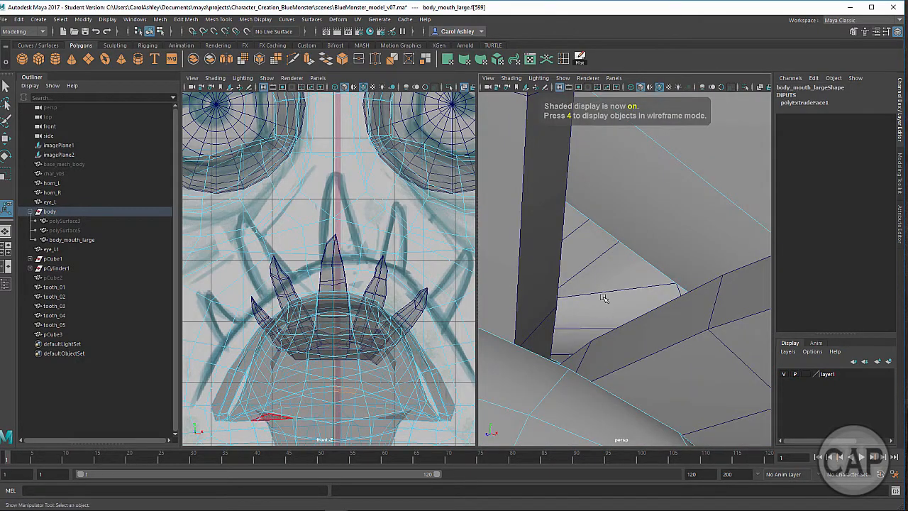
{"action": "right_click_drag", "start_coordinate": [648, 304], "coordinate": [556, 286], "text": "alt"}
{"action": "left_click_drag", "start_coordinate": [556, 286], "coordinate": [578, 294], "text": "alt"}
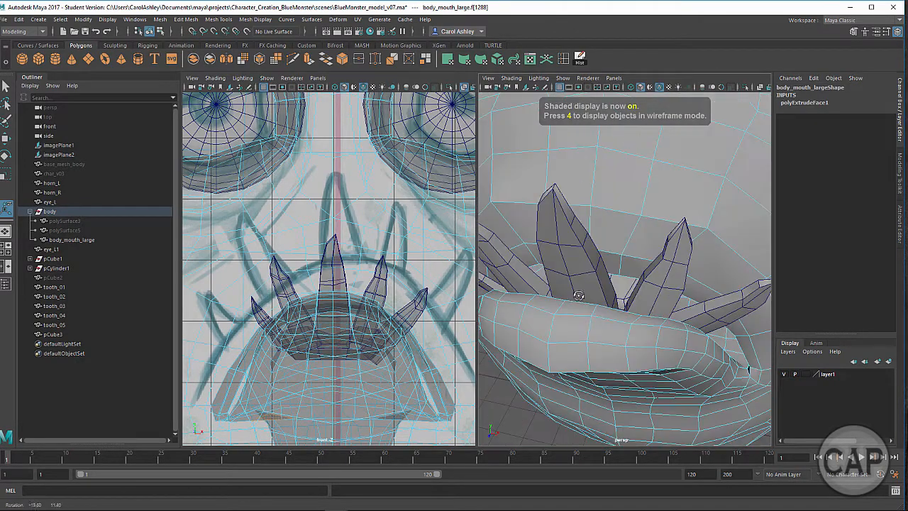
Step: Return to object mode, select the tongue and scale it to X 1.296, Y 0.581, Z 1.246
{"action": "left_click", "coordinate": [625, 287]}
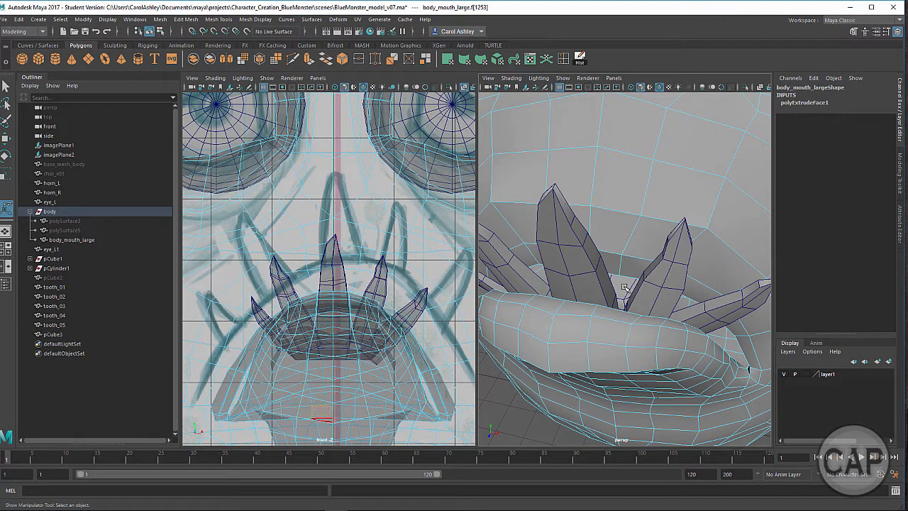
{"action": "right_click", "coordinate": [625, 286]}
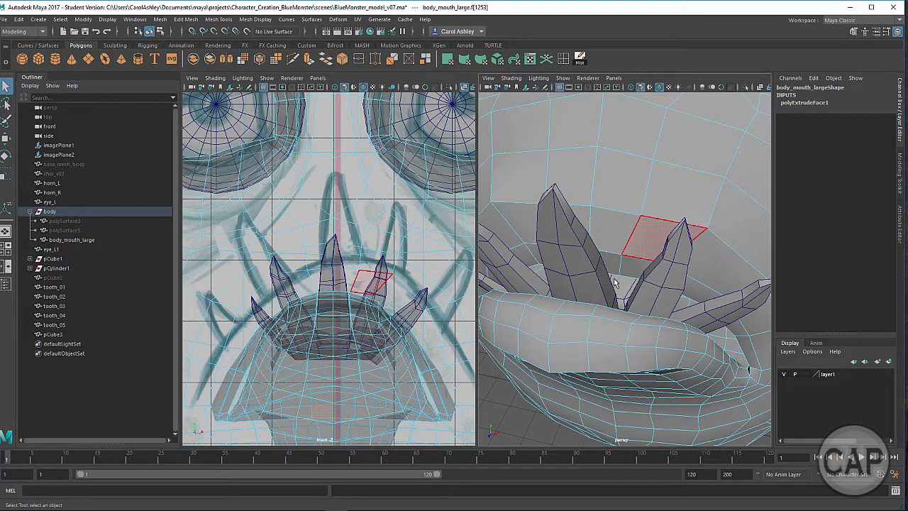
{"action": "right_click_drag", "start_coordinate": [645, 229], "coordinate": [673, 215]}
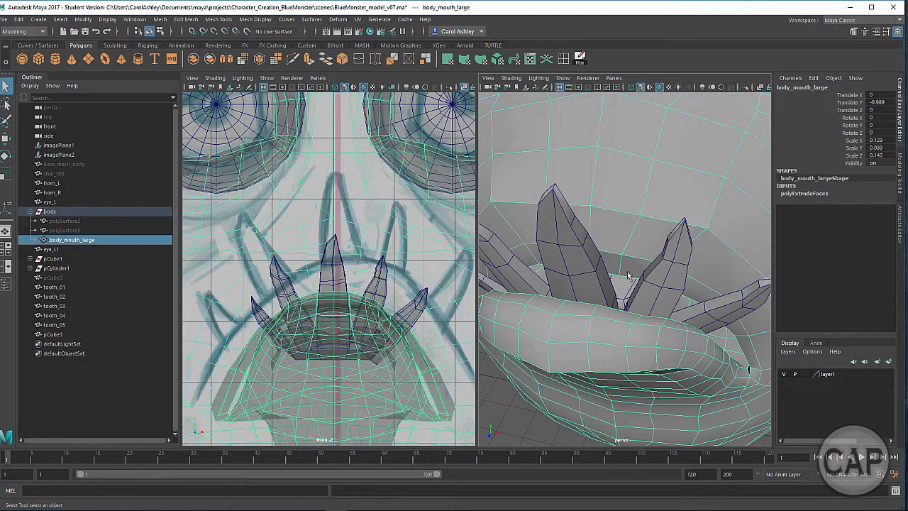
{"action": "left_click", "coordinate": [623, 283]}
{"action": "left_click_drag", "start_coordinate": [624, 289], "coordinate": [606, 284], "text": "alt"}
{"action": "scroll", "coordinate": [606, 284], "scroll_direction": "up", "scroll_amount": 4}
{"action": "middle_click_drag", "start_coordinate": [607, 284], "coordinate": [651, 284], "text": "alt"}
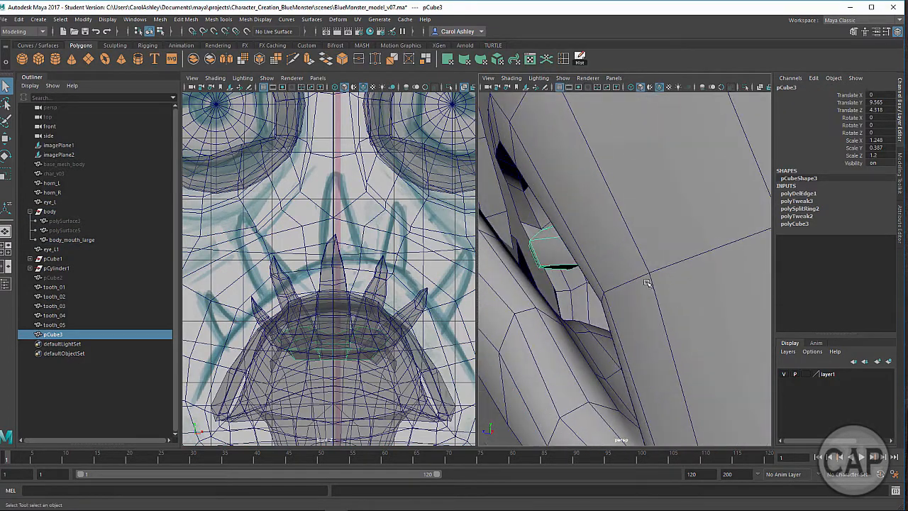
{"action": "key", "text": "e"}
{"action": "key", "text": "r"}
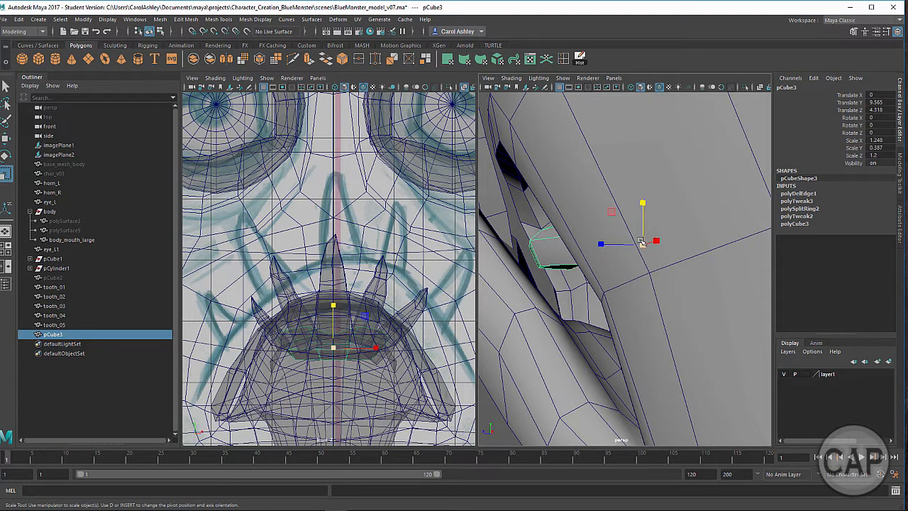
{"action": "left_click_drag", "start_coordinate": [640, 242], "coordinate": [646, 245]}
{"action": "left_click_drag", "start_coordinate": [644, 203], "coordinate": [644, 185]}
{"action": "left_click_drag", "start_coordinate": [609, 272], "coordinate": [631, 277], "text": "alt"}
Step: Tilt the tongue to a Rotate X of -19.268
{"action": "key", "text": "e"}
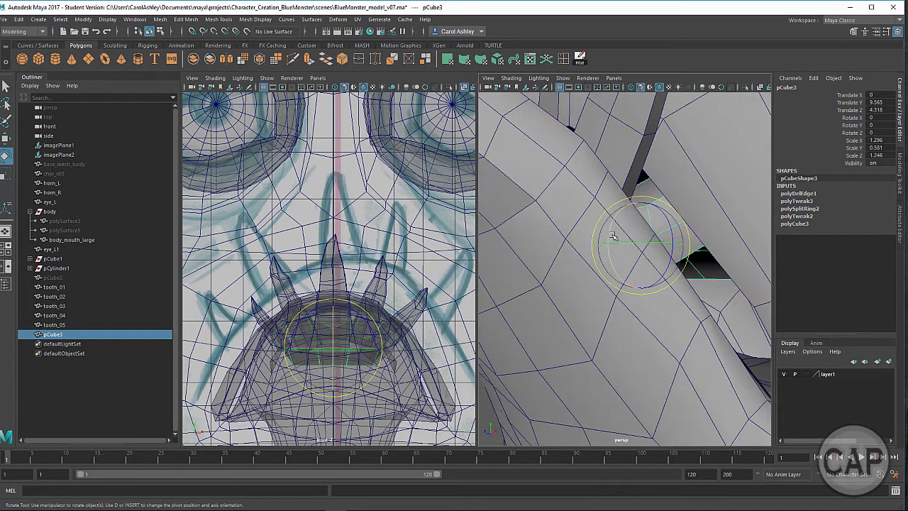
{"action": "left_click_drag", "start_coordinate": [611, 239], "coordinate": [611, 223]}
{"action": "left_click_drag", "start_coordinate": [610, 274], "coordinate": [660, 229], "text": "alt"}
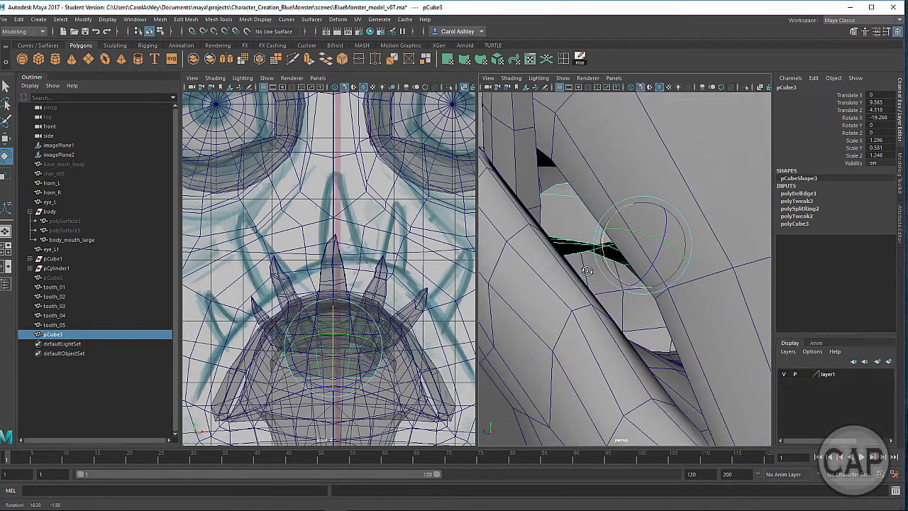
Step: Lower the tongue and push it back into the mouth to Translate Y 9.195 and Translate Z 4.025
{"action": "key", "text": "w"}
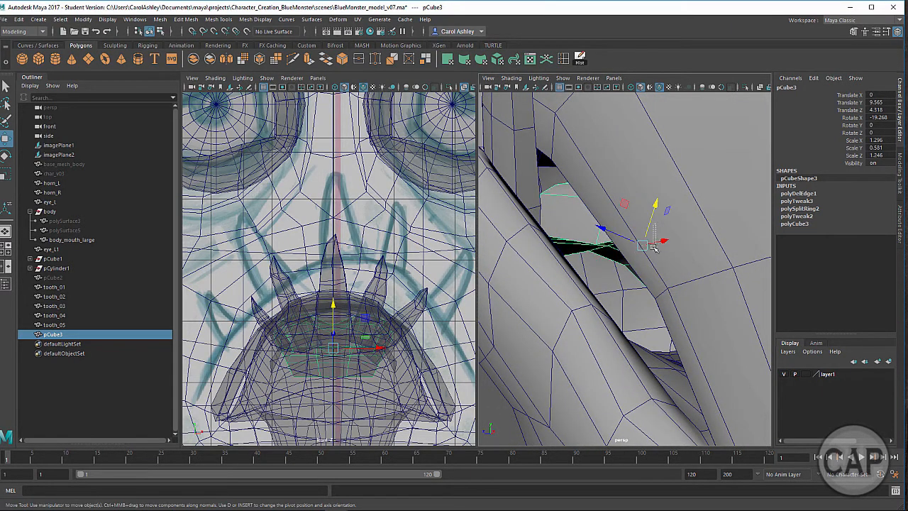
{"action": "left_click", "coordinate": [654, 244], "text": "shift"}
{"action": "key", "text": "ctrl+z"}
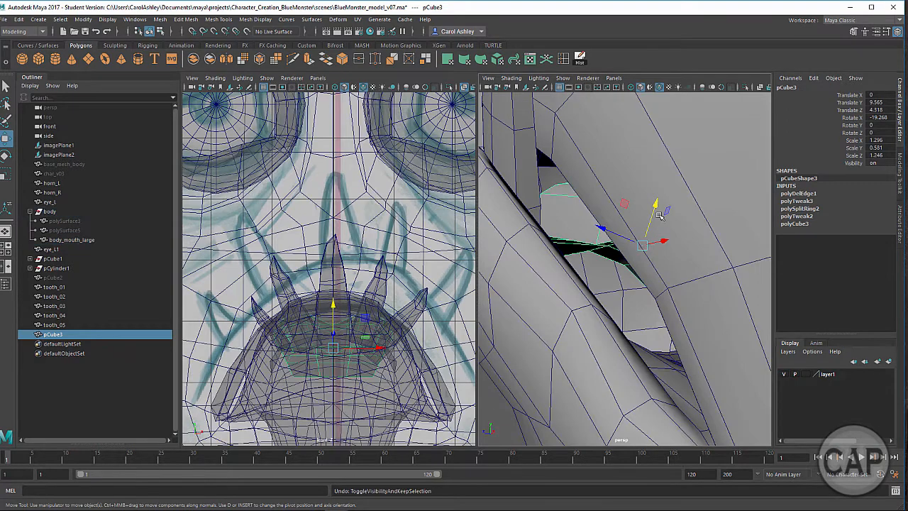
{"action": "left_click_drag", "start_coordinate": [654, 209], "coordinate": [684, 310]}
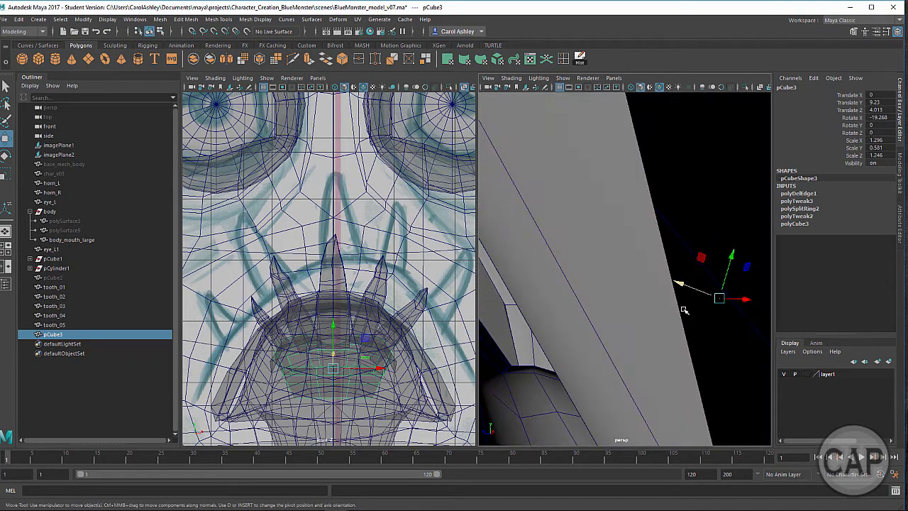
{"action": "mouse_move", "coordinate": [724, 272]}
{"action": "left_mouse_down"}
{"action": "mouse_move", "coordinate": [726, 263]}
{"action": "mouse_move", "coordinate": [729, 270]}
{"action": "left_mouse_up"}
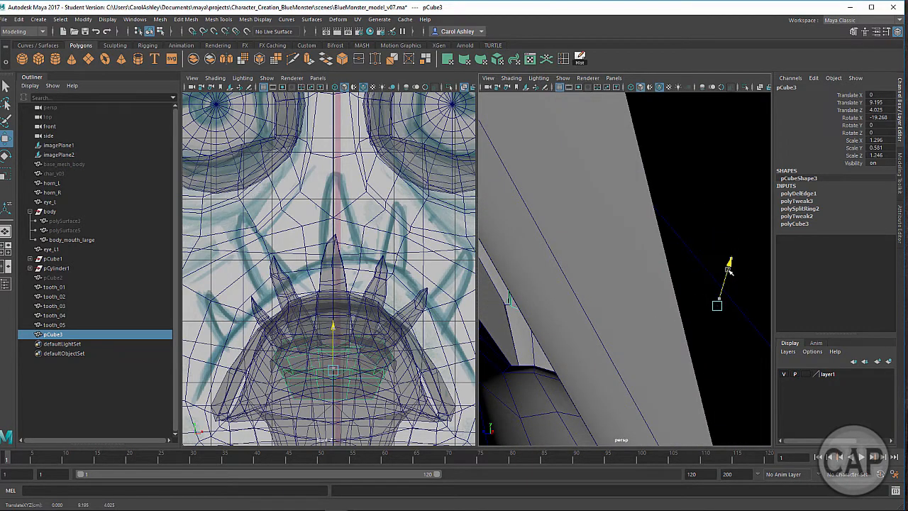
Step: Examine the brow area above the eyes from several angles and against the front reference drawing
{"action": "left_click_drag", "start_coordinate": [613, 310], "coordinate": [628, 327], "text": "alt"}
{"action": "left_click_drag", "start_coordinate": [697, 310], "coordinate": [619, 344], "text": "alt"}
{"action": "right_click_drag", "start_coordinate": [619, 344], "coordinate": [648, 329], "text": "alt"}
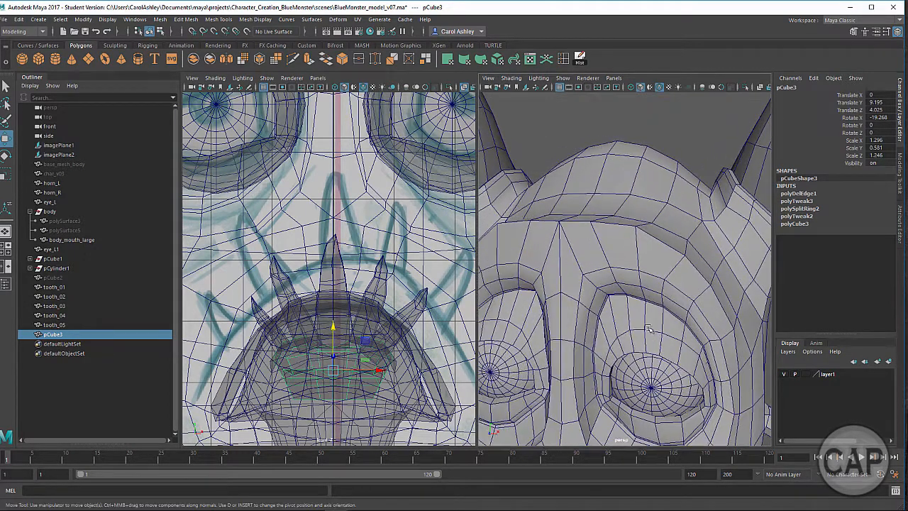
{"action": "left_click_drag", "start_coordinate": [674, 267], "coordinate": [567, 256], "text": "alt"}
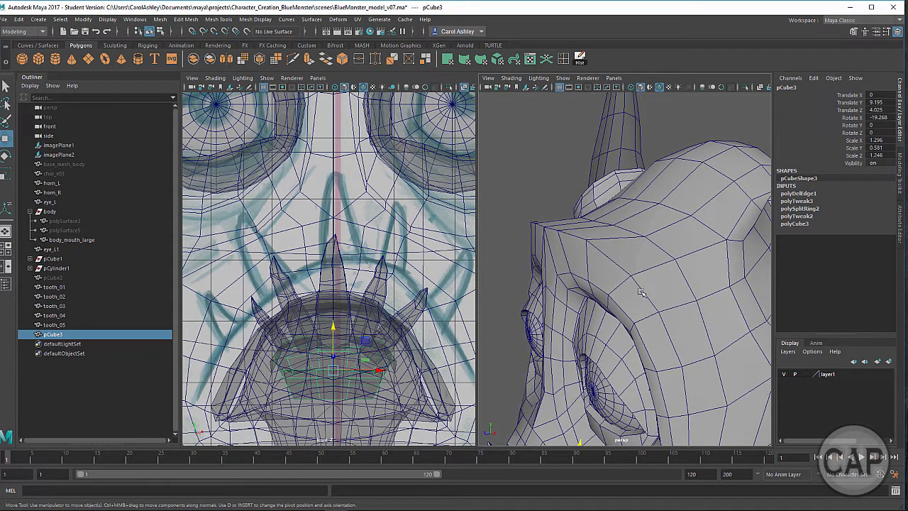
{"action": "left_click_drag", "start_coordinate": [626, 306], "coordinate": [671, 256], "text": "alt"}
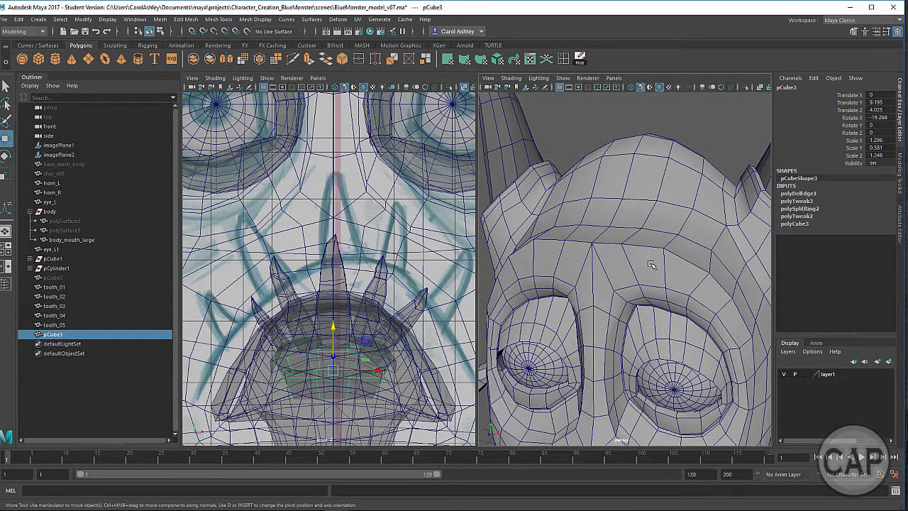
{"action": "left_click_drag", "start_coordinate": [723, 314], "coordinate": [622, 237], "text": "alt"}
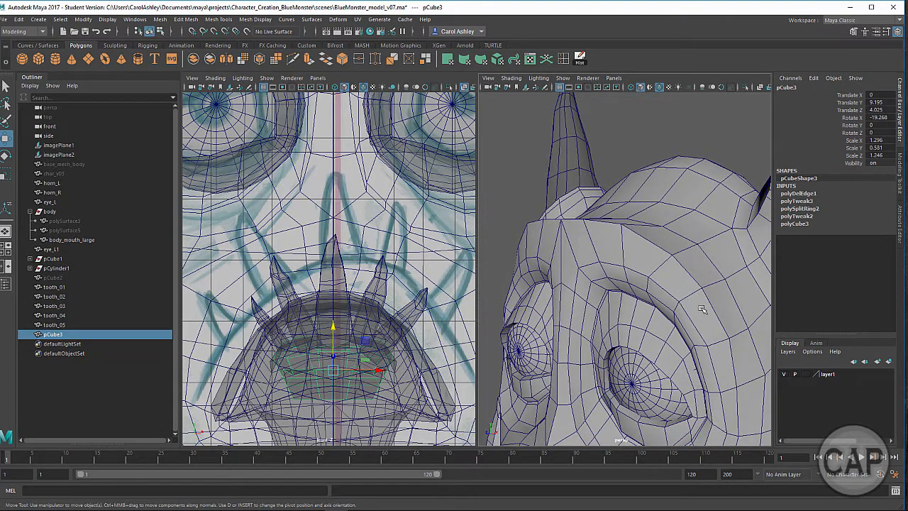
{"action": "mouse_move", "coordinate": [622, 268]}
{"action": "left_mouse_down", "text": "alt"}
{"action": "mouse_move", "coordinate": [596, 273]}
{"action": "mouse_move", "coordinate": [601, 289]}
{"action": "mouse_move", "coordinate": [632, 305]}
{"action": "mouse_move", "coordinate": [608, 263]}
{"action": "left_mouse_up", "text": "alt"}
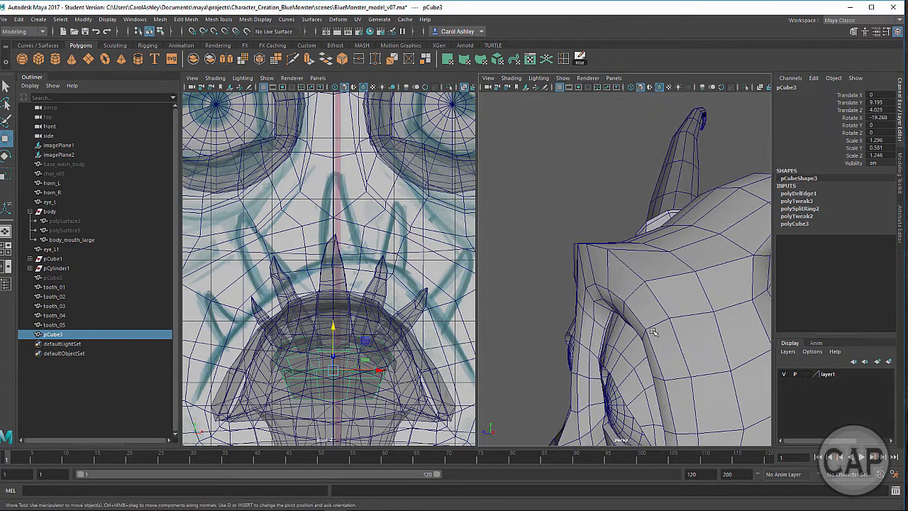
{"action": "left_click_drag", "start_coordinate": [653, 332], "coordinate": [619, 283], "text": "alt"}
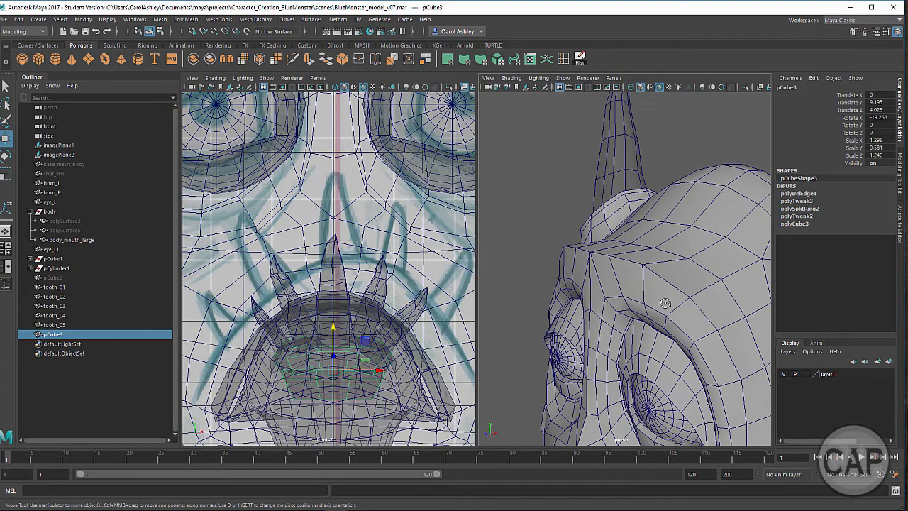
{"action": "left_click_drag", "start_coordinate": [665, 303], "coordinate": [653, 297], "text": "alt"}
{"action": "middle_click_drag", "start_coordinate": [397, 268], "coordinate": [378, 315], "text": "alt"}
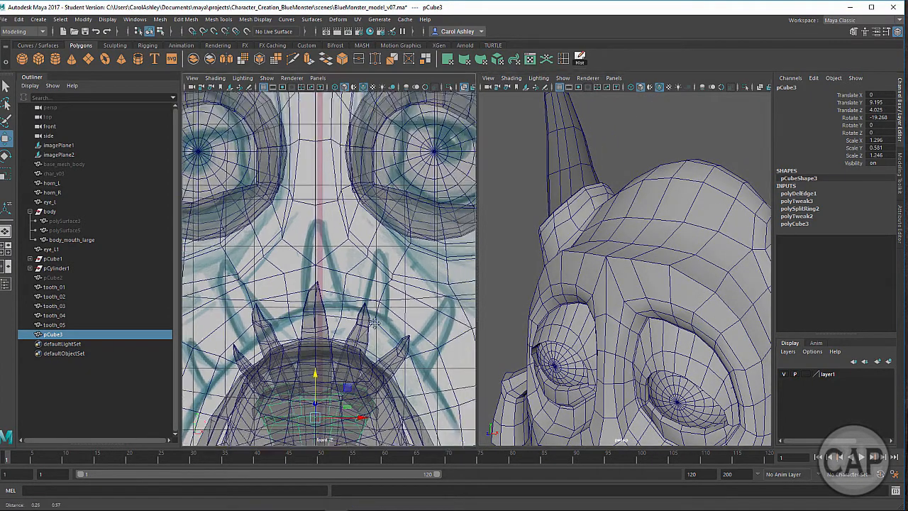
{"action": "right_click_drag", "start_coordinate": [378, 315], "coordinate": [266, 280], "text": "alt"}
{"action": "middle_click_drag", "start_coordinate": [299, 268], "coordinate": [295, 302], "text": "alt"}
{"action": "right_click_drag", "start_coordinate": [295, 303], "coordinate": [514, 315], "text": "alt"}
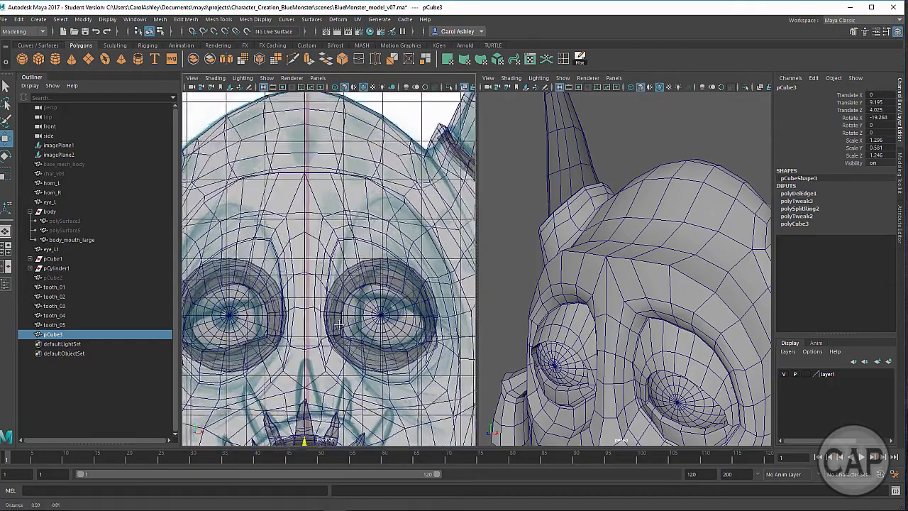
{"action": "middle_click_drag", "start_coordinate": [365, 294], "coordinate": [337, 314], "text": "alt"}
{"action": "right_click_drag", "start_coordinate": [336, 314], "coordinate": [379, 312], "text": "alt"}
{"action": "middle_click_drag", "start_coordinate": [379, 313], "coordinate": [358, 315], "text": "alt"}
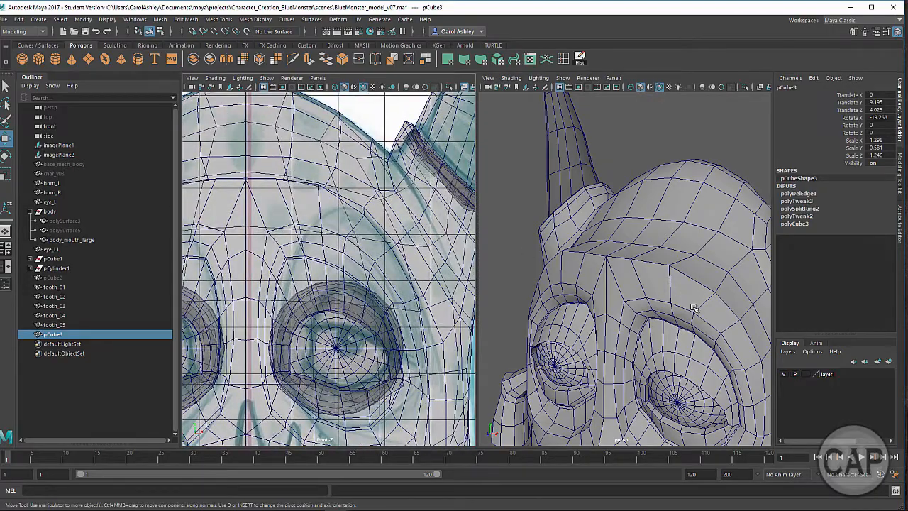
Step: Select the five brow faces of body_mouth_large from the centre line outward over one eye and duplicate them as a separate mesh
{"action": "right_click", "coordinate": [663, 266]}
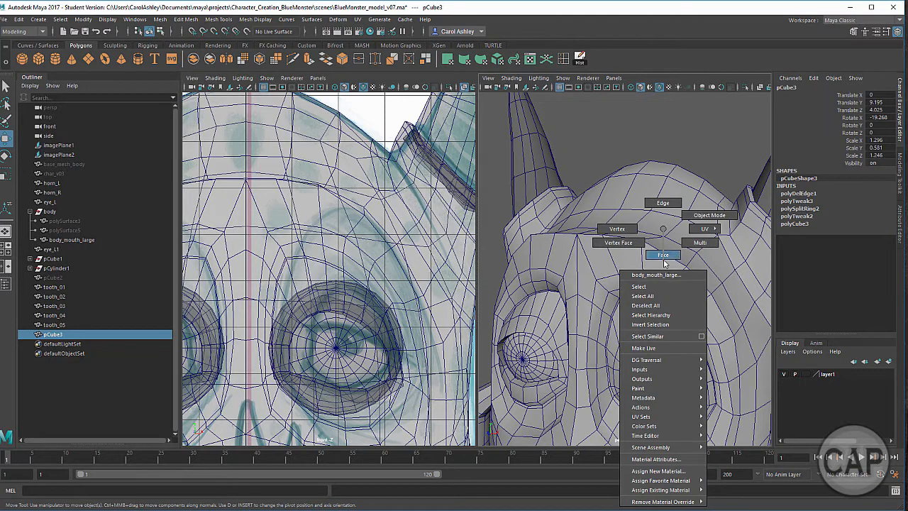
{"action": "left_click", "coordinate": [597, 245]}
{"action": "key", "text": "ctrl+e"}
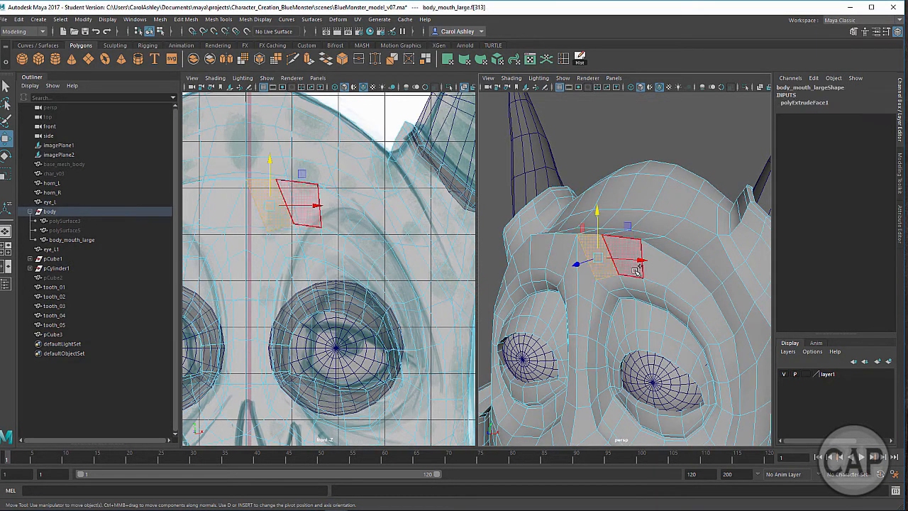
{"action": "left_click", "coordinate": [640, 270], "text": "shift"}
{"action": "left_click", "coordinate": [663, 273], "text": "shift"}
{"action": "left_click", "coordinate": [688, 285], "text": "shift"}
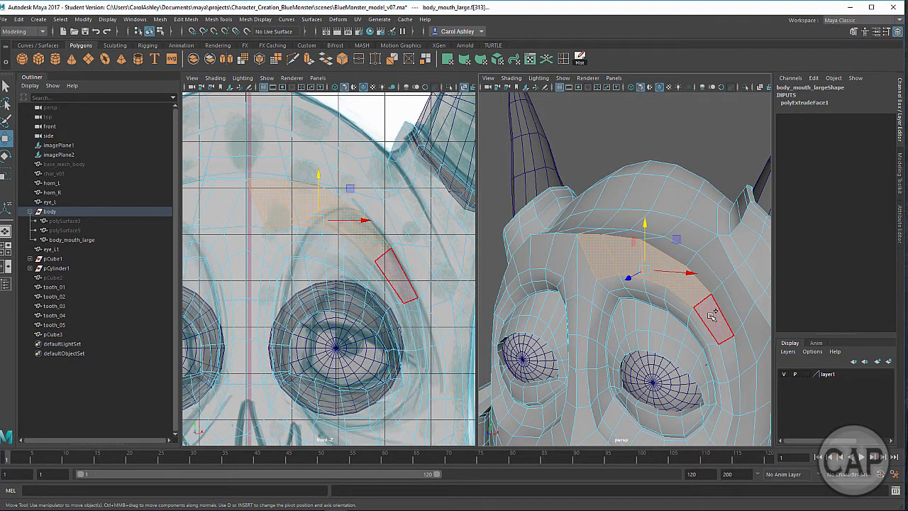
{"action": "left_click", "coordinate": [711, 315], "text": "shift"}
{"action": "left_click_drag", "start_coordinate": [710, 359], "coordinate": [685, 359], "text": "alt"}
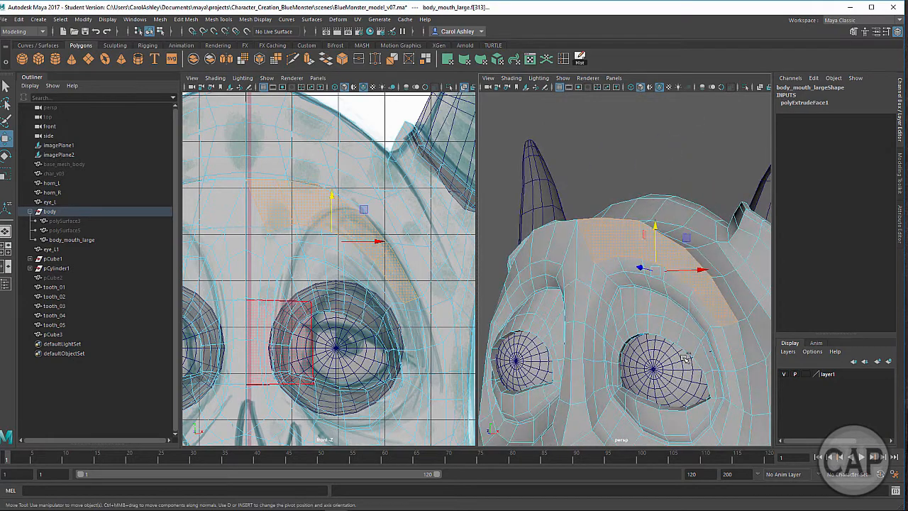
{"action": "left_click", "coordinate": [187, 19]}
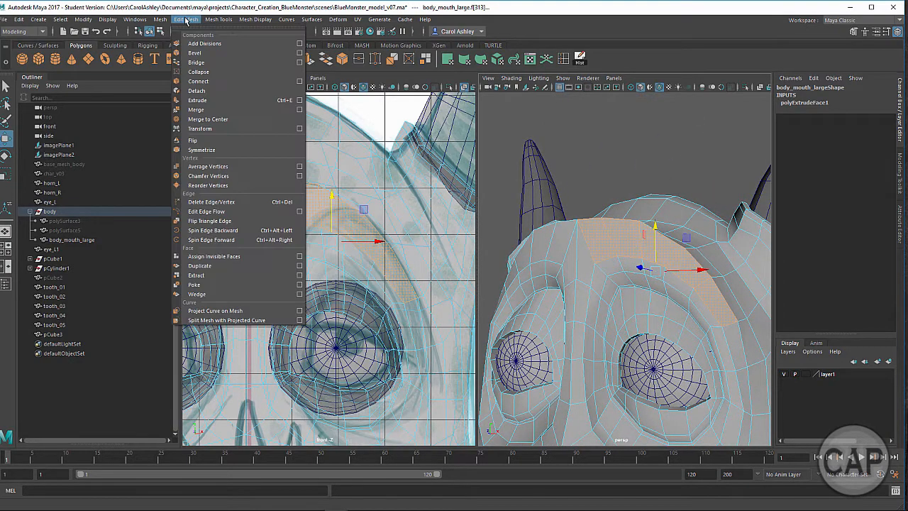
{"action": "left_click", "coordinate": [196, 266]}
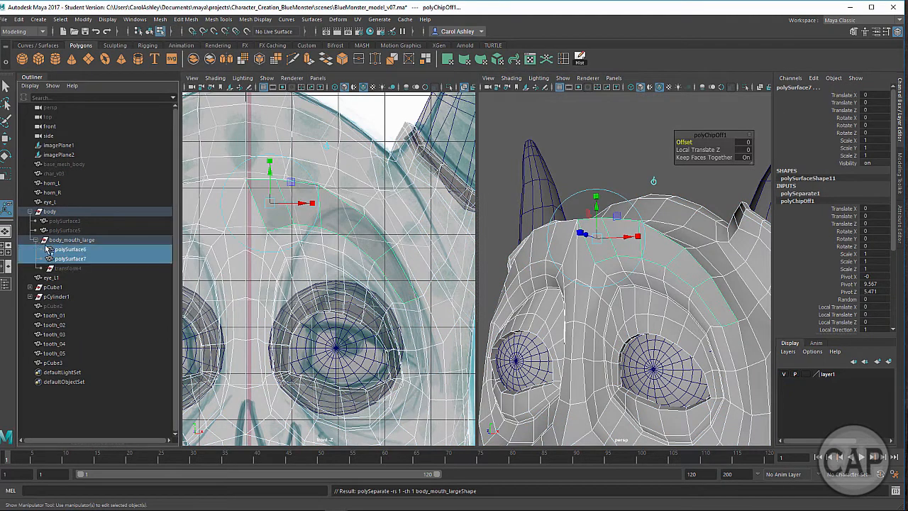
Step: Extrude all five faces of the separated brow mesh outward with a Local Translate Z of 0.365
{"action": "left_click", "coordinate": [74, 260]}
{"action": "left_click_drag", "start_coordinate": [497, 336], "coordinate": [593, 252], "text": "alt"}
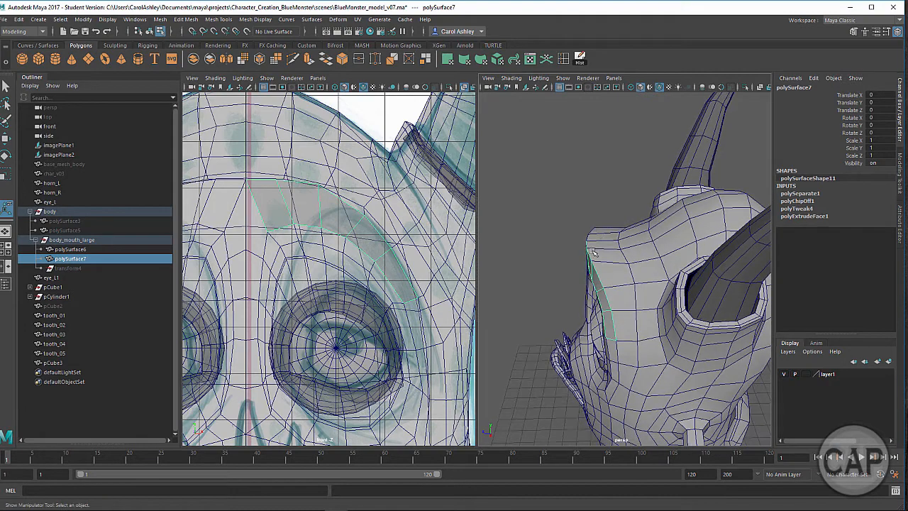
{"action": "left_click_drag", "start_coordinate": [604, 310], "coordinate": [611, 298], "text": "alt"}
{"action": "right_click_drag", "start_coordinate": [602, 309], "coordinate": [637, 324], "text": "alt"}
{"action": "left_click_drag", "start_coordinate": [638, 325], "coordinate": [632, 297], "text": "alt"}
{"action": "right_click", "coordinate": [598, 291]}
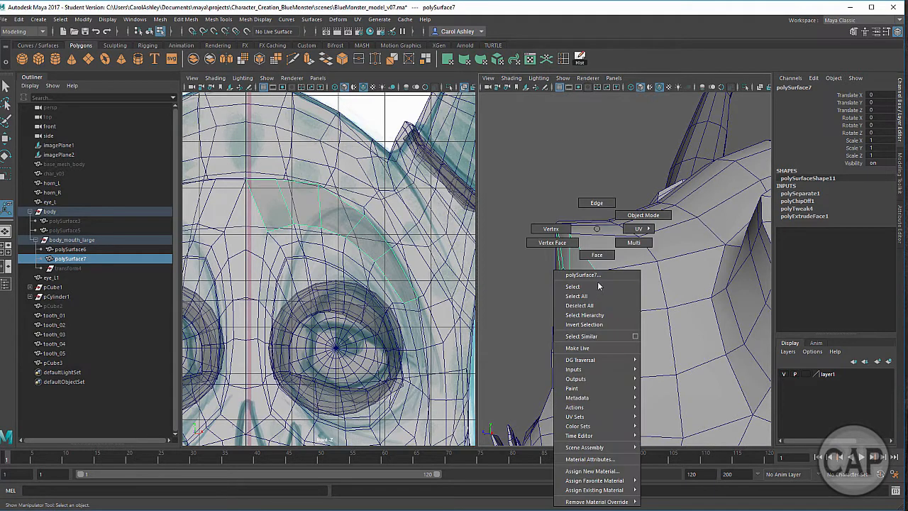
{"action": "left_click", "coordinate": [599, 254]}
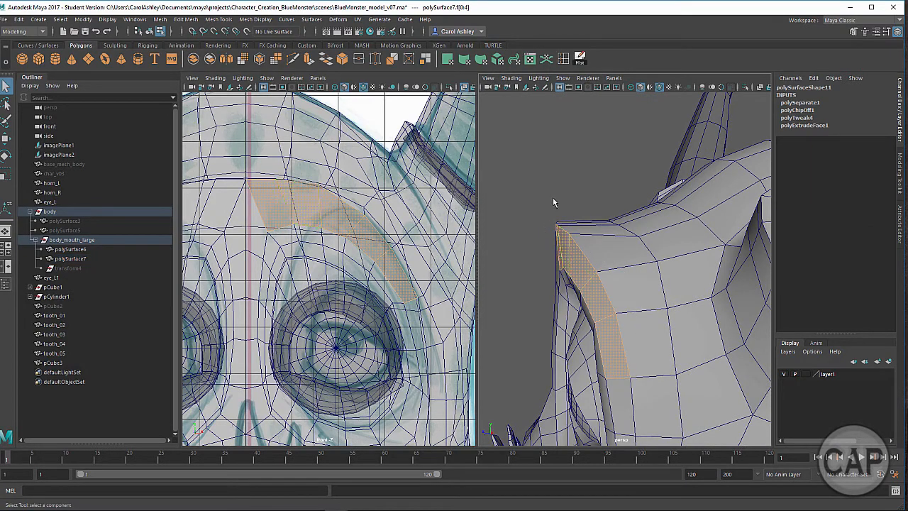
{"action": "key", "text": "ctrl+e"}
{"action": "left_click_drag", "start_coordinate": [547, 250], "coordinate": [603, 257]}
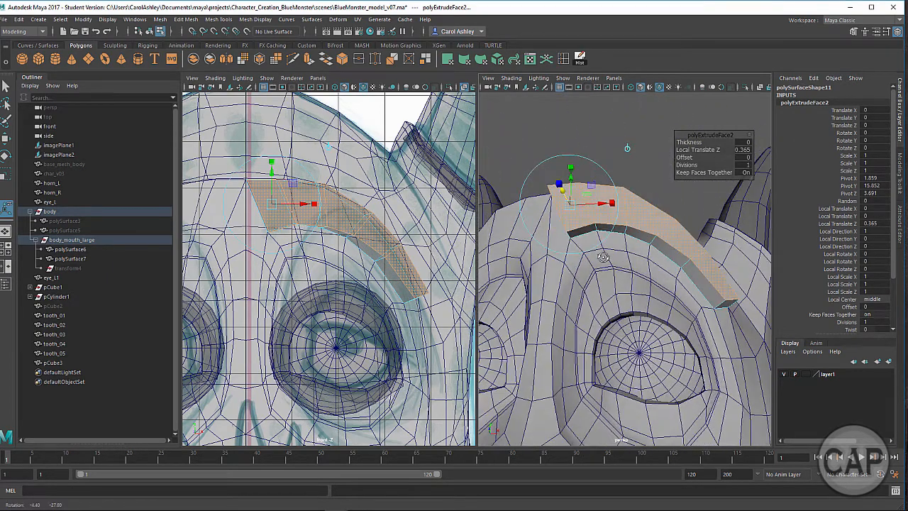
Step: Scale down and reposition the end face at the eyebrow's outer tip so the brow tapers
{"action": "left_click_drag", "start_coordinate": [653, 281], "coordinate": [614, 321], "text": "alt"}
{"action": "right_click_drag", "start_coordinate": [614, 321], "coordinate": [614, 256]}
{"action": "left_click", "coordinate": [614, 321]}
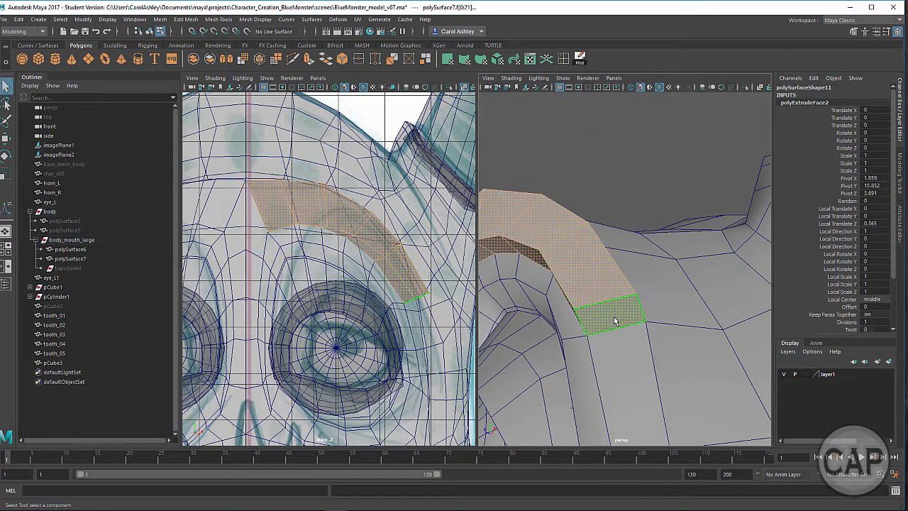
{"action": "key", "text": "r"}
{"action": "left_click_drag", "start_coordinate": [614, 320], "coordinate": [562, 245], "text": "alt"}
{"action": "key", "text": "e"}
{"action": "key", "text": "w"}
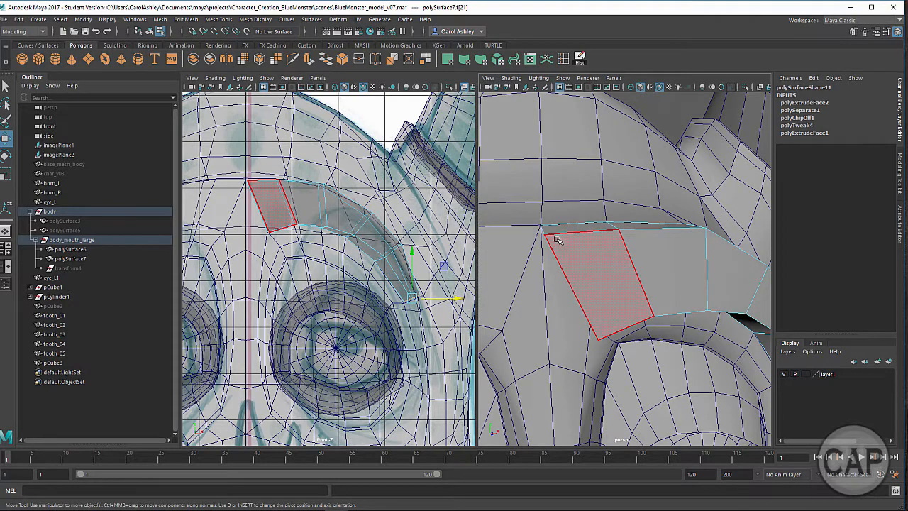
Step: Move the eyebrow's upper inner corner vertices away from the centre line and raise the neighbouring vertices along its upper edge
{"action": "right_click", "coordinate": [553, 232]}
{"action": "right_click_drag", "start_coordinate": [515, 229], "coordinate": [514, 229]}
{"action": "left_click_drag", "start_coordinate": [527, 214], "coordinate": [567, 227]}
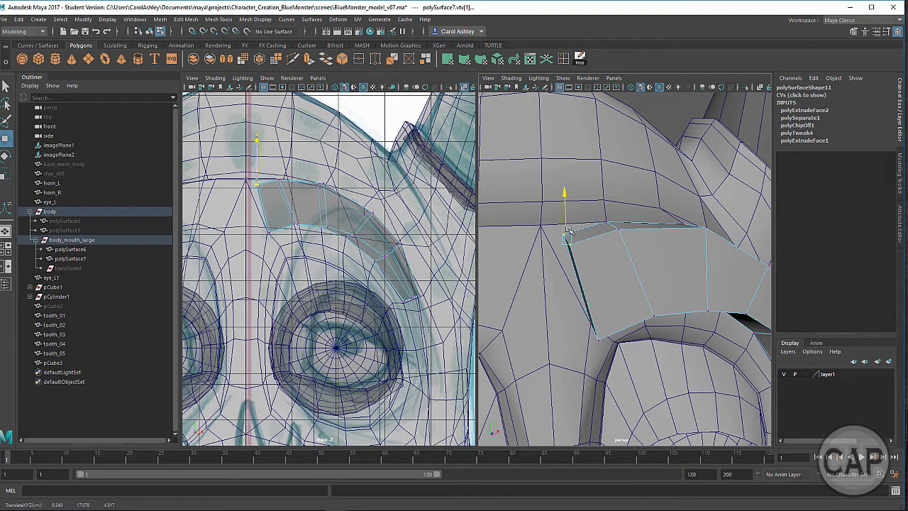
{"action": "left_click_drag", "start_coordinate": [648, 234], "coordinate": [627, 246], "text": "alt"}
{"action": "left_click_drag", "start_coordinate": [578, 203], "coordinate": [591, 224]}
{"action": "left_click_drag", "start_coordinate": [709, 260], "coordinate": [710, 260]}
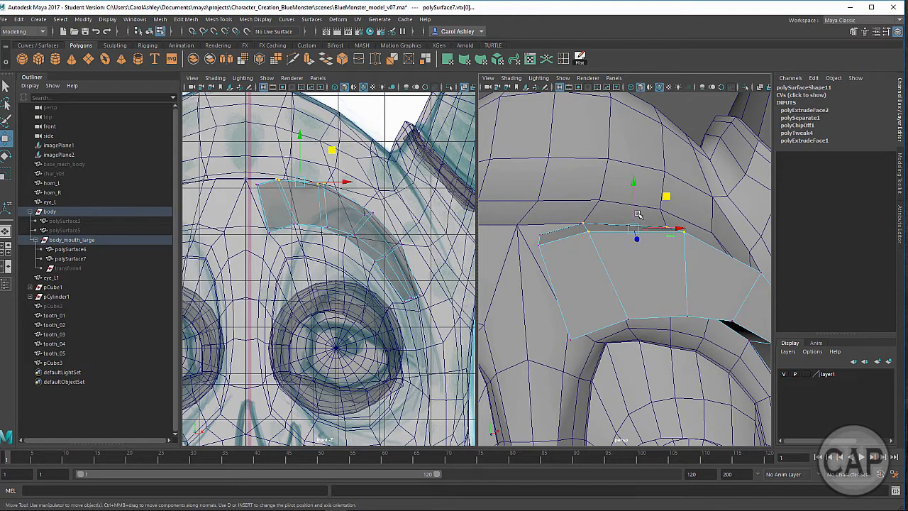
{"action": "left_click_drag", "start_coordinate": [634, 210], "coordinate": [634, 193]}
Step: Adjust the next upper-edge vertices and raise the lower-edge vertices to give the eyebrow a smoother arch
{"action": "left_click_drag", "start_coordinate": [640, 270], "coordinate": [528, 269], "text": "alt"}
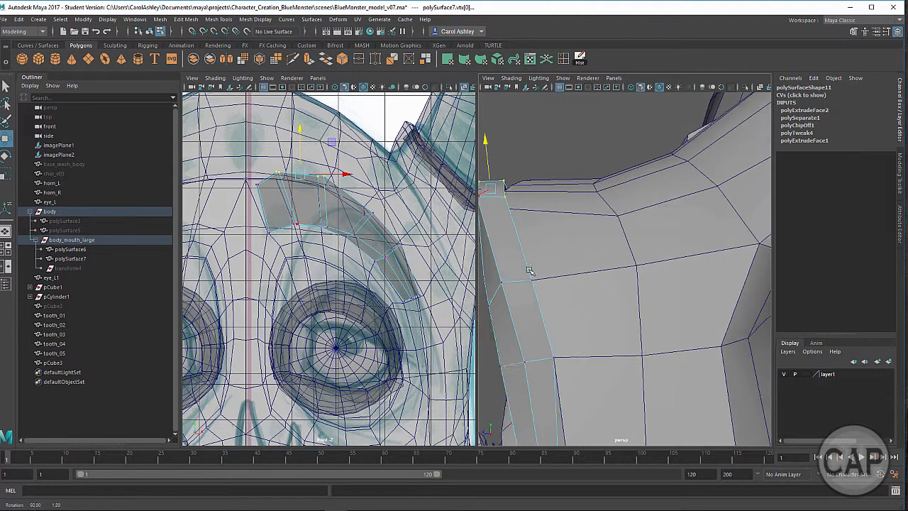
{"action": "middle_click_drag", "start_coordinate": [527, 270], "coordinate": [659, 265], "text": "alt"}
{"action": "mouse_move", "coordinate": [692, 259]}
{"action": "left_mouse_down"}
{"action": "mouse_move", "coordinate": [638, 289]}
{"action": "mouse_move", "coordinate": [665, 253]}
{"action": "mouse_move", "coordinate": [691, 264]}
{"action": "left_mouse_up"}
{"action": "left_click_drag", "start_coordinate": [657, 288], "coordinate": [678, 289], "text": "alt"}
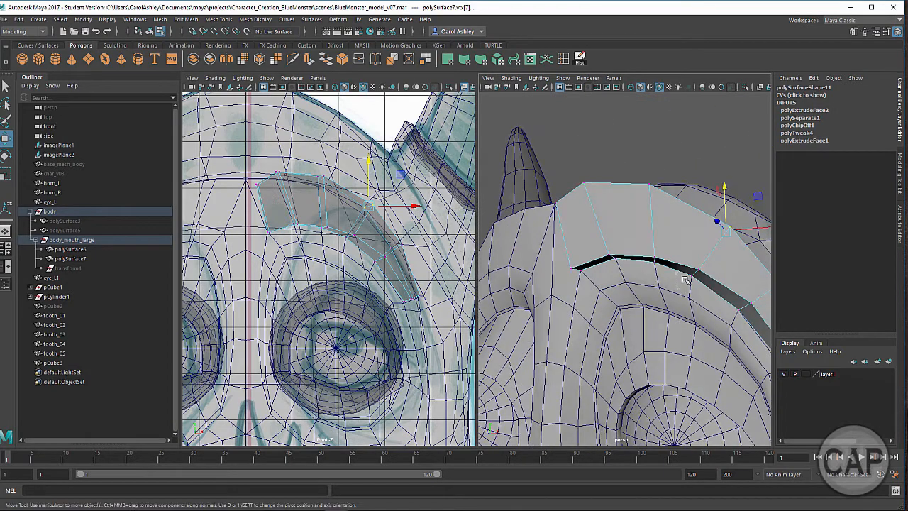
{"action": "left_click", "coordinate": [698, 264]}
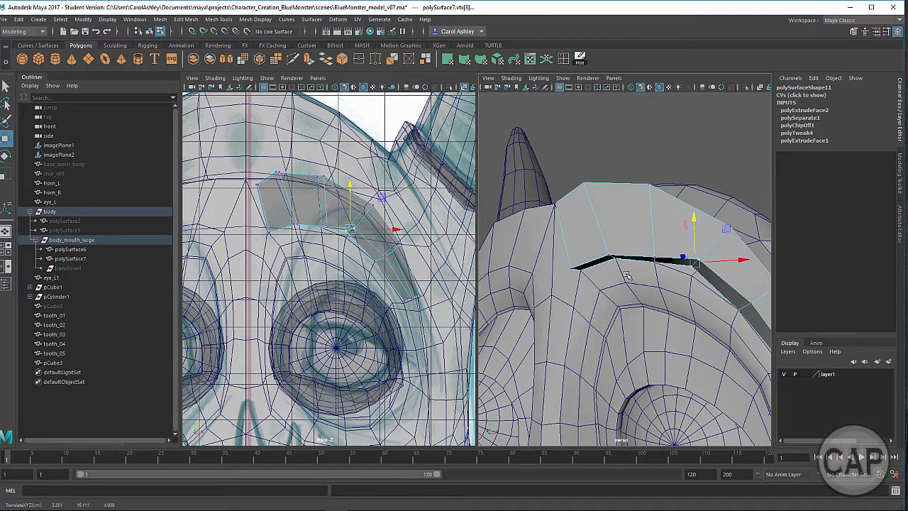
{"action": "left_click_drag", "start_coordinate": [669, 238], "coordinate": [636, 228]}
{"action": "left_click_drag", "start_coordinate": [672, 308], "coordinate": [561, 300], "text": "alt"}
Step: Insert an edge loop around the eyebrow's thickness and scale it outward uniformly to about 1.041
{"action": "key", "text": "g"}
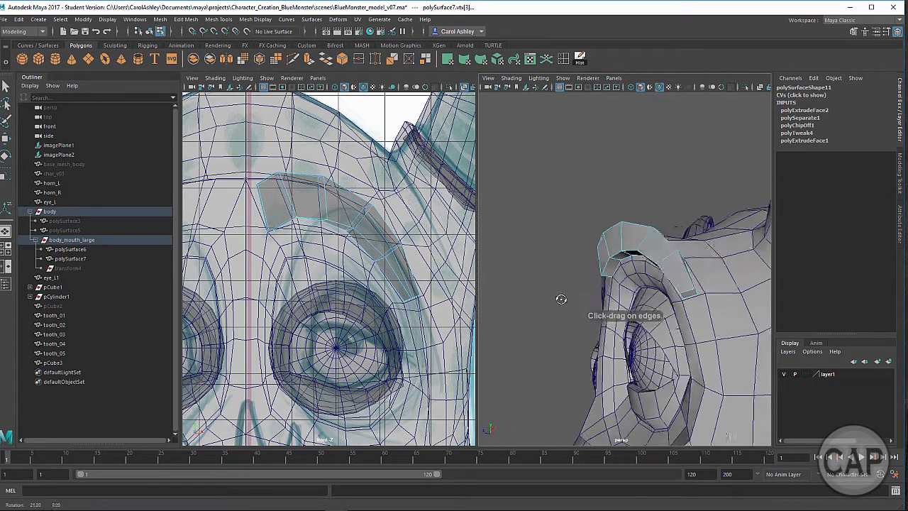
{"action": "right_click_drag", "start_coordinate": [562, 300], "coordinate": [677, 306], "text": "alt"}
{"action": "left_click_drag", "start_coordinate": [677, 307], "coordinate": [642, 308], "text": "alt"}
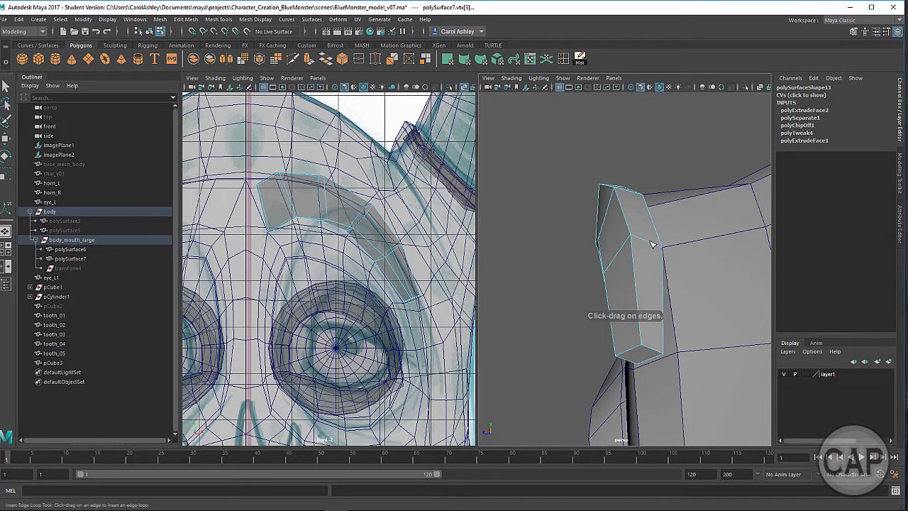
{"action": "key", "text": "r"}
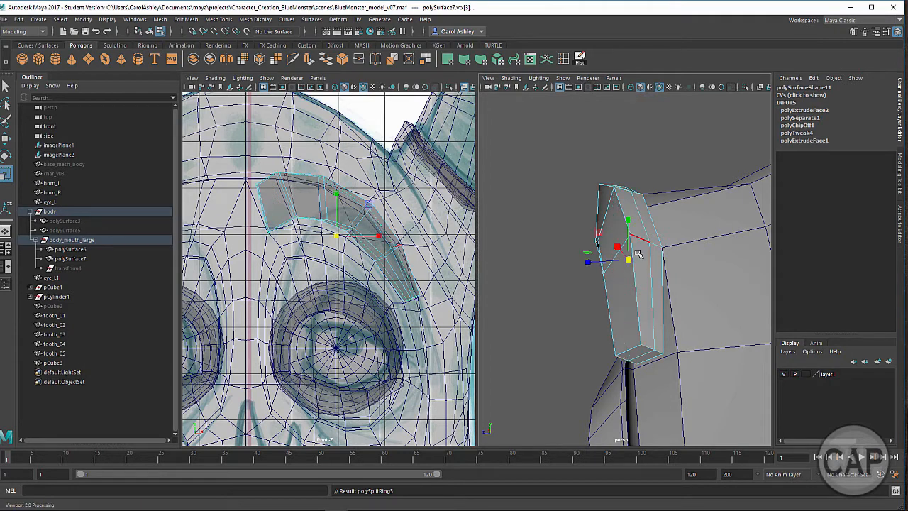
{"action": "left_click_drag", "start_coordinate": [629, 222], "coordinate": [630, 217]}
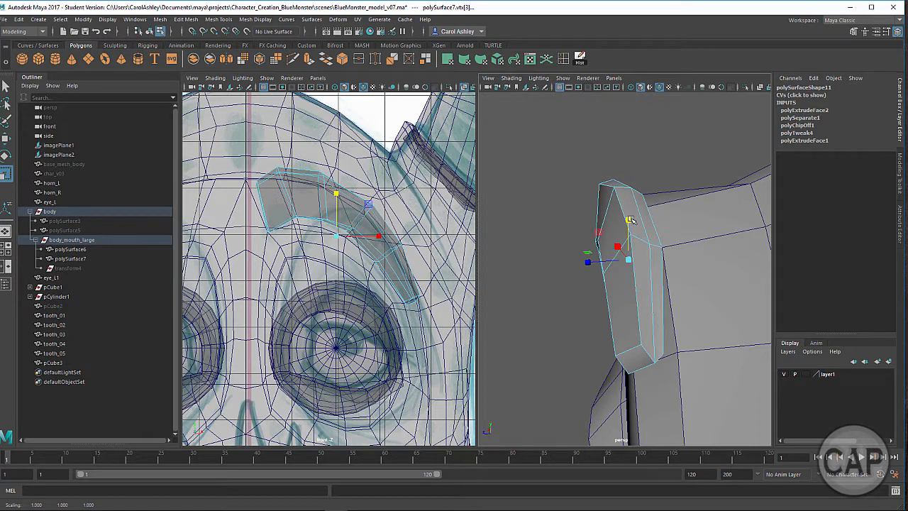
{"action": "key", "text": "ctrl+z"}
{"action": "key", "text": "bracketleft"}
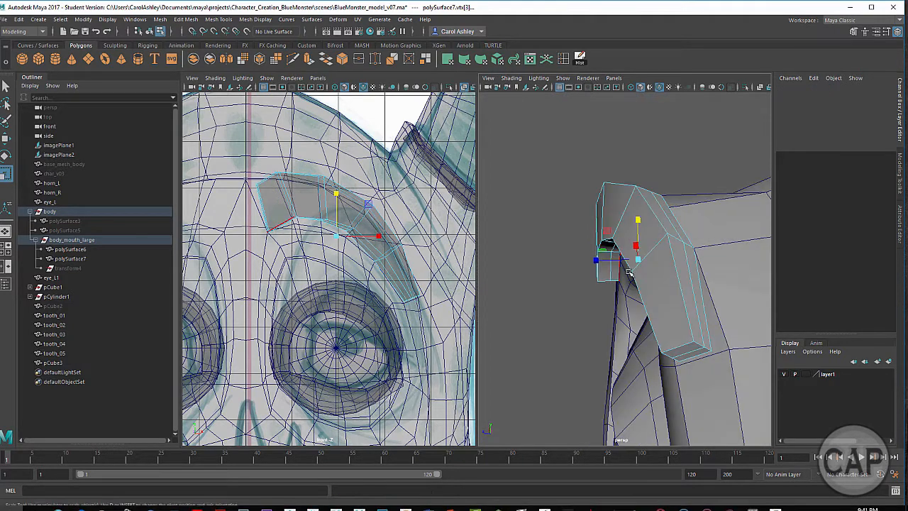
{"action": "left_click_drag", "start_coordinate": [636, 260], "coordinate": [645, 259]}
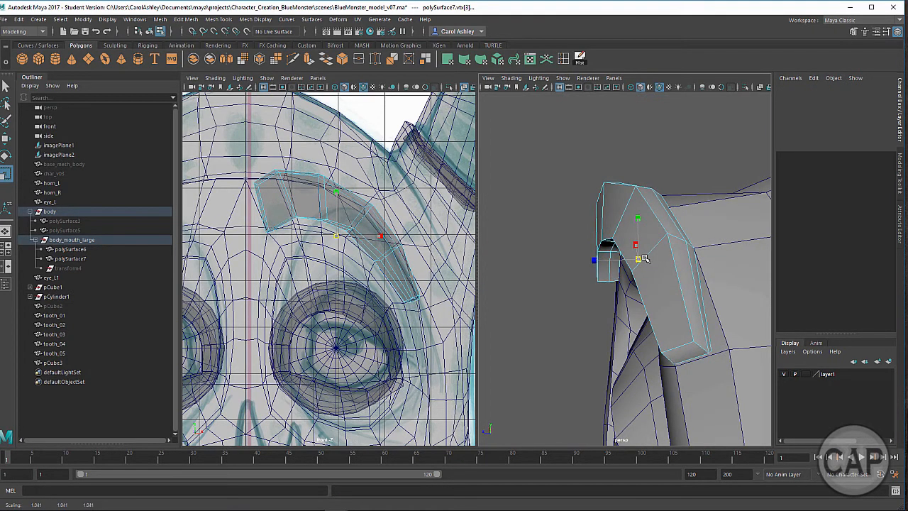
Step: Return the eyebrow to object mode and preview it smoothed from several angles
{"action": "left_click_drag", "start_coordinate": [617, 348], "coordinate": [602, 309], "text": "alt"}
{"action": "middle_click_drag", "start_coordinate": [626, 310], "coordinate": [584, 322], "text": "alt"}
{"action": "right_click_drag", "start_coordinate": [588, 230], "coordinate": [648, 211]}
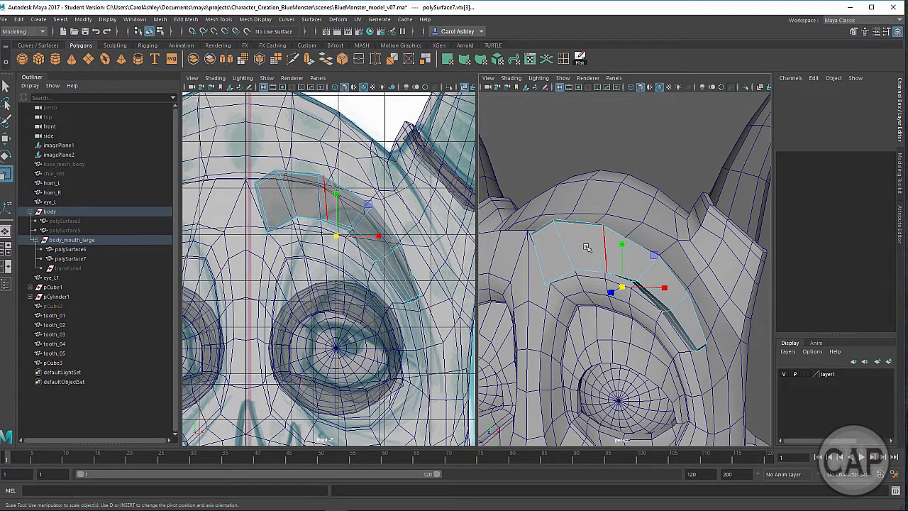
{"action": "mouse_move", "coordinate": [571, 229]}
{"action": "right_mouse_down"}
{"action": "mouse_move", "coordinate": [606, 220]}
{"action": "mouse_move", "coordinate": [586, 237]}
{"action": "right_mouse_up"}
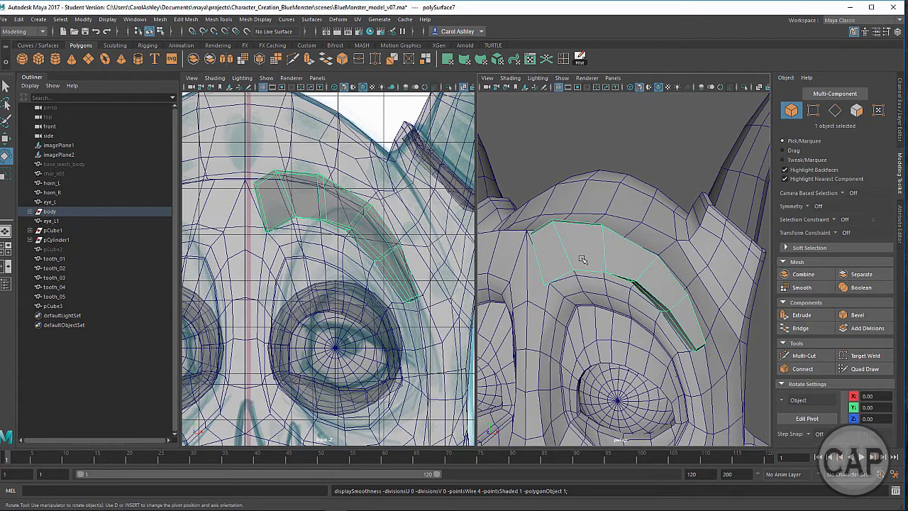
{"action": "key", "text": "3"}
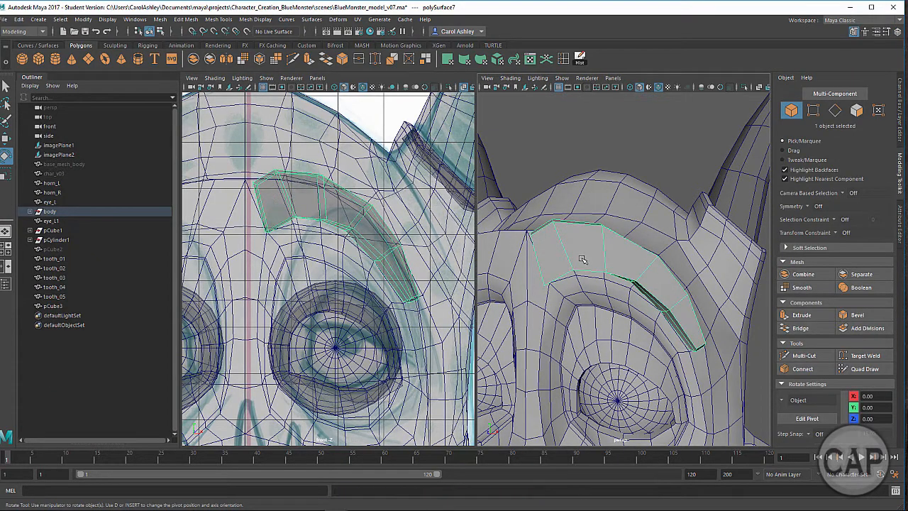
{"action": "left_click_drag", "start_coordinate": [595, 326], "coordinate": [561, 284], "text": "alt"}
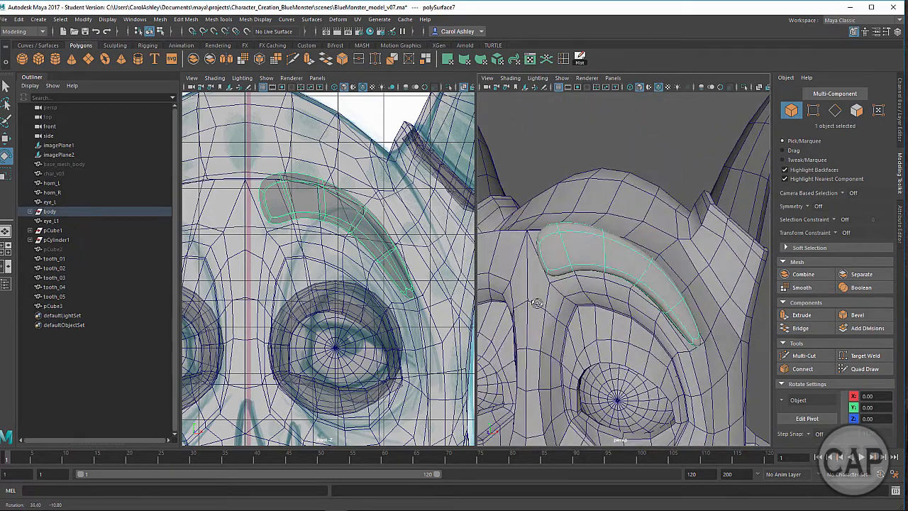
{"action": "right_click_drag", "start_coordinate": [561, 284], "coordinate": [596, 298], "text": "alt"}
Step: Insert one edge loop across the eyebrow near its inner end and another running lengthwise around its side
{"action": "left_click", "coordinate": [563, 58]}
{"action": "middle_click_drag", "start_coordinate": [540, 233], "coordinate": [577, 235], "text": "alt"}
{"action": "left_click_drag", "start_coordinate": [553, 211], "coordinate": [548, 215]}
{"action": "left_click_drag", "start_coordinate": [639, 296], "coordinate": [618, 275], "text": "alt"}
{"action": "middle_click_drag", "start_coordinate": [625, 283], "coordinate": [593, 261], "text": "alt"}
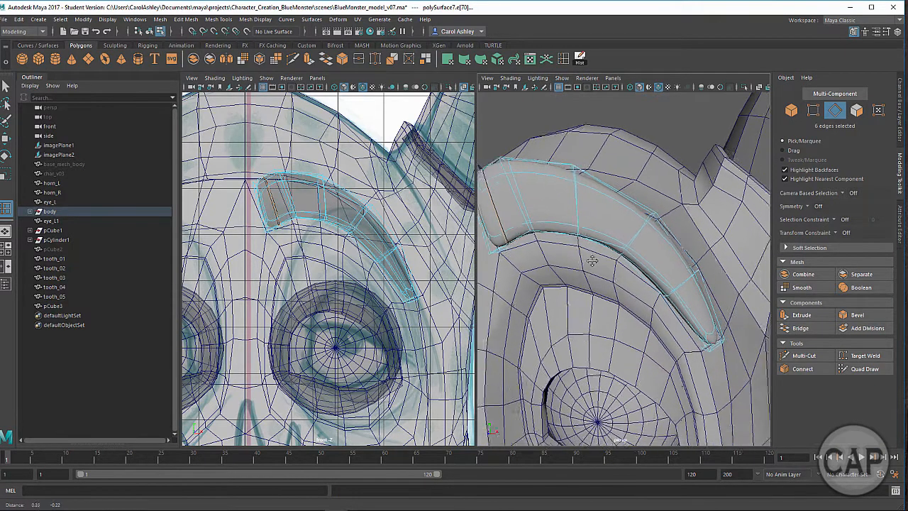
{"action": "left_click_drag", "start_coordinate": [593, 261], "coordinate": [546, 286], "text": "alt"}
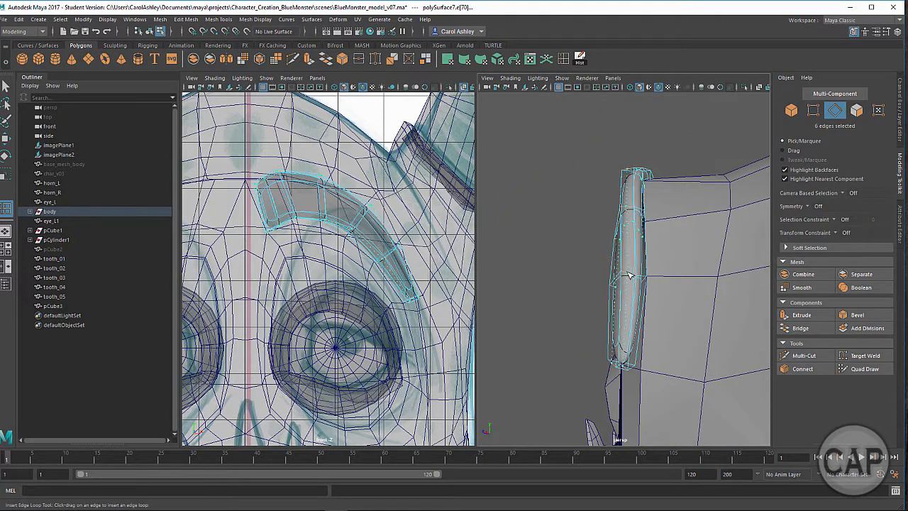
{"action": "left_click_drag", "start_coordinate": [628, 272], "coordinate": [721, 300]}
Step: Turn off the smooth preview and pull the two front faces at the eyebrow's inner end forward
{"action": "left_click_drag", "start_coordinate": [535, 244], "coordinate": [610, 251], "text": "alt"}
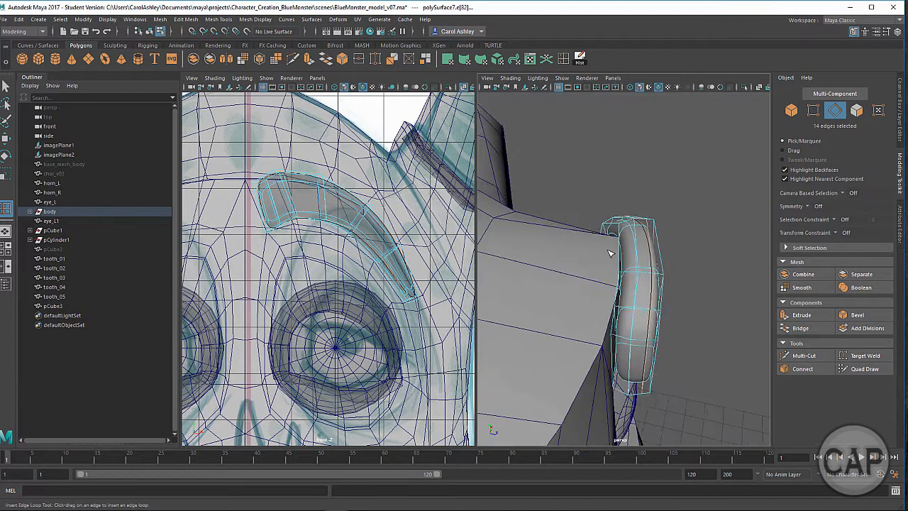
{"action": "middle_click_drag", "start_coordinate": [606, 256], "coordinate": [598, 183], "text": "alt"}
{"action": "mouse_move", "coordinate": [623, 225]}
{"action": "left_mouse_down", "text": "alt"}
{"action": "mouse_move", "coordinate": [638, 221]}
{"action": "mouse_move", "coordinate": [608, 222]}
{"action": "left_mouse_up", "text": "alt"}
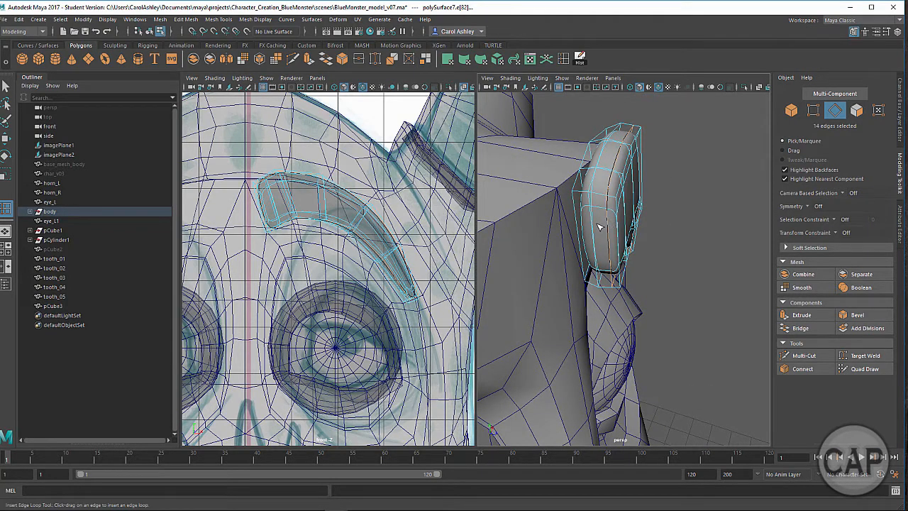
{"action": "key", "text": "1"}
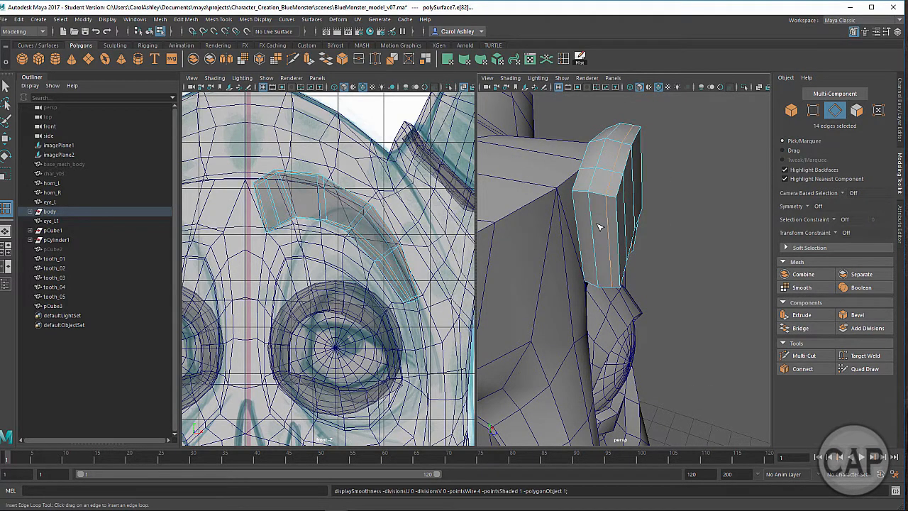
{"action": "key", "text": "q"}
{"action": "left_click_drag", "start_coordinate": [598, 239], "coordinate": [574, 237], "text": "alt"}
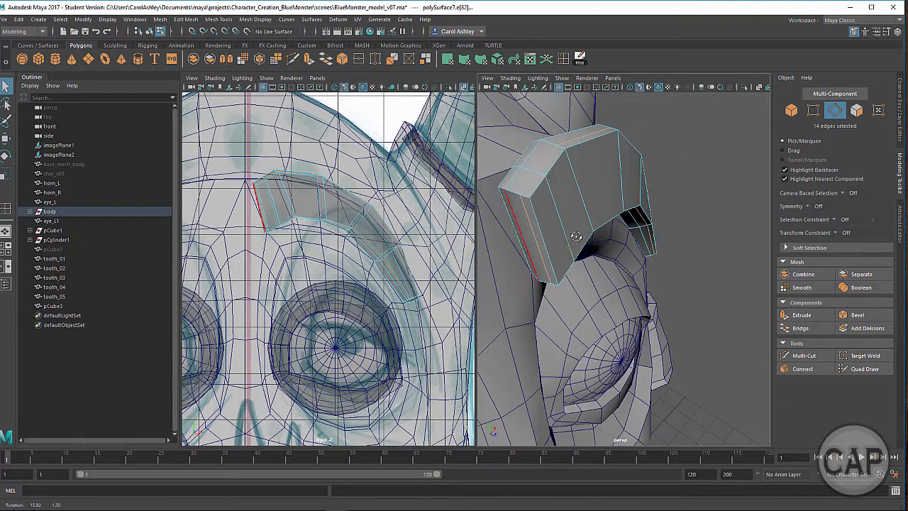
{"action": "right_click_drag", "start_coordinate": [553, 224], "coordinate": [576, 222]}
{"action": "left_click", "coordinate": [554, 231]}
{"action": "key", "text": "w"}
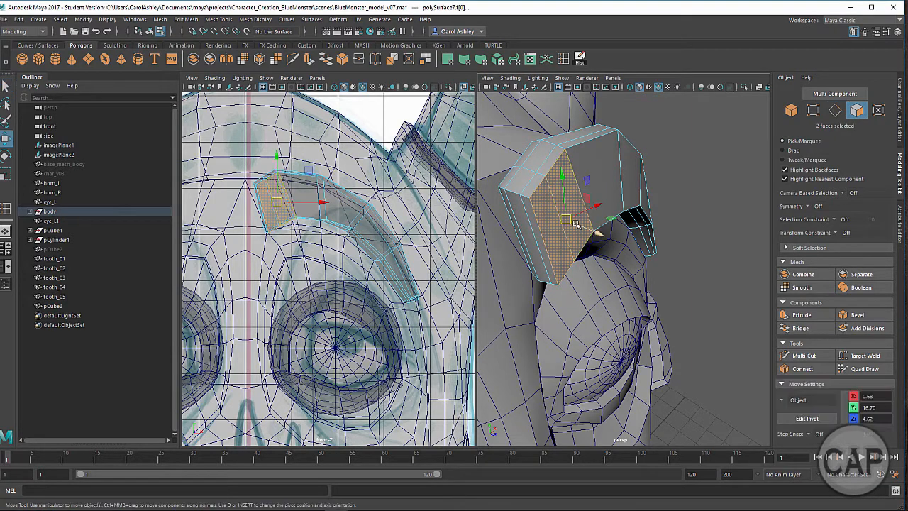
{"action": "left_click_drag", "start_coordinate": [577, 225], "coordinate": [600, 233]}
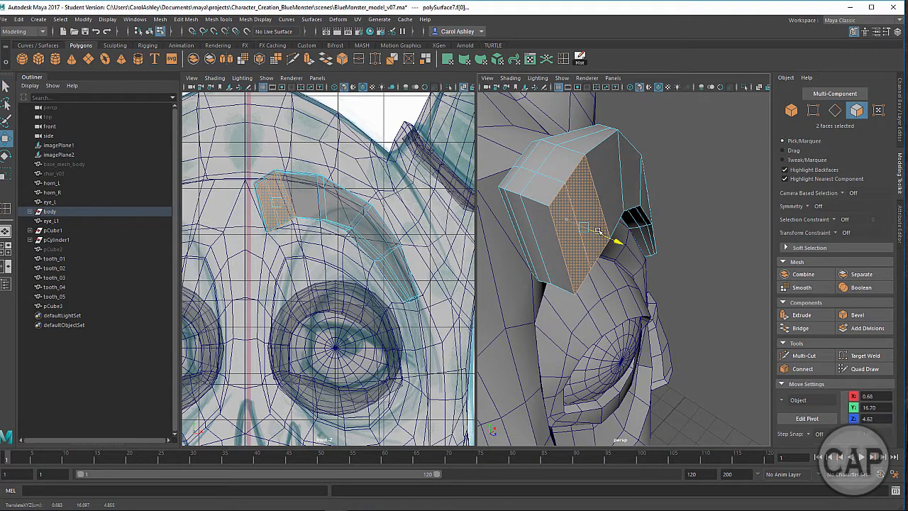
Step: Select the two middle vertices on the eyebrow's inner end and shift them back toward the forehead
{"action": "left_click_drag", "start_coordinate": [528, 254], "coordinate": [564, 266], "text": "alt"}
{"action": "right_click_drag", "start_coordinate": [578, 230], "coordinate": [563, 248]}
{"action": "left_click", "coordinate": [588, 265]}
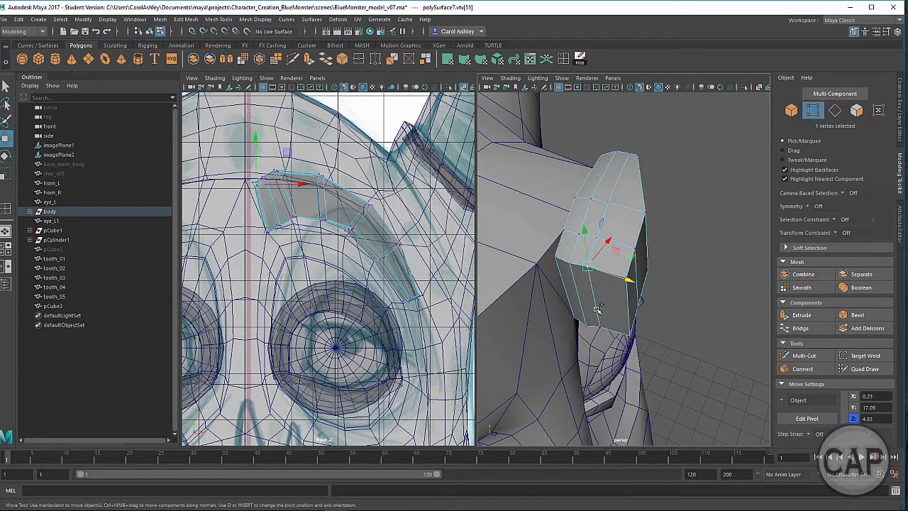
{"action": "left_click", "coordinate": [599, 325], "text": "shift"}
{"action": "left_click_drag", "start_coordinate": [607, 305], "coordinate": [578, 303]}
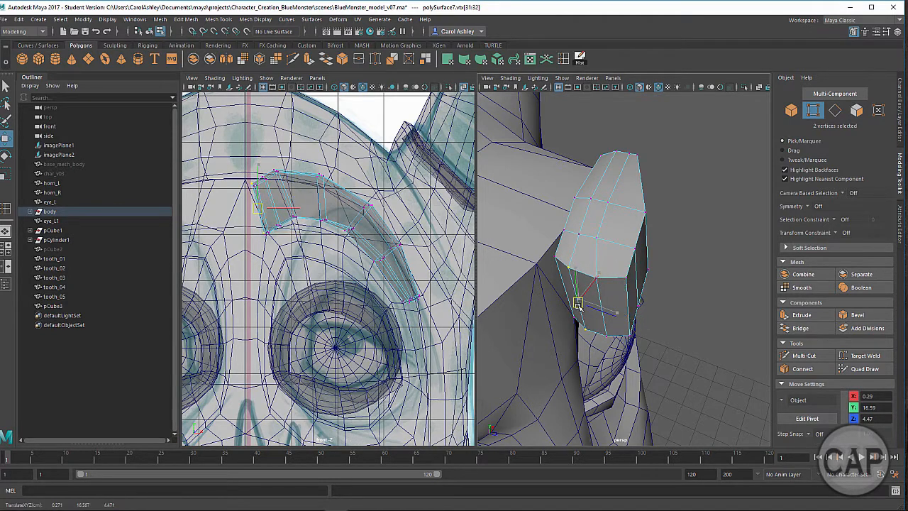
Step: Reposition single vertices along the top and front corner of the eyebrow's inner end to round its profile
{"action": "left_click_drag", "start_coordinate": [587, 260], "coordinate": [560, 290], "text": "alt"}
{"action": "left_click", "coordinate": [557, 254]}
{"action": "left_click", "coordinate": [581, 224]}
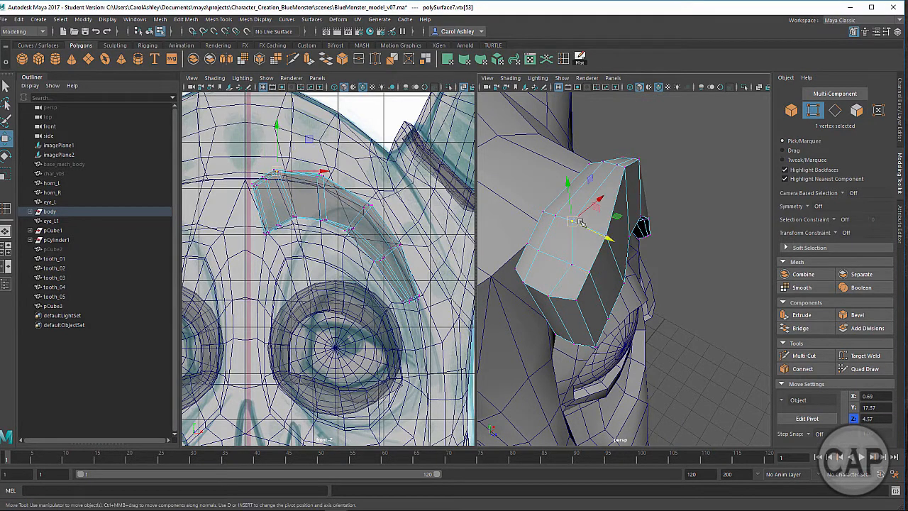
{"action": "left_click_drag", "start_coordinate": [600, 232], "coordinate": [602, 232]}
{"action": "left_click", "coordinate": [571, 294]}
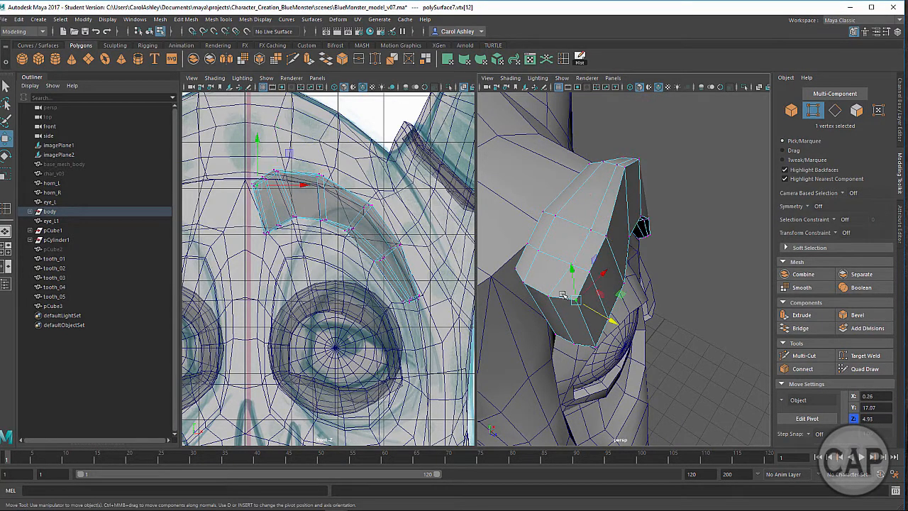
{"action": "left_click", "coordinate": [550, 295]}
{"action": "left_click_drag", "start_coordinate": [558, 299], "coordinate": [564, 310]}
Step: Turn on the smooth preview and adjust single vertices along the underside and lower front corner of the eyebrow's inner end
{"action": "left_click_drag", "start_coordinate": [540, 274], "coordinate": [598, 250], "text": "alt"}
{"action": "left_click", "coordinate": [569, 205]}
{"action": "left_click", "coordinate": [557, 235]}
{"action": "left_click", "coordinate": [557, 235]}
{"action": "left_click", "coordinate": [581, 253]}
{"action": "key", "text": "3"}
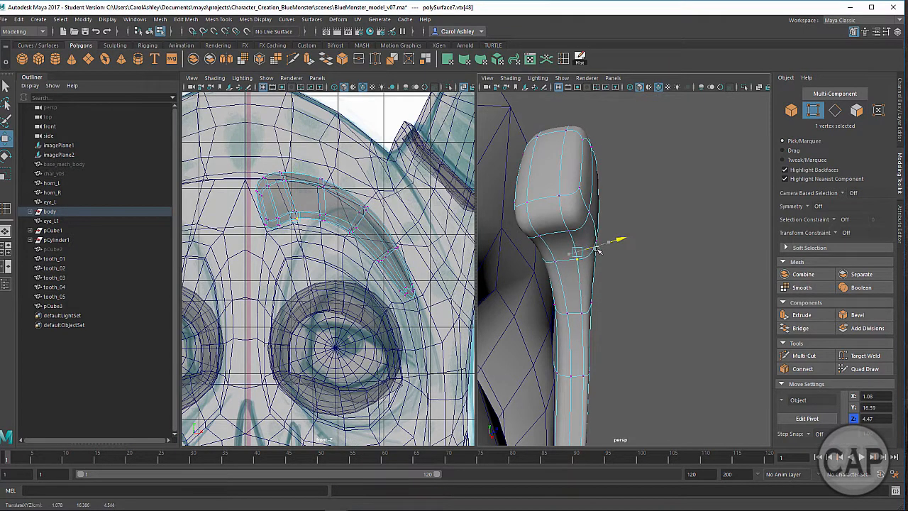
{"action": "left_click", "coordinate": [560, 196]}
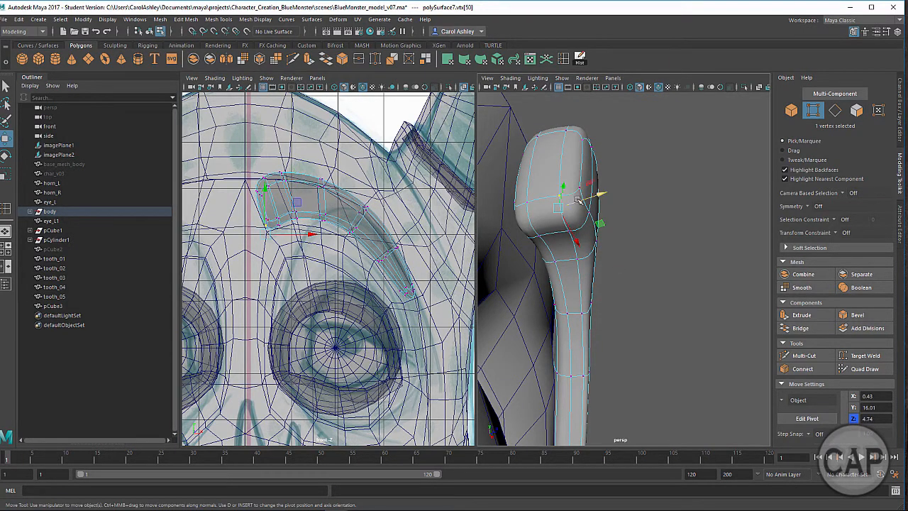
{"action": "left_click_drag", "start_coordinate": [579, 200], "coordinate": [683, 257]}
Step: Shift individual vertices along the eyebrow's upper edge, from the middle of the arch to the inner end, to even its thickness
{"action": "left_click", "coordinate": [677, 283]}
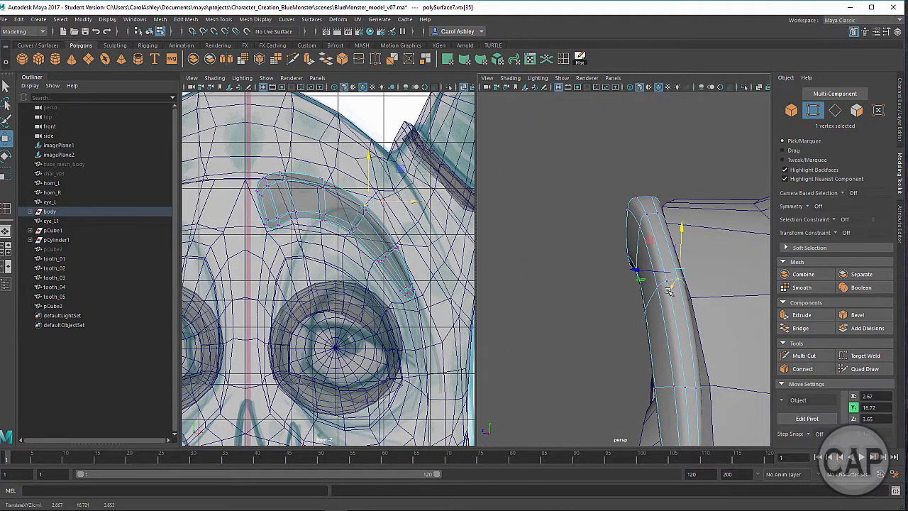
{"action": "left_click", "coordinate": [658, 289]}
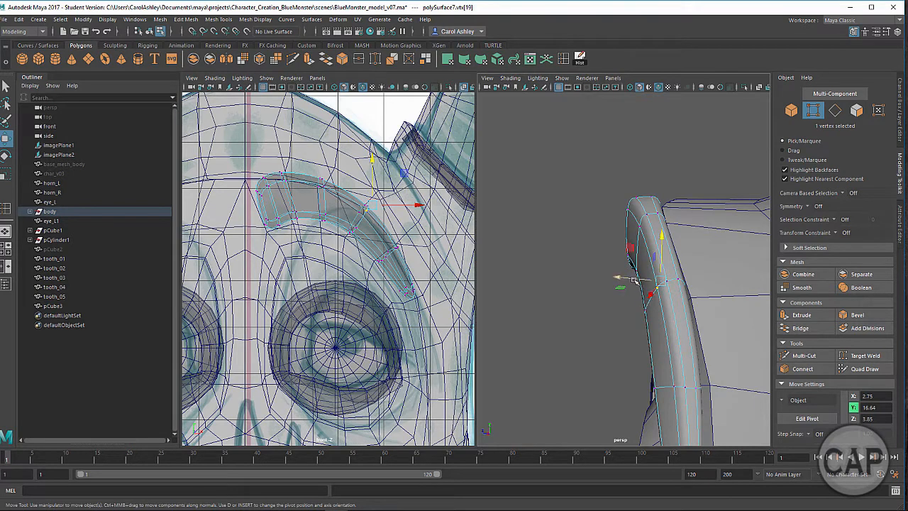
{"action": "left_click_drag", "start_coordinate": [631, 280], "coordinate": [620, 282]}
{"action": "left_click", "coordinate": [626, 218]}
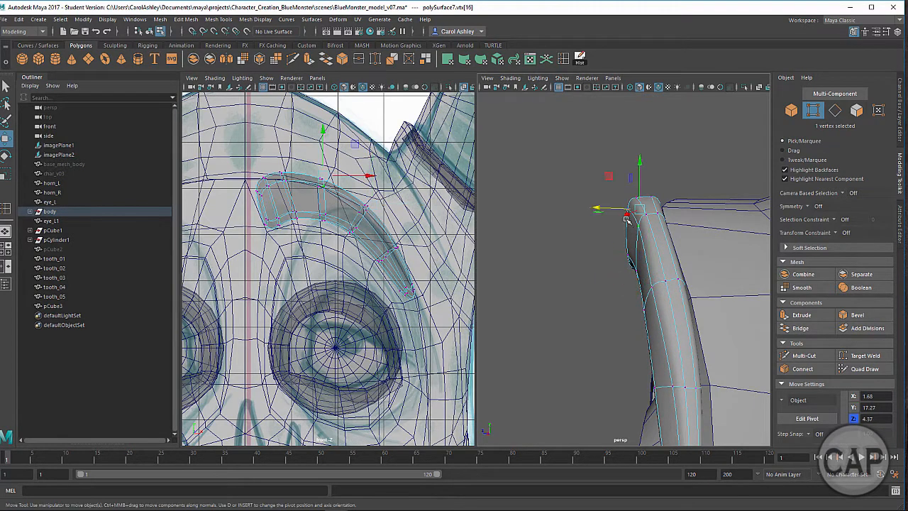
{"action": "left_click_drag", "start_coordinate": [620, 210], "coordinate": [573, 220]}
{"action": "left_click", "coordinate": [601, 187]}
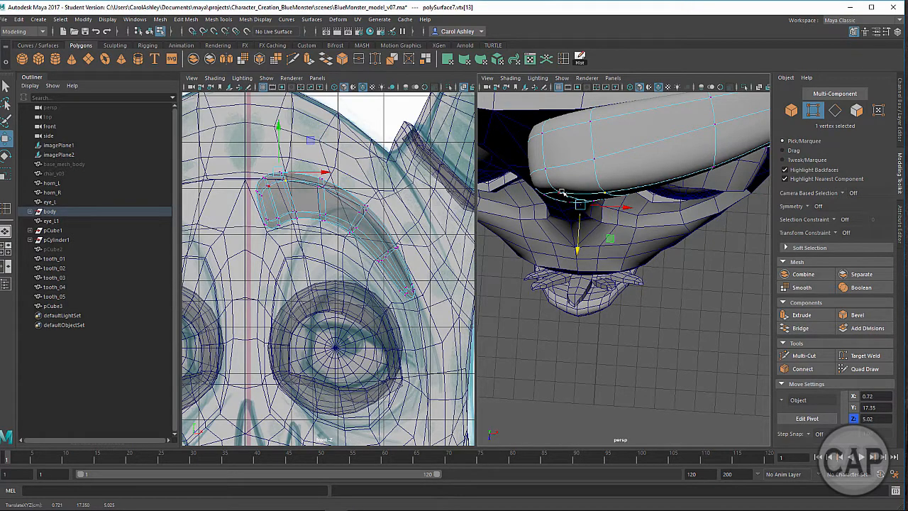
{"action": "left_click", "coordinate": [550, 210]}
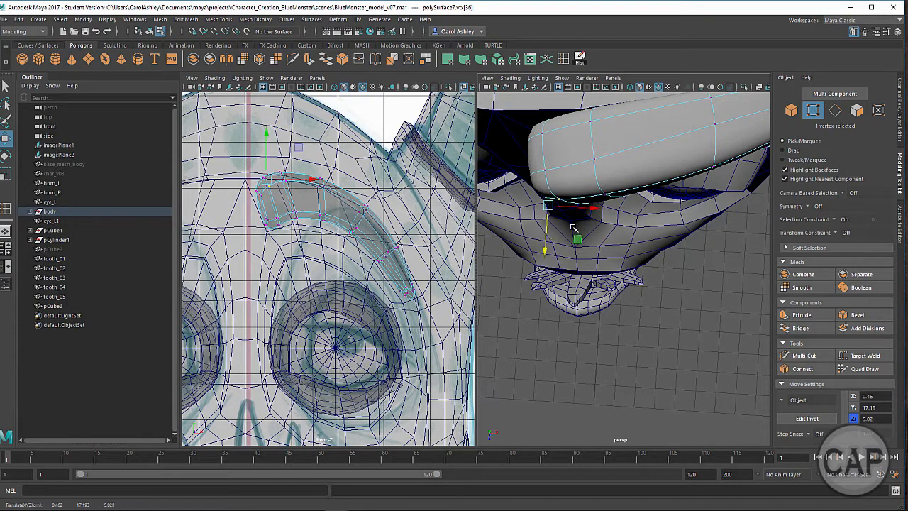
Step: Return to object mode and mirror the eyebrow across the face with Duplicate Special, as a copy scaled -1, 1, 1
{"action": "left_click_drag", "start_coordinate": [574, 227], "coordinate": [623, 217], "text": "alt"}
{"action": "scroll", "coordinate": [602, 229], "scroll_direction": "down", "scroll_amount": 5}
{"action": "scroll", "coordinate": [661, 257], "scroll_direction": "down", "scroll_amount": 2}
{"action": "right_click_drag", "start_coordinate": [623, 213], "coordinate": [652, 198]}
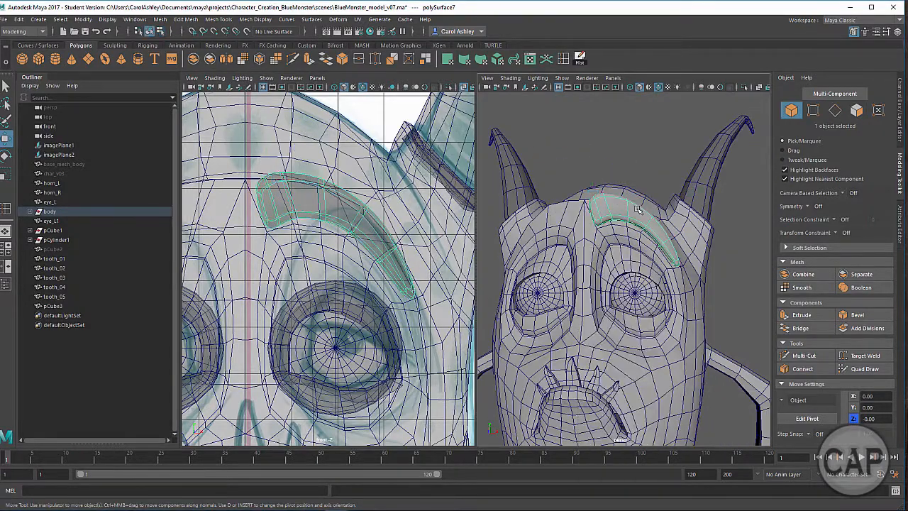
{"action": "scroll", "coordinate": [637, 210], "scroll_direction": "down", "scroll_amount": 3}
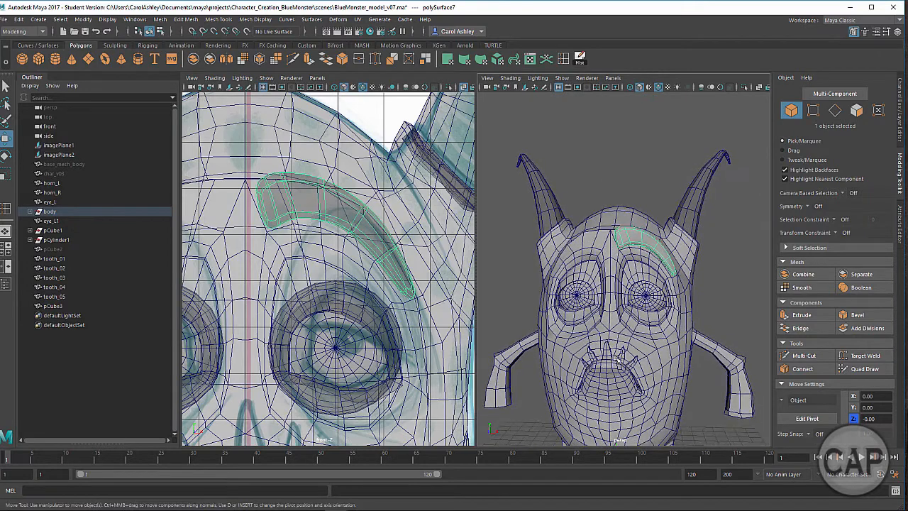
{"action": "scroll", "coordinate": [623, 284], "scroll_direction": "down", "scroll_amount": 2}
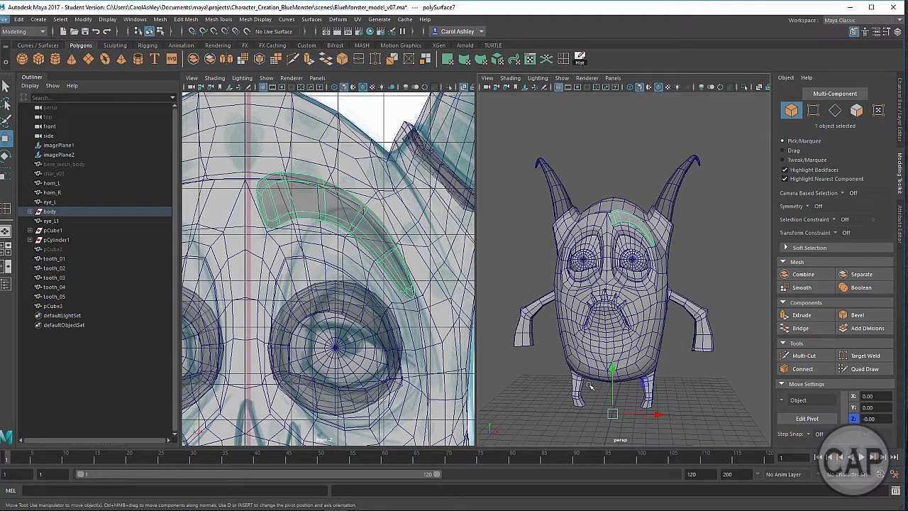
{"action": "left_click_drag", "start_coordinate": [589, 386], "coordinate": [580, 241], "text": "alt"}
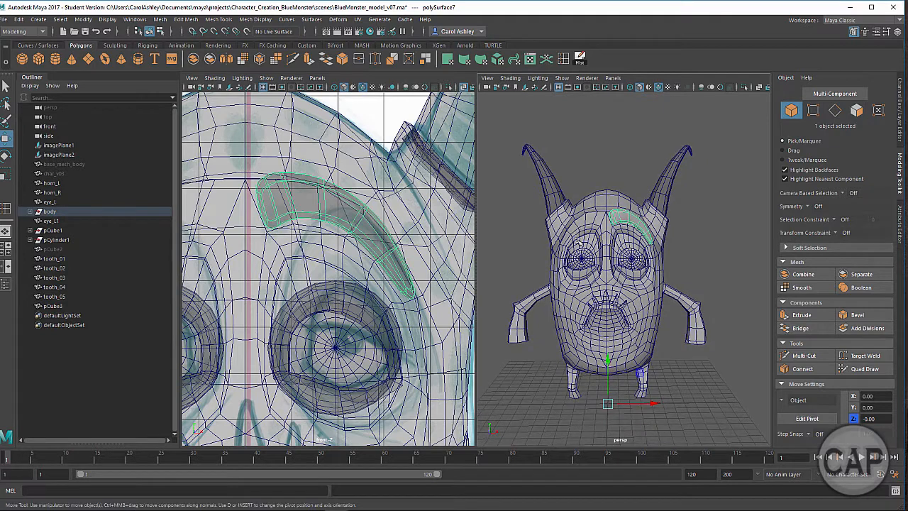
{"action": "left_click", "coordinate": [17, 20]}
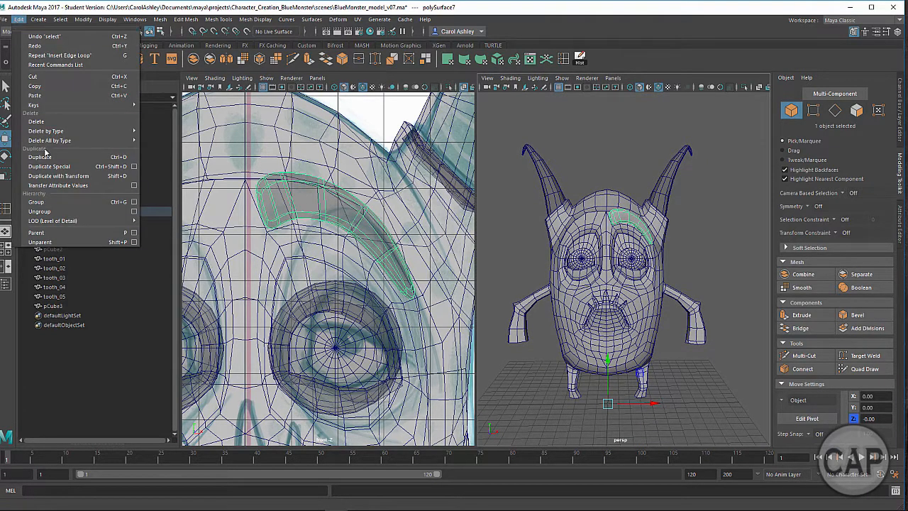
{"action": "left_click", "coordinate": [134, 167]}
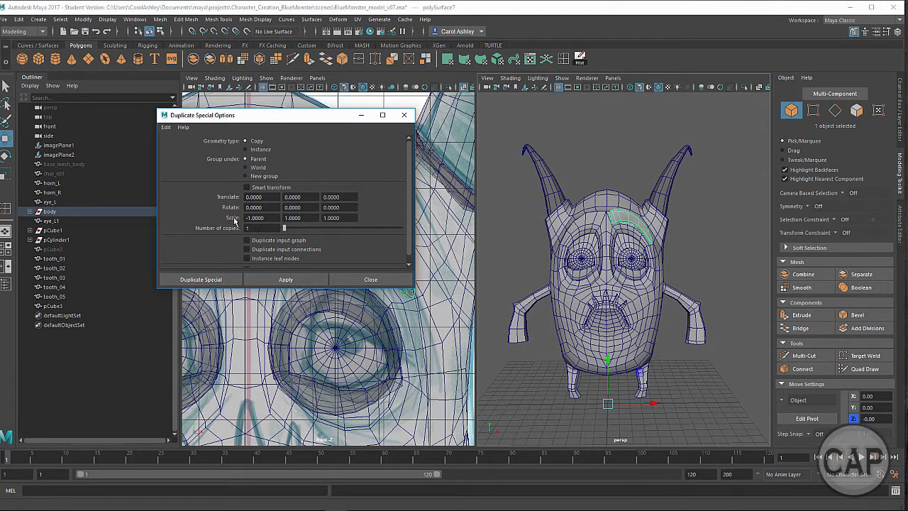
{"action": "left_click", "coordinate": [230, 280]}
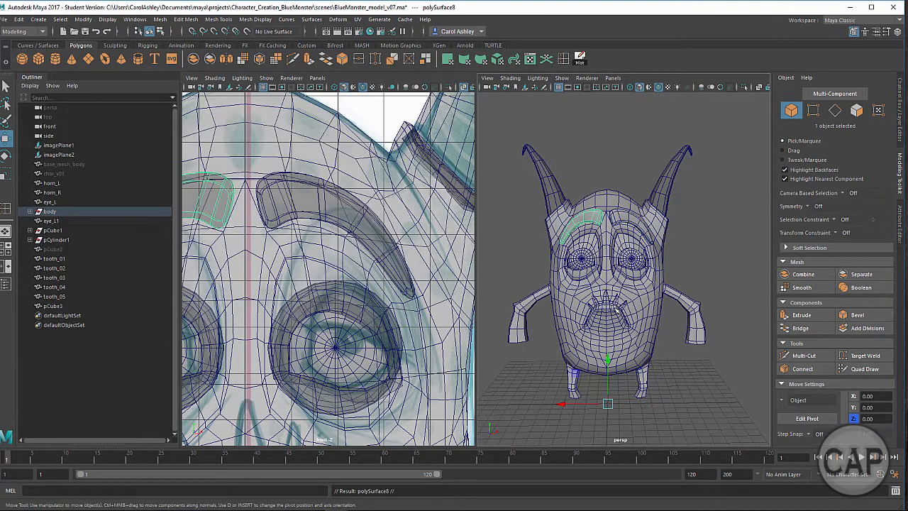
Step: Deselect the mirrored eyebrow and examine both brows and the monster's body shape from the front, side and back
{"action": "left_click_drag", "start_coordinate": [617, 311], "coordinate": [619, 272], "text": "alt"}
{"action": "left_click", "coordinate": [628, 159]}
{"action": "scroll", "coordinate": [678, 253], "scroll_direction": "up", "scroll_amount": 4}
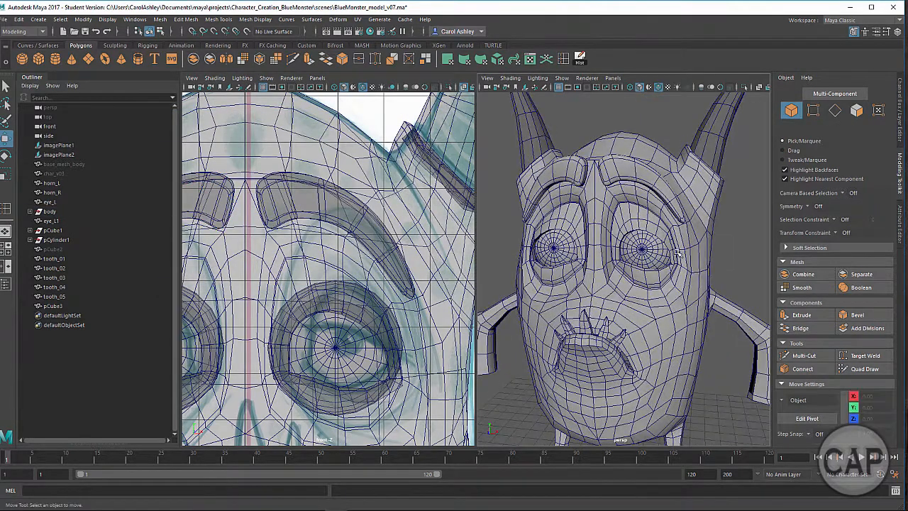
{"action": "left_click_drag", "start_coordinate": [660, 294], "coordinate": [540, 252], "text": "alt"}
{"action": "right_click_drag", "start_coordinate": [611, 254], "coordinate": [560, 257], "text": "alt"}
{"action": "left_click_drag", "start_coordinate": [625, 263], "coordinate": [555, 267], "text": "alt"}
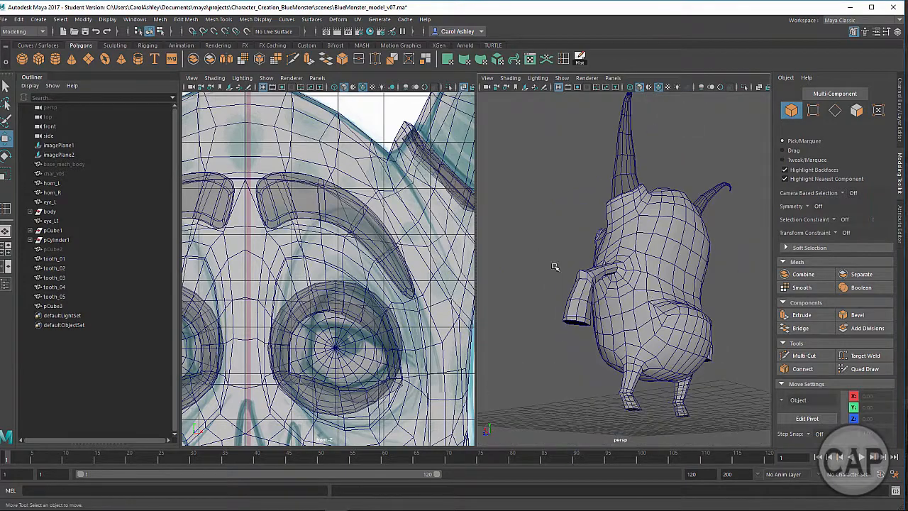
{"action": "left_click_drag", "start_coordinate": [651, 301], "coordinate": [596, 298], "text": "alt"}
{"action": "right_click_drag", "start_coordinate": [615, 304], "coordinate": [720, 308], "text": "alt"}
{"action": "middle_click_drag", "start_coordinate": [720, 308], "coordinate": [635, 304], "text": "alt"}
{"action": "left_click_drag", "start_coordinate": [568, 287], "coordinate": [646, 297], "text": "alt"}
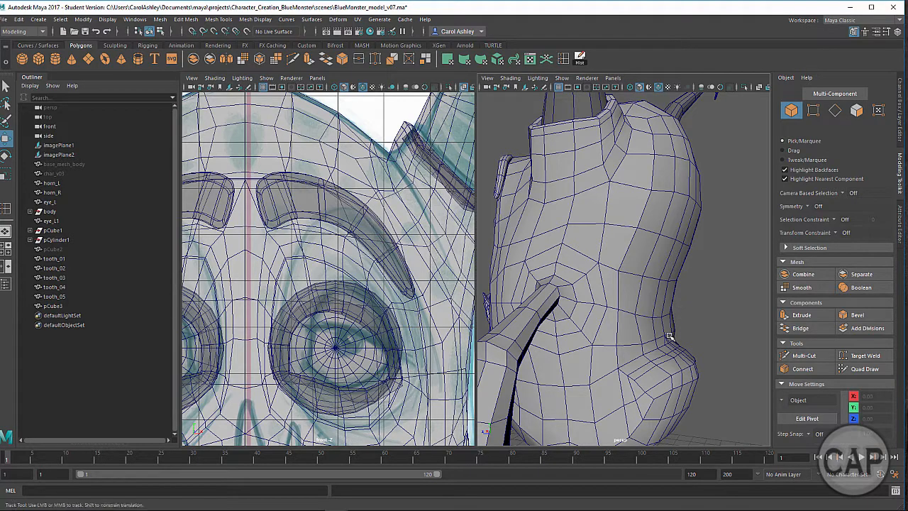
{"action": "middle_click_drag", "start_coordinate": [669, 336], "coordinate": [660, 322], "text": "alt"}
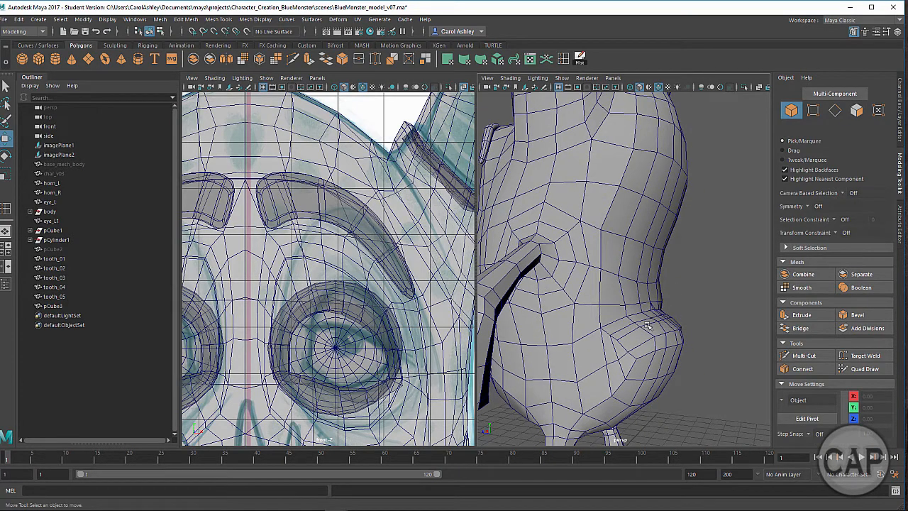
{"action": "left_click_drag", "start_coordinate": [647, 325], "coordinate": [623, 317], "text": "alt"}
{"action": "right_click_drag", "start_coordinate": [623, 307], "coordinate": [558, 291], "text": "alt"}
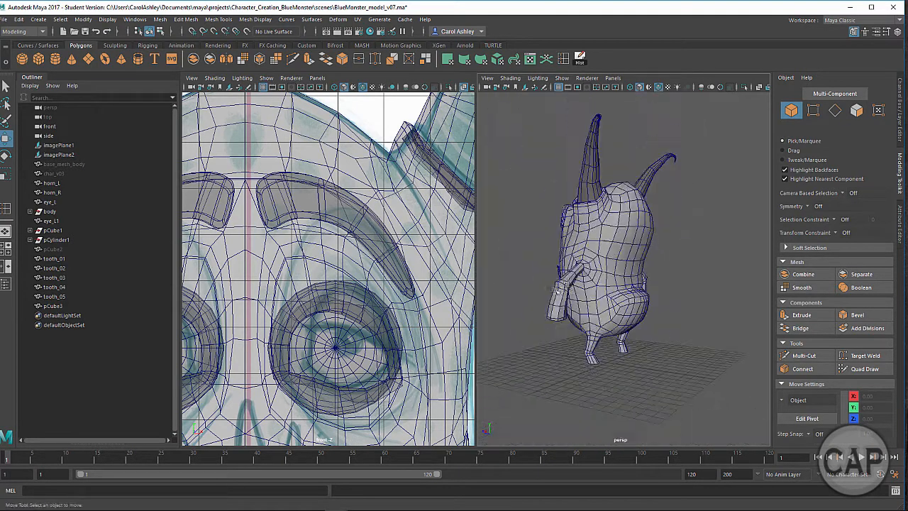
Step: Examine the face, teeth and overall proportions of the monster from the front and the opposite side
{"action": "left_click_drag", "start_coordinate": [583, 263], "coordinate": [710, 277], "text": "alt"}
{"action": "right_click_drag", "start_coordinate": [557, 312], "coordinate": [618, 329], "text": "alt"}
{"action": "left_click", "coordinate": [593, 323]}
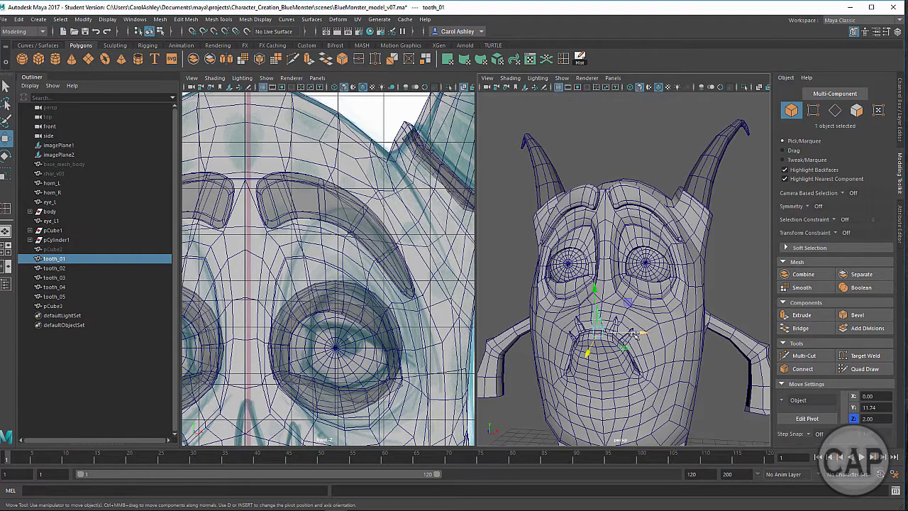
{"action": "left_click_drag", "start_coordinate": [642, 309], "coordinate": [620, 267], "text": "alt"}
{"action": "right_click_drag", "start_coordinate": [621, 267], "coordinate": [643, 284], "text": "alt"}
{"action": "middle_click_drag", "start_coordinate": [691, 284], "coordinate": [626, 284], "text": "alt"}
{"action": "right_click_drag", "start_coordinate": [627, 283], "coordinate": [615, 295], "text": "alt"}
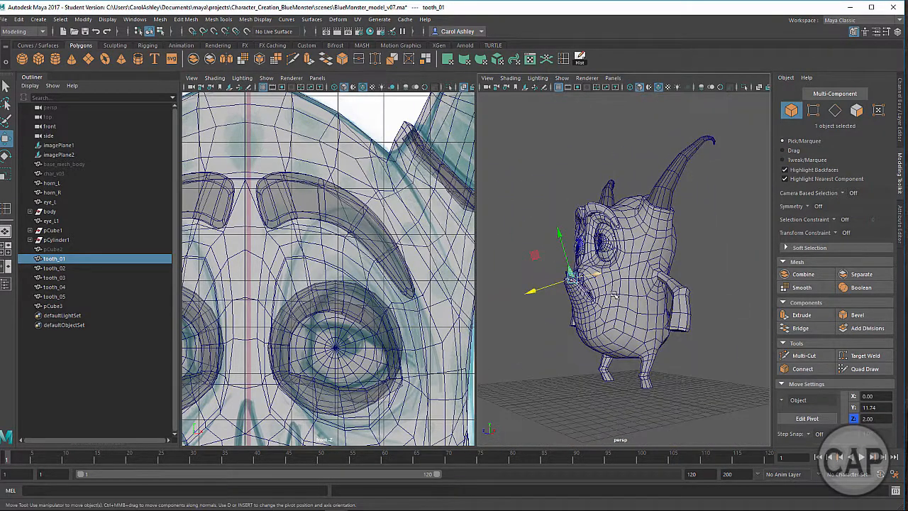
{"action": "left_click_drag", "start_coordinate": [615, 295], "coordinate": [568, 304], "text": "alt"}
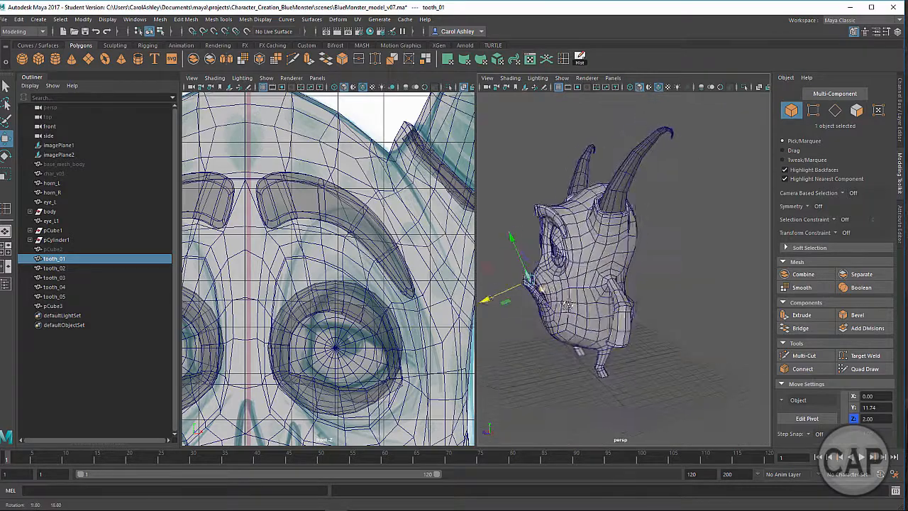
{"action": "right_click_drag", "start_coordinate": [568, 304], "coordinate": [646, 298], "text": "alt"}
{"action": "left_click_drag", "start_coordinate": [557, 298], "coordinate": [606, 288], "text": "alt"}
{"action": "middle_click_drag", "start_coordinate": [606, 288], "coordinate": [645, 297], "text": "alt"}
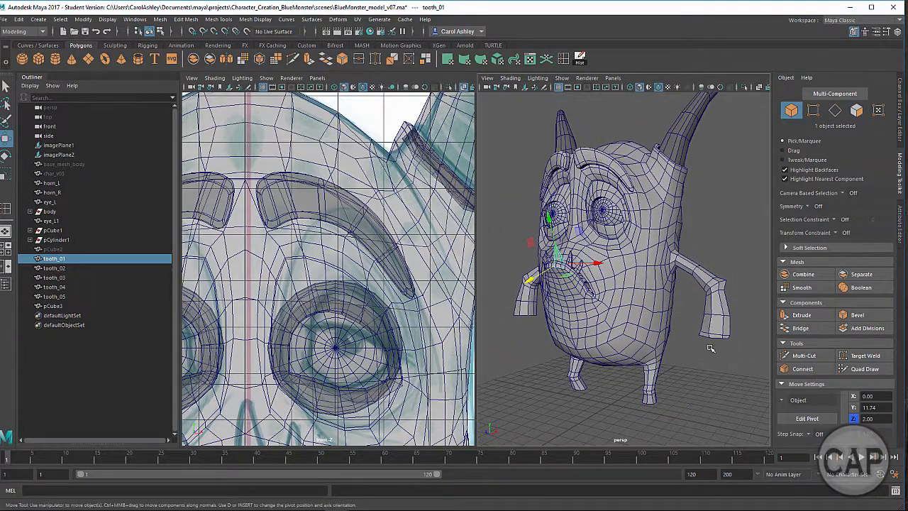